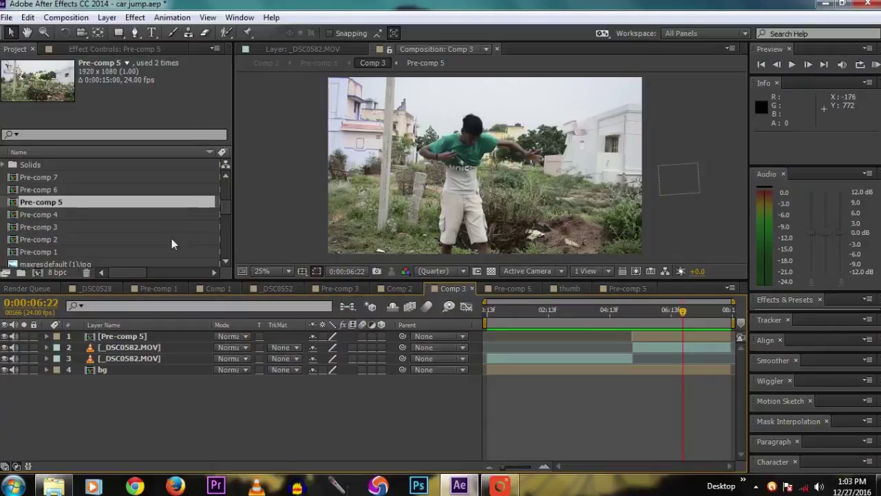
# Step: Create a composition named 'invisible man' with the HDV/HDTV 720 25 preset (1280×720, 25 fps)
pyautogui.click(38, 275)
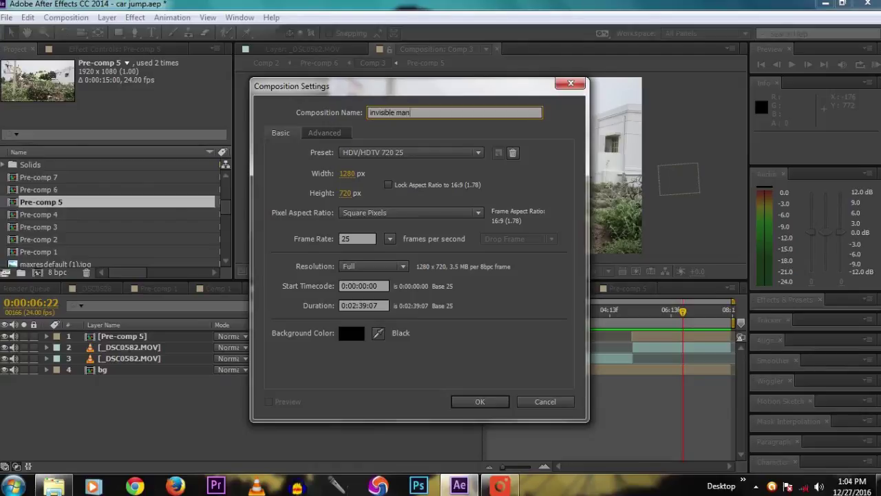
pyautogui.click(397, 154)
pyautogui.click(397, 155)
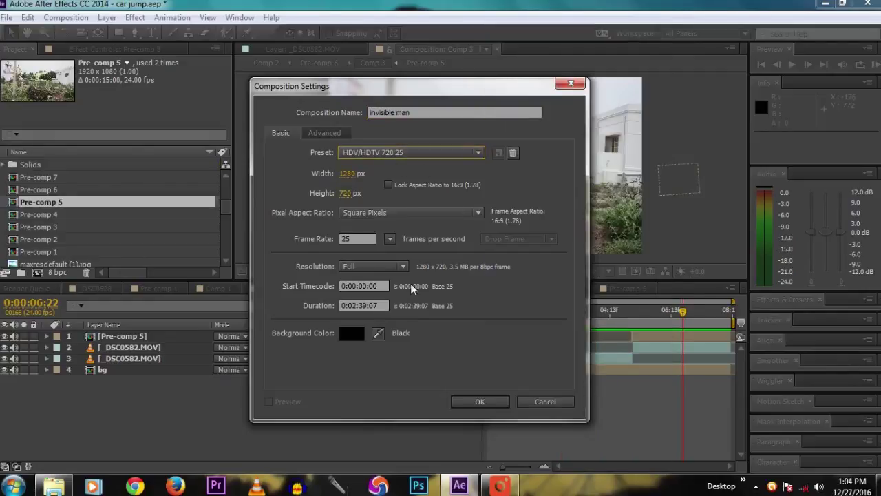
pyautogui.click(472, 402)
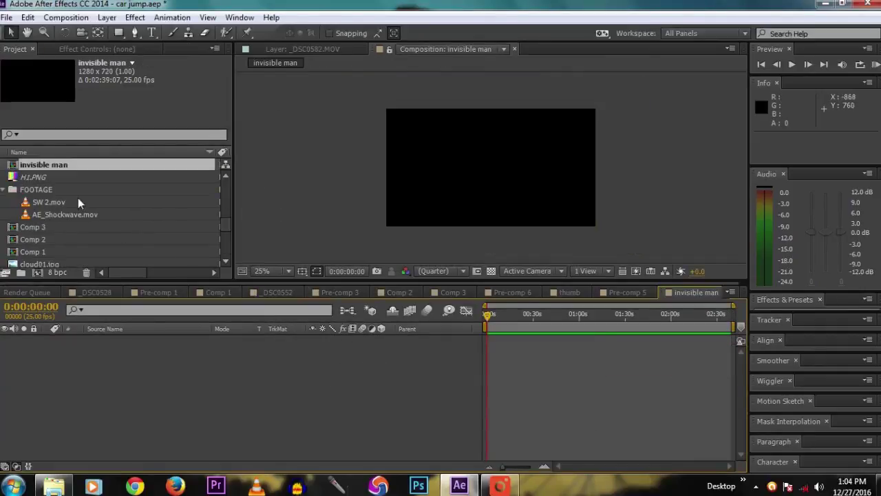
# Step: Review the project clips and add _DSC0582.MOV to the invisible man timeline
pyautogui.scroll(-5, 77, 196)
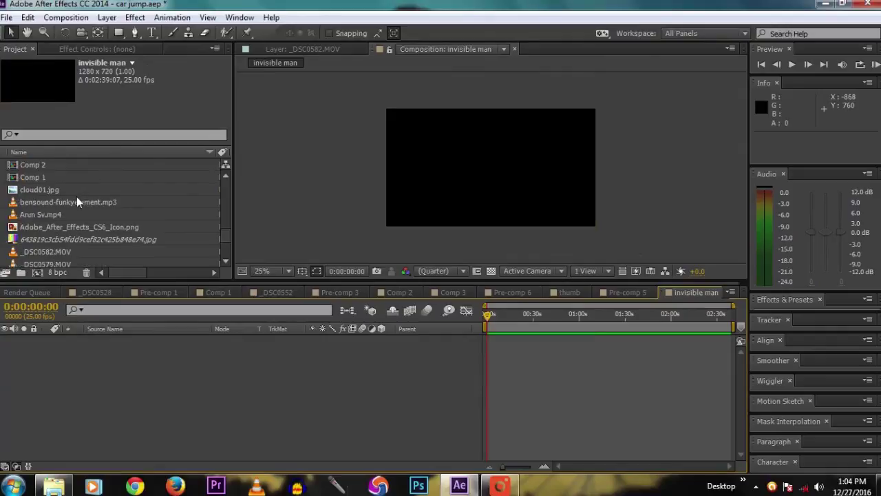
pyautogui.click(62, 229)
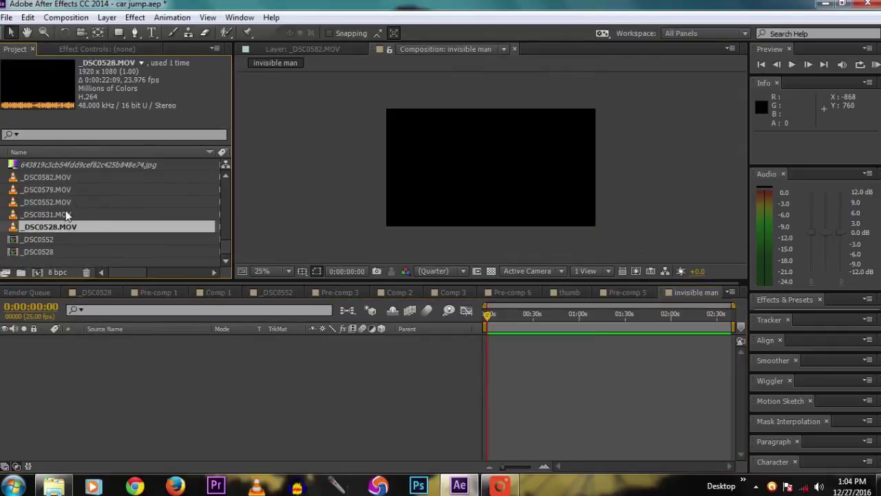
pyautogui.click(65, 212)
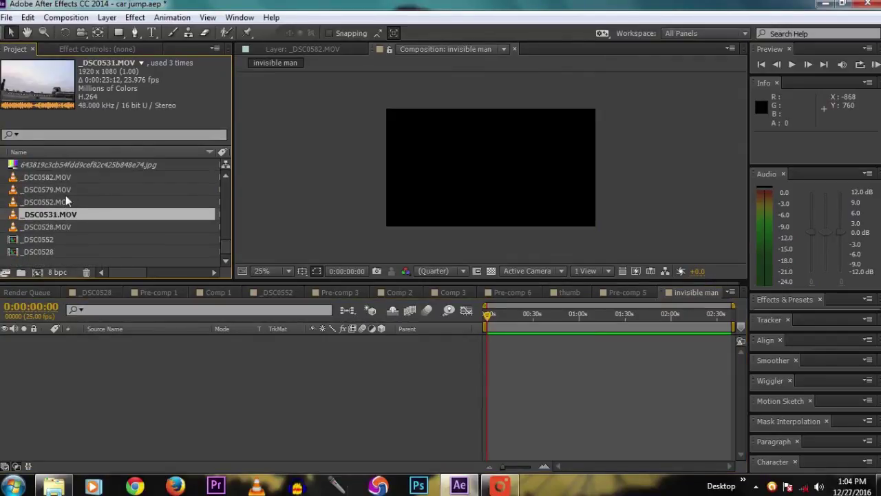
pyautogui.click(65, 194)
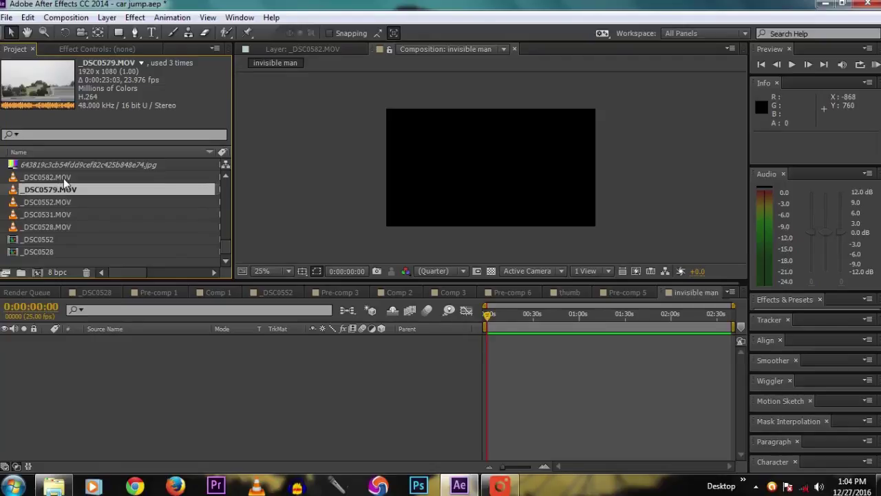
pyautogui.click(64, 179)
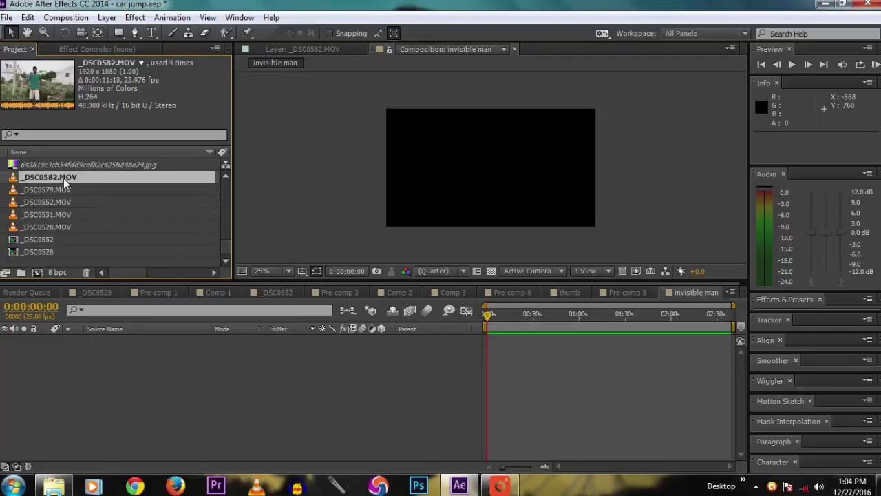
pyautogui.moveTo(48, 176); pyautogui.dragTo(185, 397)
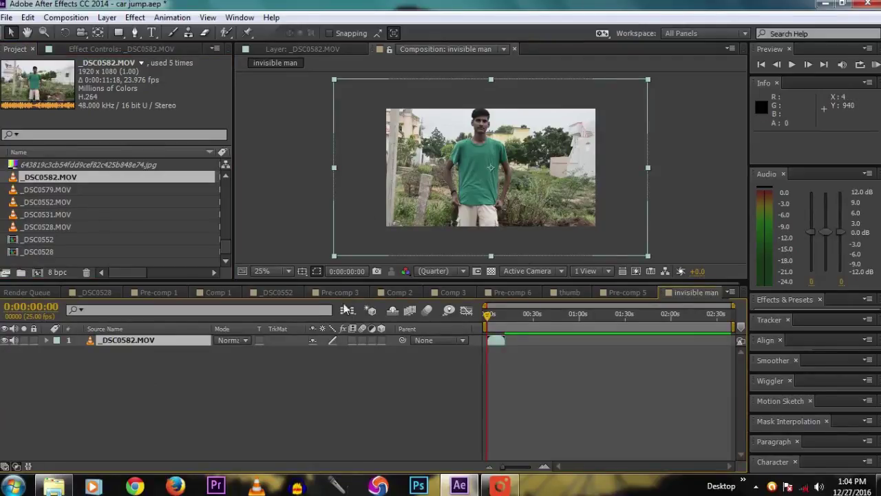
# Step: Scale the _DSC0582.MOV layer with Transform > Fit to Comp, then scrub through the footage
pyautogui.rightClick(134, 343)
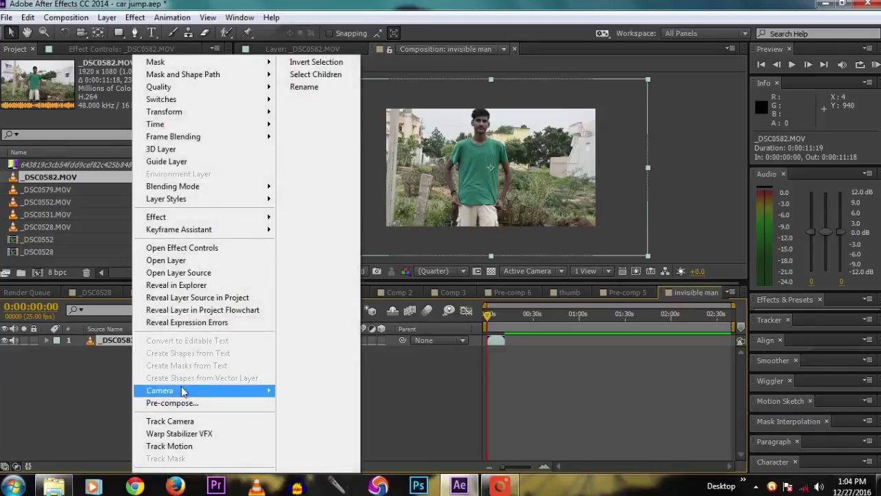
pyautogui.moveTo(192, 119)
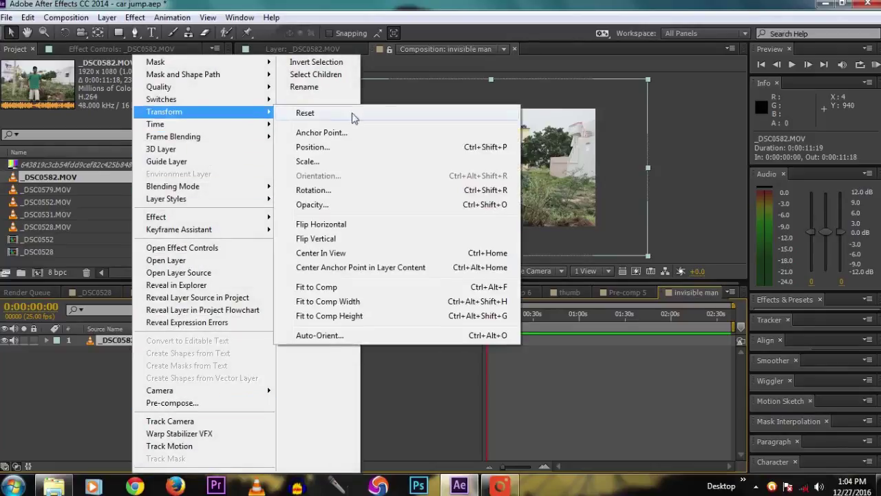
pyautogui.click(314, 287)
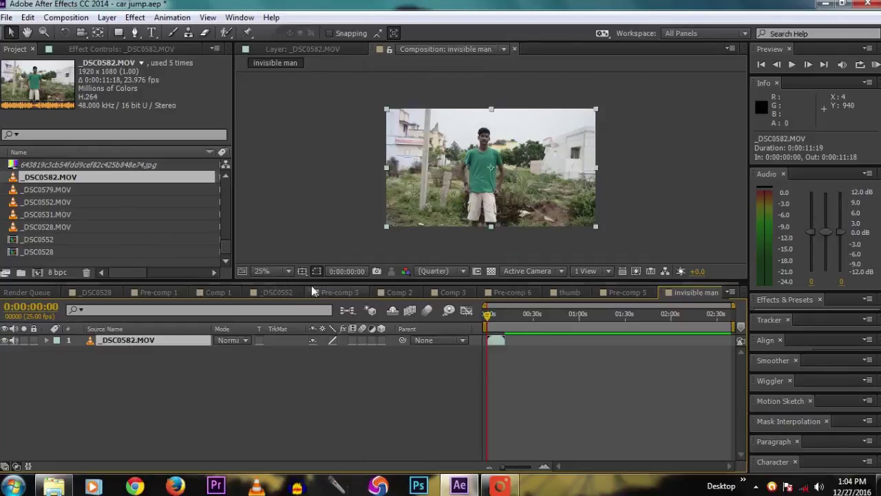
pyautogui.scroll(-2, 630, 162)
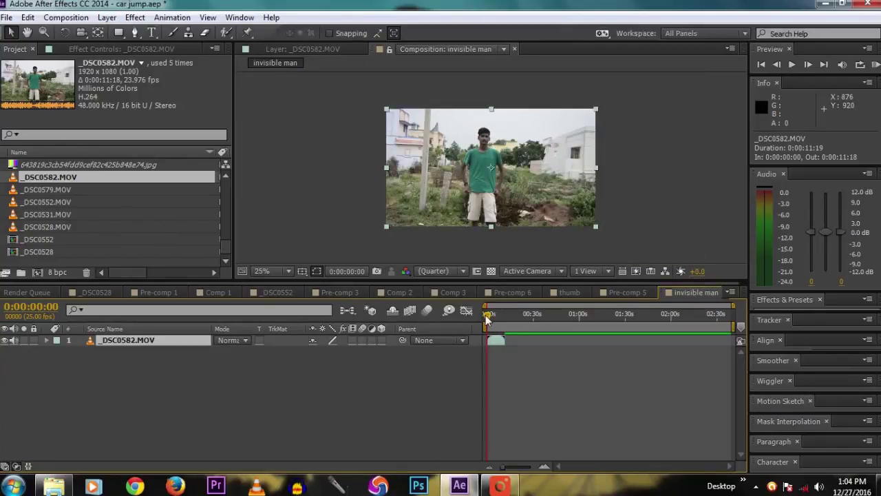
pyautogui.moveTo(487, 317)
pyautogui.mouseDown()
pyautogui.moveTo(500, 315)
pyautogui.moveTo(488, 316)
pyautogui.mouseUp()
# Step: Play the footage from the start, park on frame 0:00:00:21, and select the clip layer
pyautogui.click(208, 407)
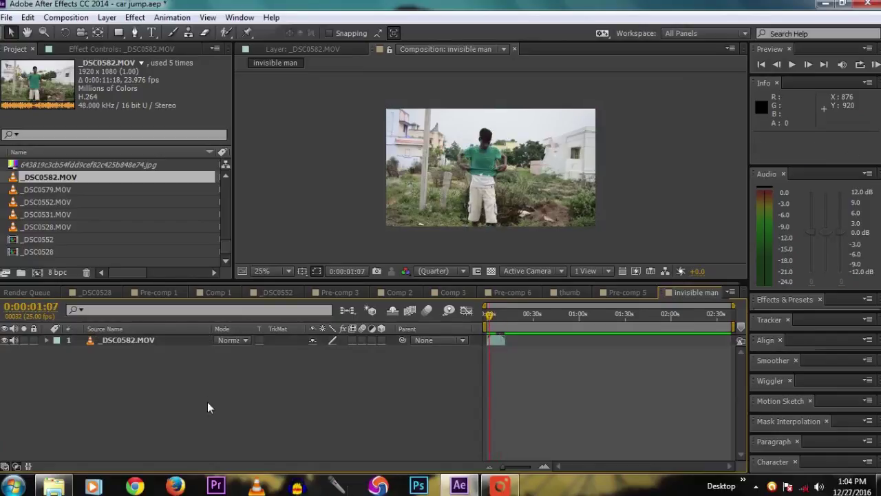
pyautogui.scroll(2, 637, 191)
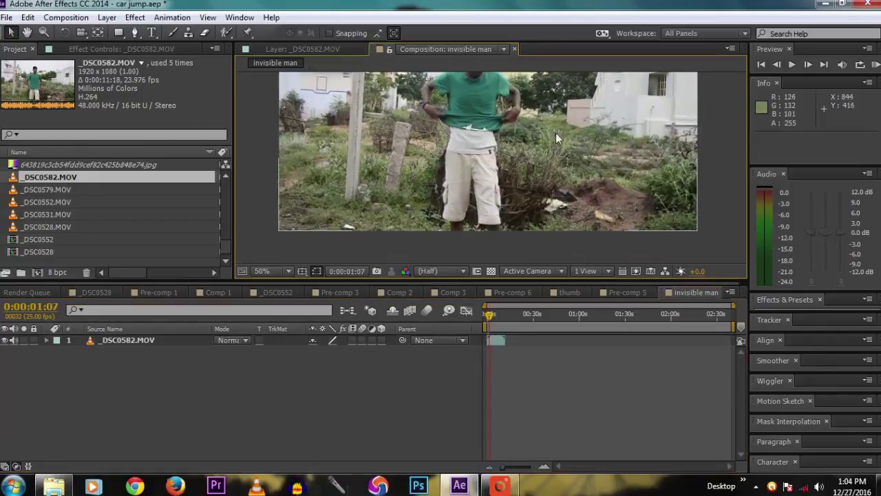
pyautogui.moveTo(489, 318); pyautogui.dragTo(487, 320)
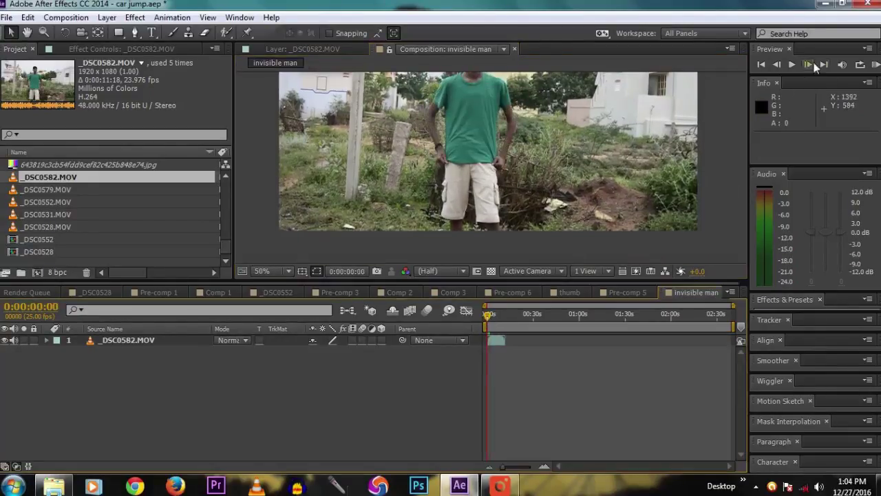
pyautogui.click(807, 64)
pyautogui.press('space')
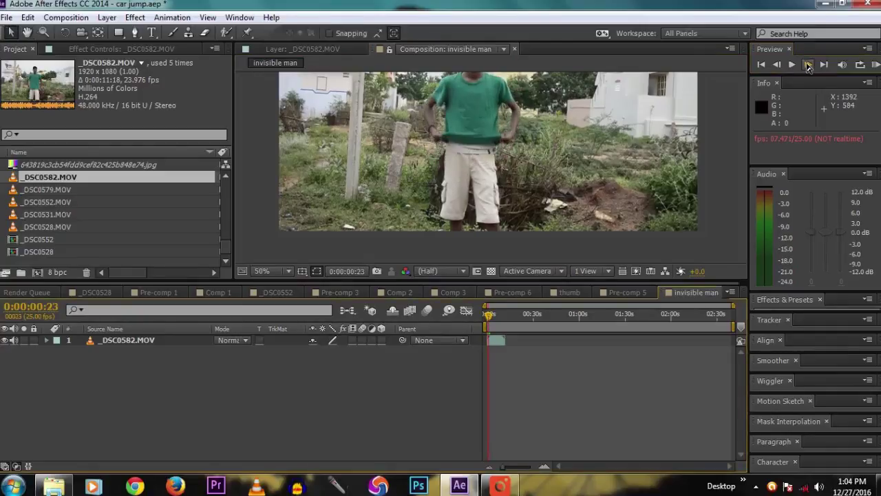
pyautogui.click(777, 64)
pyautogui.click(776, 64)
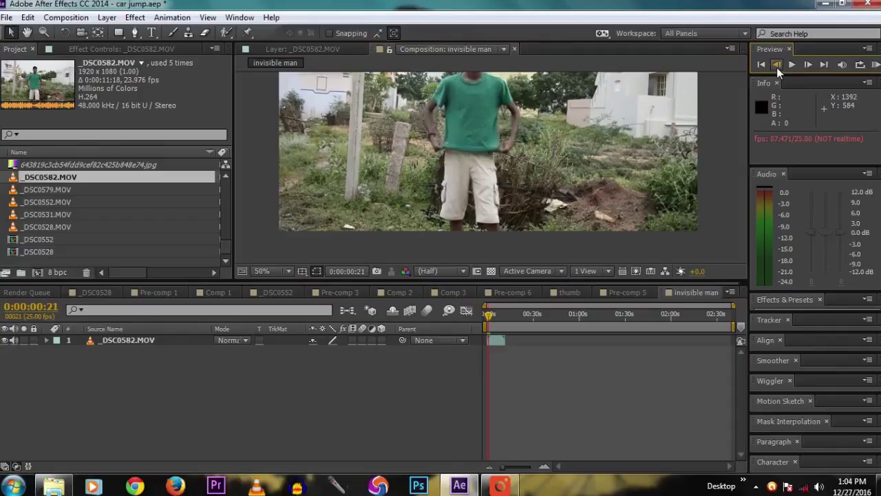
pyautogui.scroll(2, 545, 163)
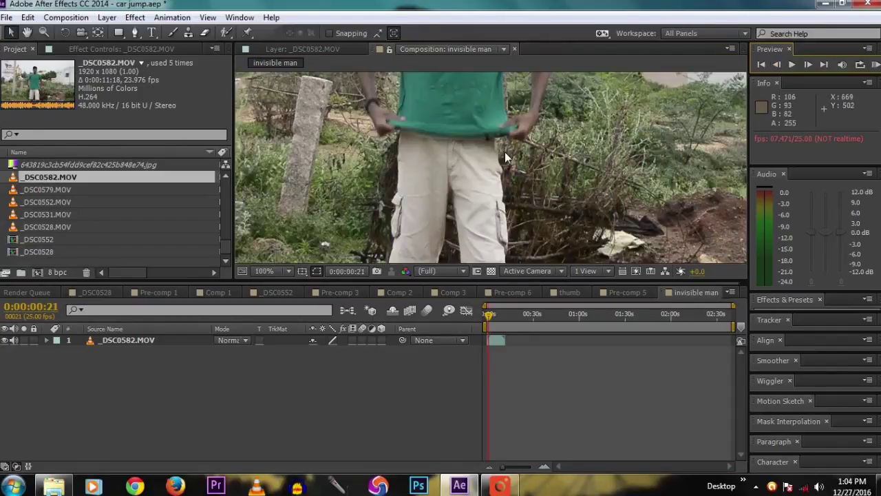
pyautogui.click(494, 338)
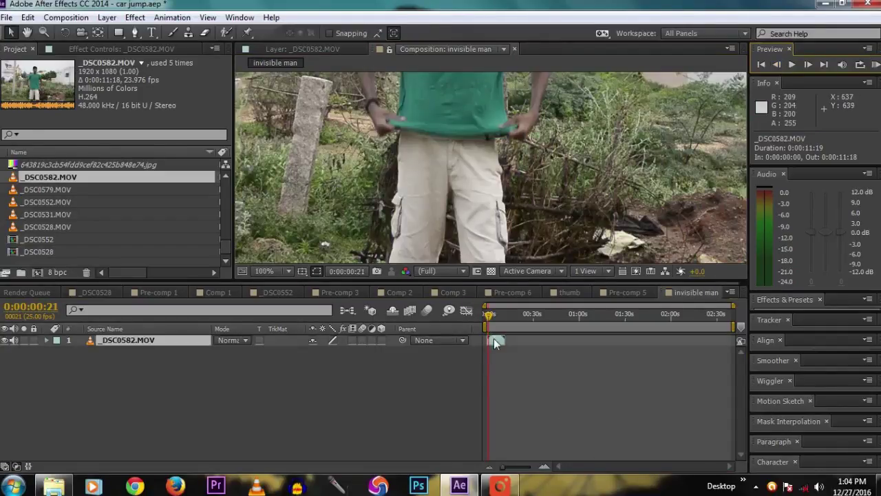
# Step: With the Pen tool (G), draw an eight-point mask around the shirt-hem strip, closed on its first point
pyautogui.press('g')
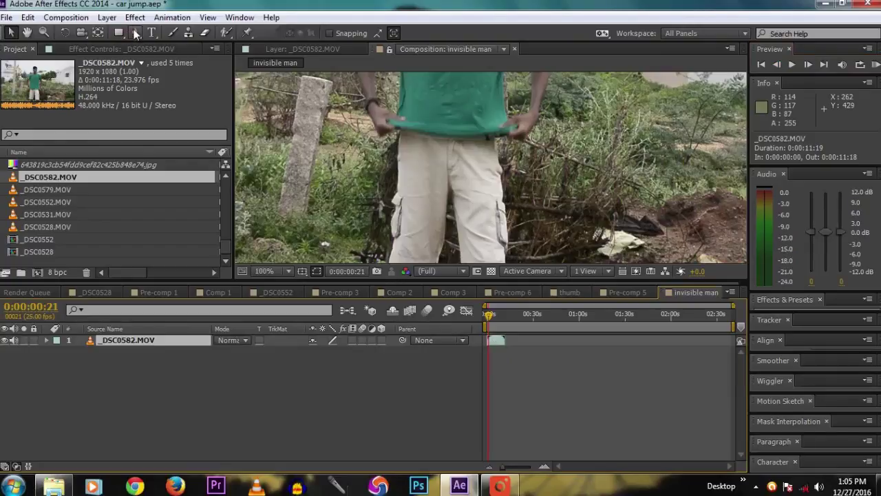
pyautogui.click(399, 130)
pyautogui.click(417, 137)
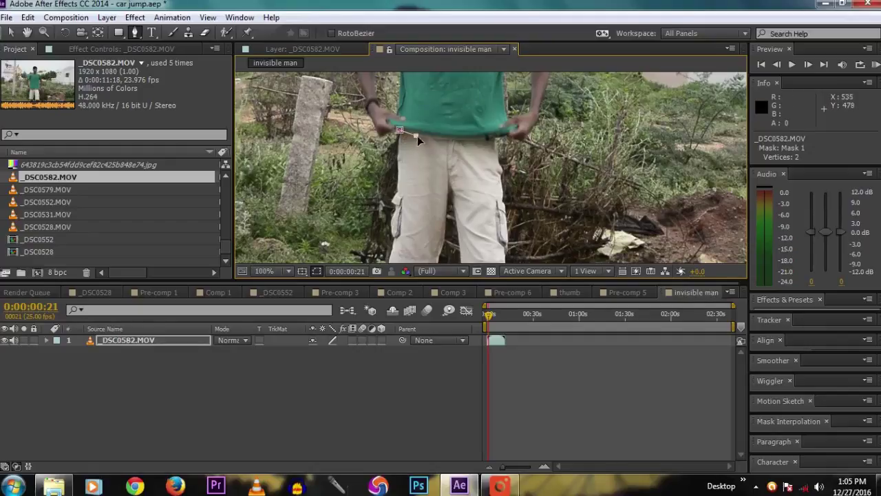
pyautogui.click(453, 140)
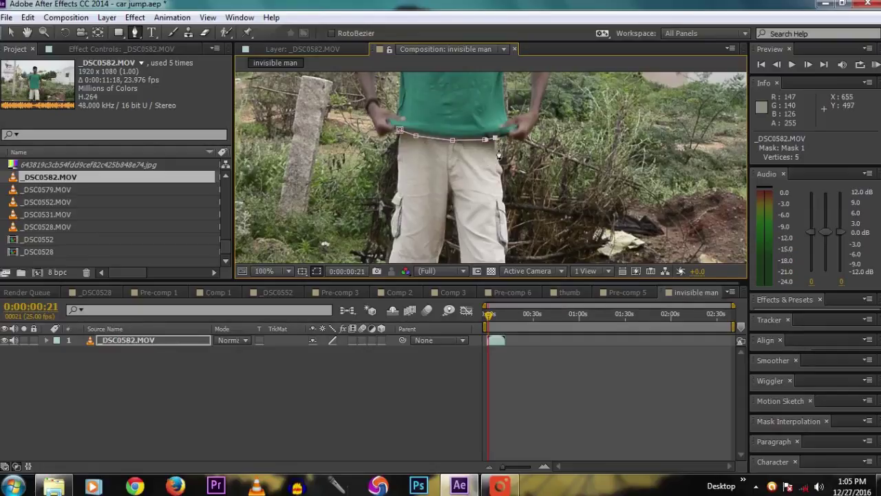
pyautogui.scroll(4, 480, 160)
pyautogui.click(493, 154)
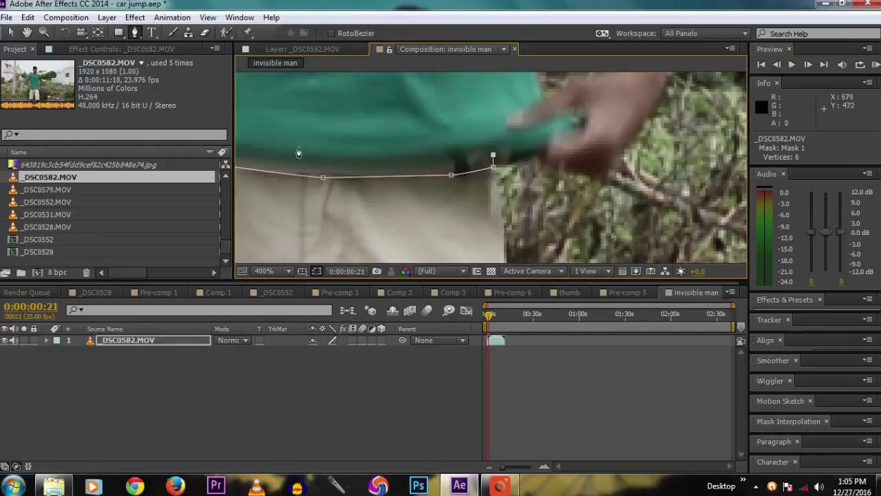
pyautogui.moveTo(296, 151); pyautogui.dragTo(329, 182)
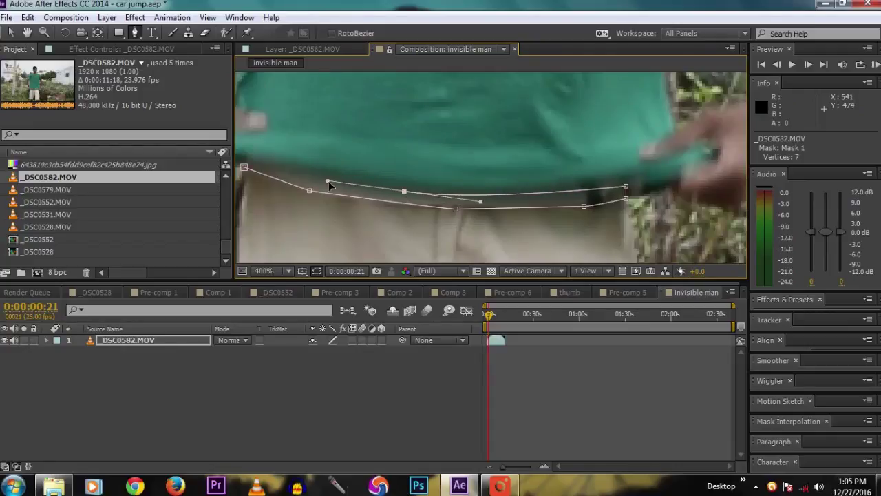
pyautogui.click(252, 166)
pyautogui.scroll(-1, 498, 172)
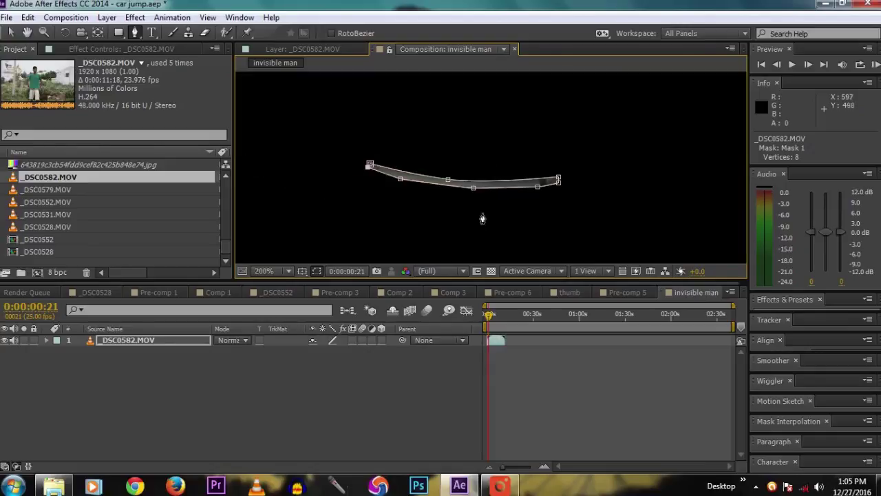
# Step: Set Mask 1 to Subtract, add a Mask Path keyframe at 0:00:00:21, and step to 0:00:00:22
pyautogui.click(46, 340)
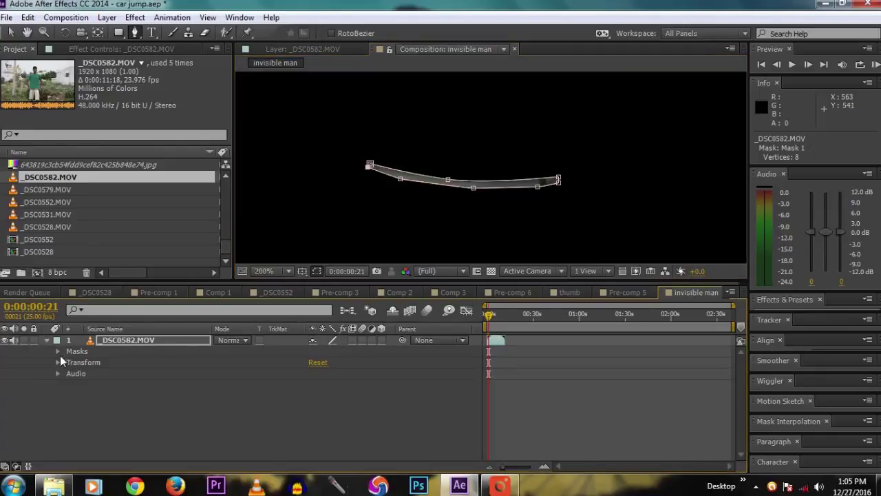
pyautogui.click(58, 351)
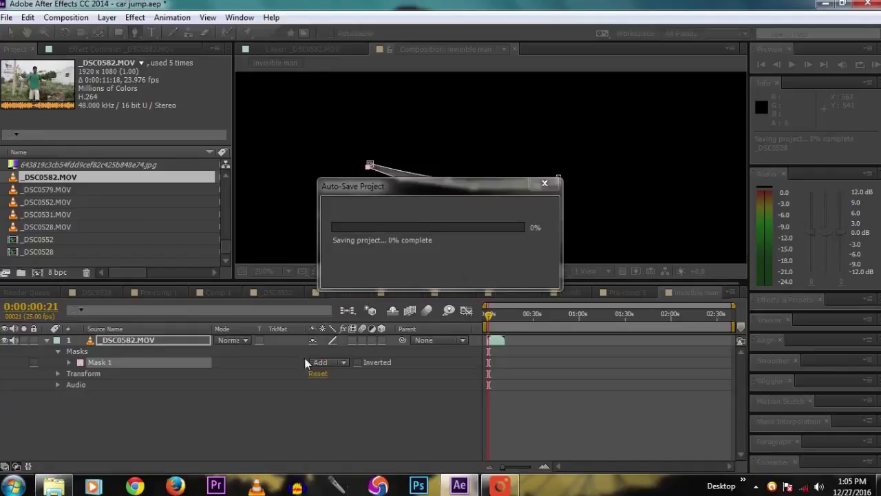
pyautogui.click(318, 364)
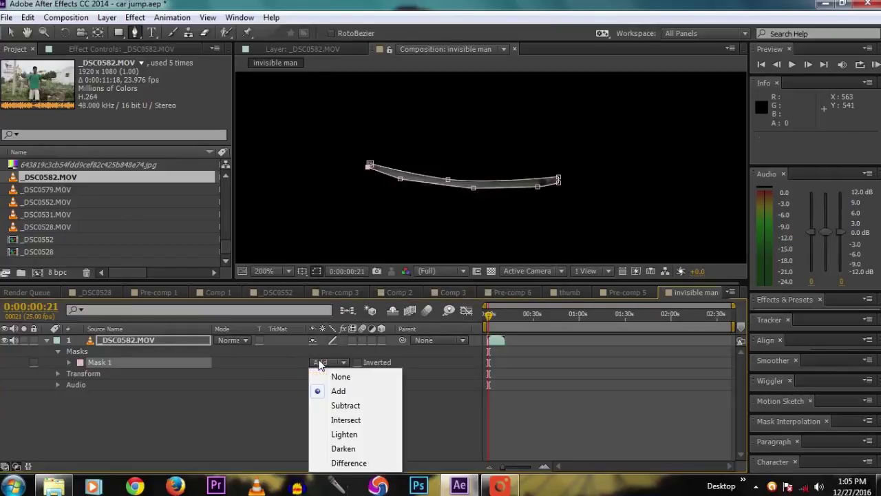
pyautogui.click(333, 407)
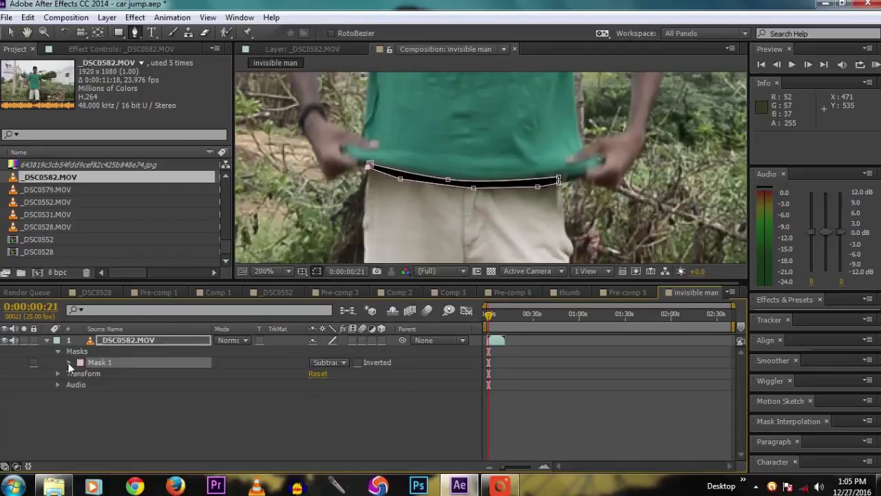
pyautogui.click(70, 363)
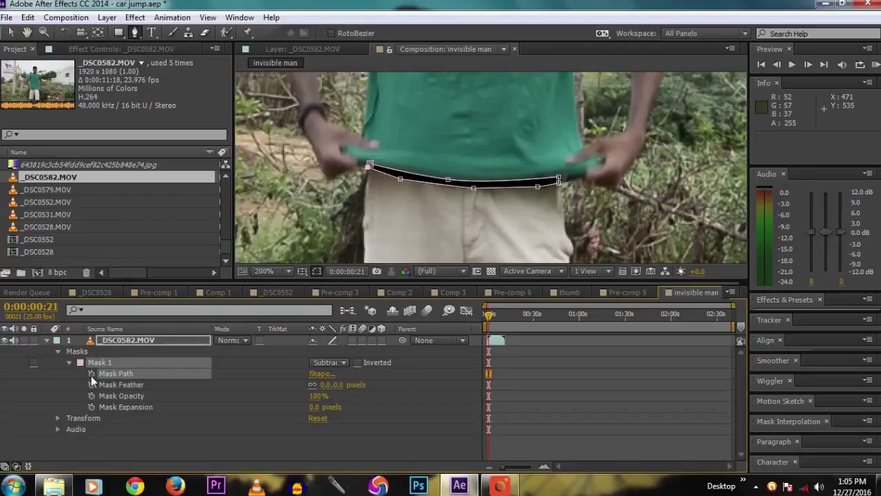
pyautogui.click(91, 374)
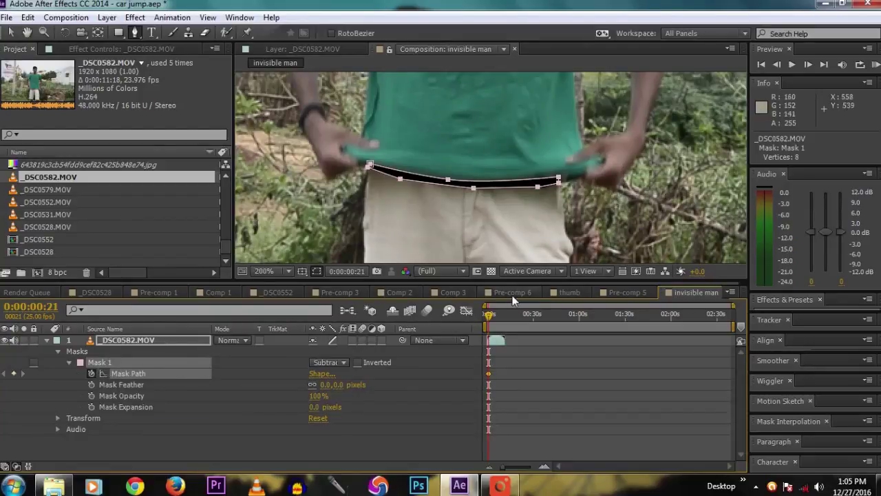
pyautogui.click(808, 64)
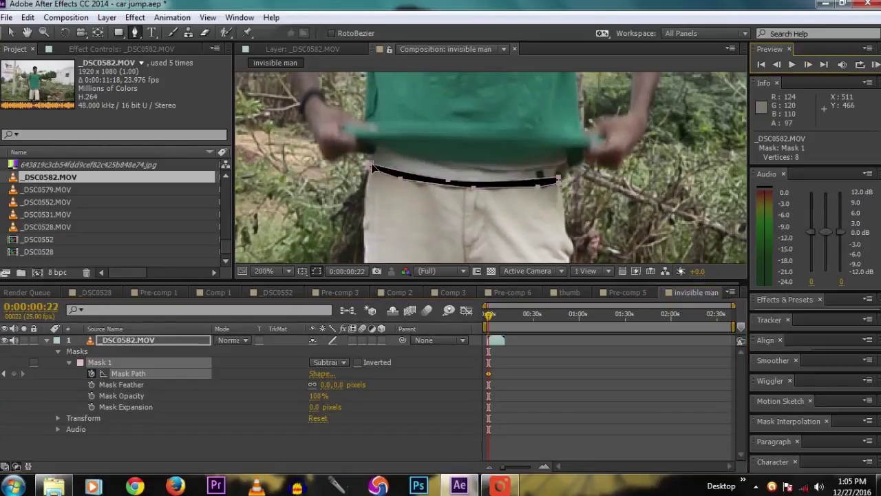
# Step: Zoom in and raise Mask 1's left and right ends up to the shirt hem at 0:00:00:22
pyautogui.doubleClick(372, 168)
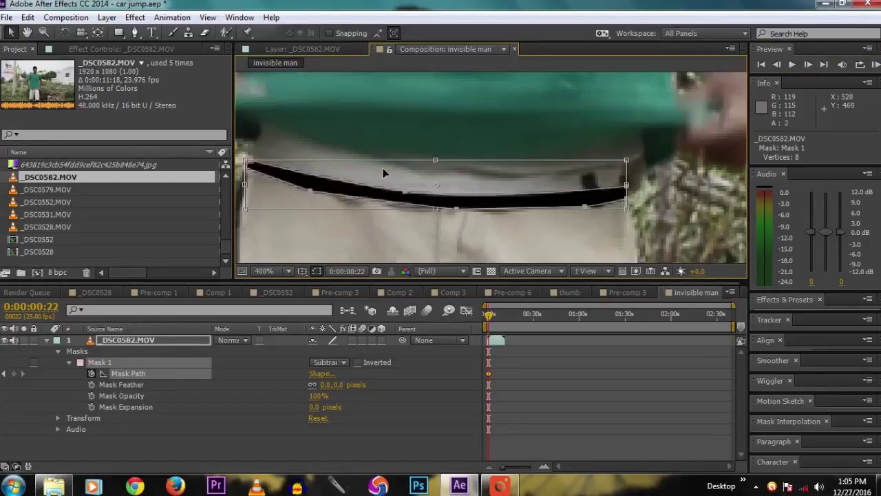
pyautogui.press('.')
pyautogui.moveTo(321, 181); pyautogui.dragTo(386, 198)
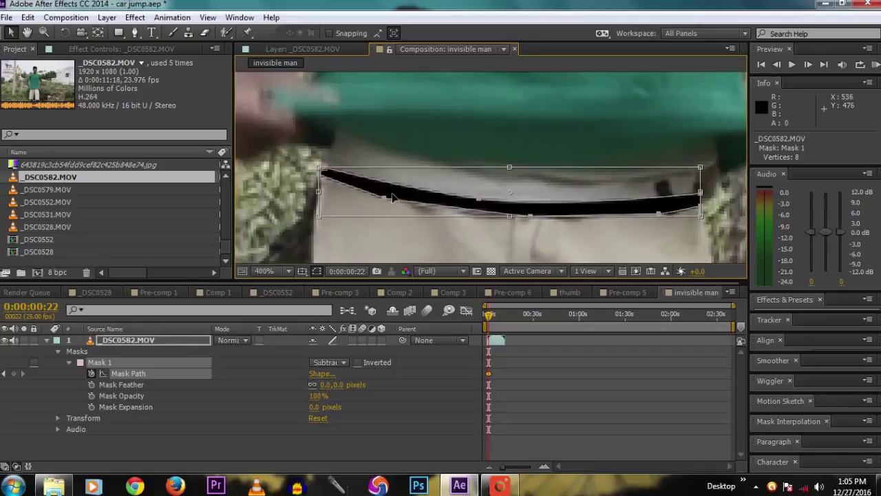
pyautogui.press('Return')
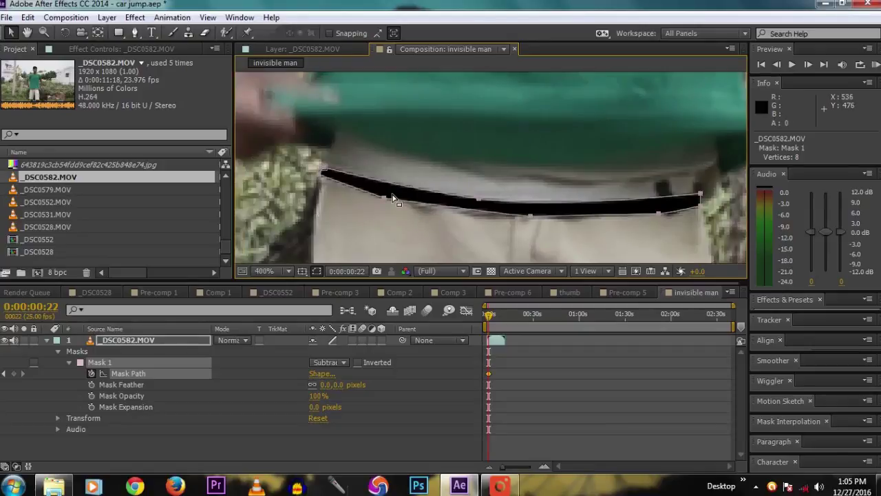
pyautogui.click(353, 188)
pyautogui.moveTo(323, 172); pyautogui.dragTo(336, 132)
pyautogui.moveTo(480, 200); pyautogui.dragTo(457, 167)
pyautogui.moveTo(700, 195); pyautogui.dragTo(721, 159)
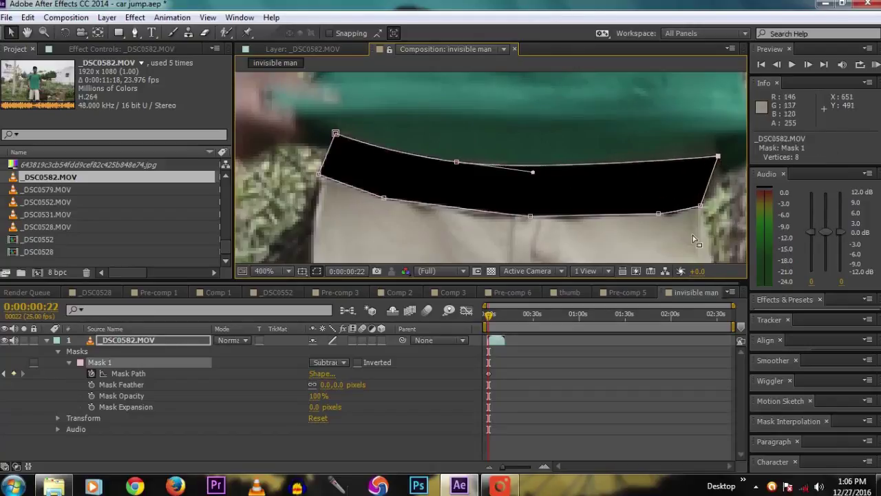
pyautogui.press(',')
# Step: Over the next two frames, raise the mask's top-left, top-middle and top-right points to the hem
pyautogui.click(810, 63)
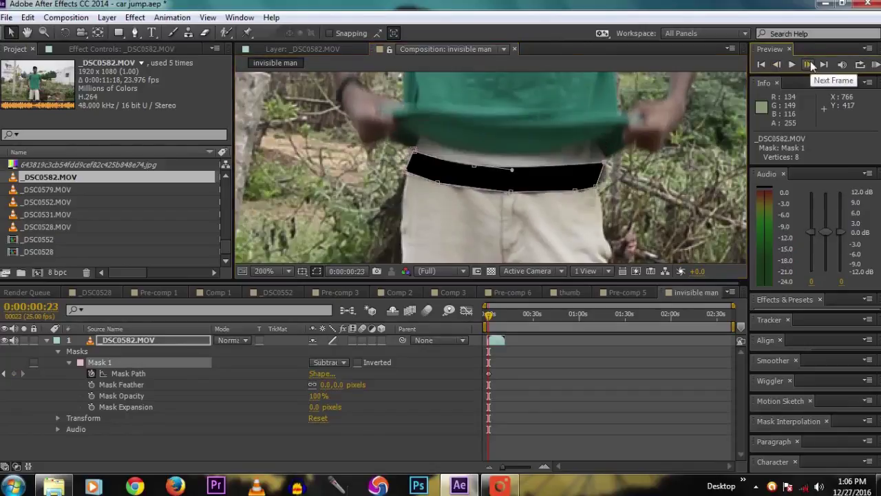
pyautogui.moveTo(475, 165); pyautogui.dragTo(474, 154)
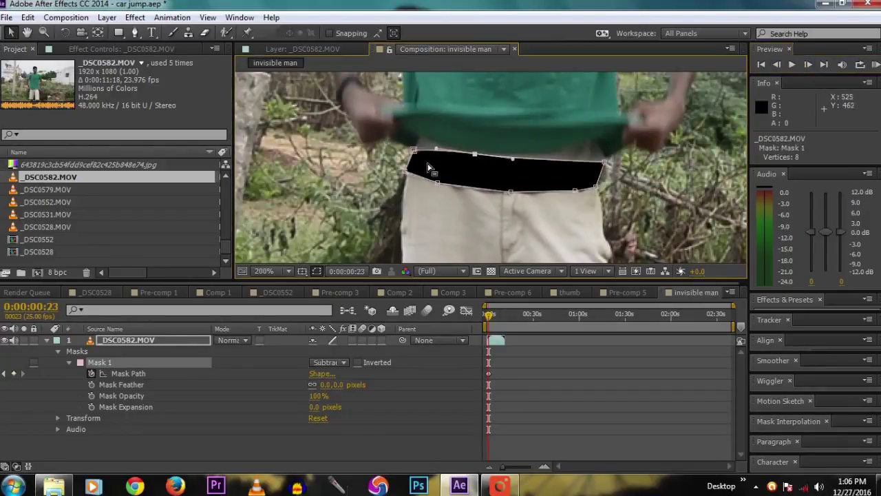
pyautogui.moveTo(413, 149); pyautogui.dragTo(419, 137)
pyautogui.moveTo(603, 163); pyautogui.dragTo(596, 143)
pyautogui.click(810, 63)
pyautogui.moveTo(419, 137); pyautogui.dragTo(423, 121)
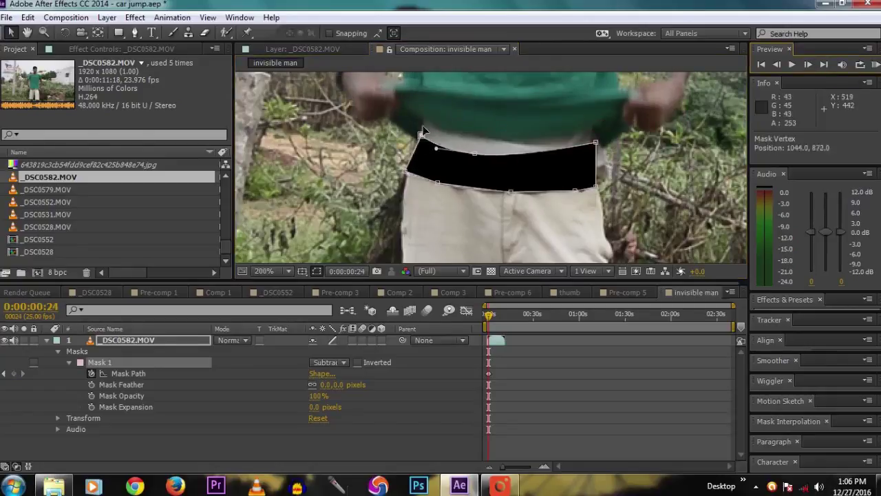
pyautogui.moveTo(474, 156); pyautogui.dragTo(479, 142)
pyautogui.moveTo(595, 143); pyautogui.dragTo(590, 130)
# Step: At 0:00:01:01, refit the mask's top edge to the hem and widen its lower-right corner
pyautogui.click(807, 64)
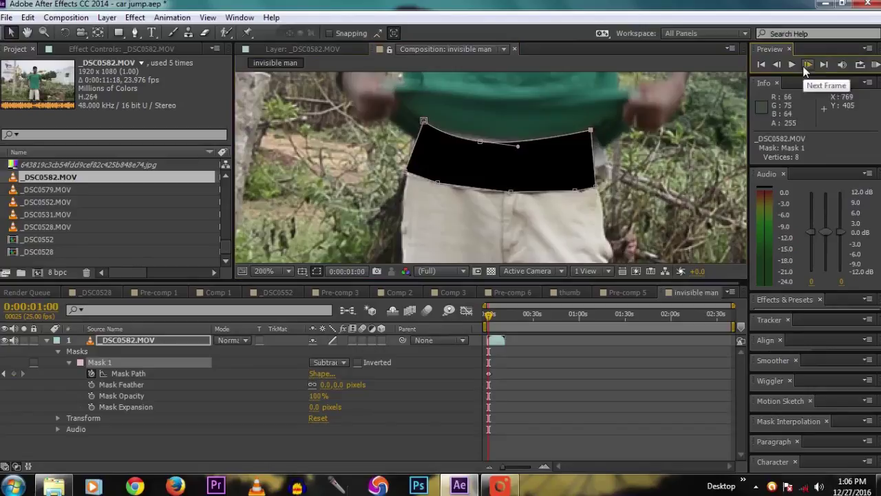
pyautogui.click(810, 69)
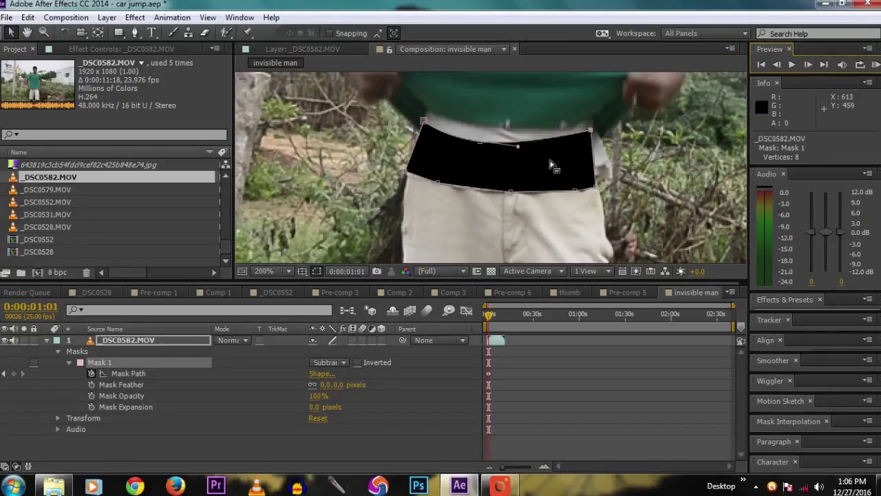
pyautogui.moveTo(590, 130); pyautogui.dragTo(591, 121)
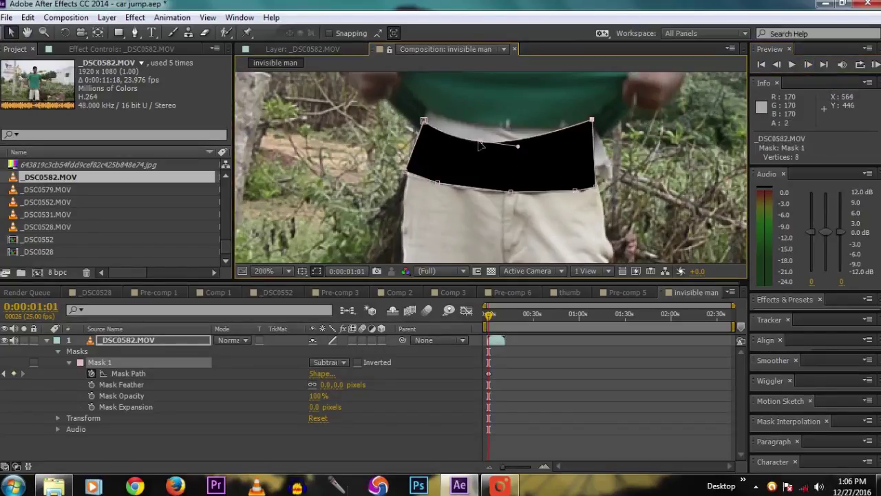
pyautogui.moveTo(480, 144); pyautogui.dragTo(508, 133)
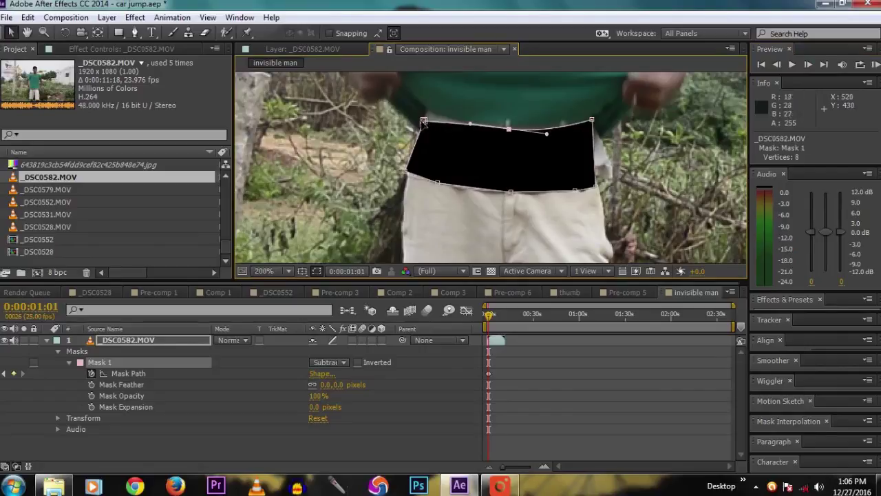
pyautogui.moveTo(423, 121); pyautogui.dragTo(426, 113)
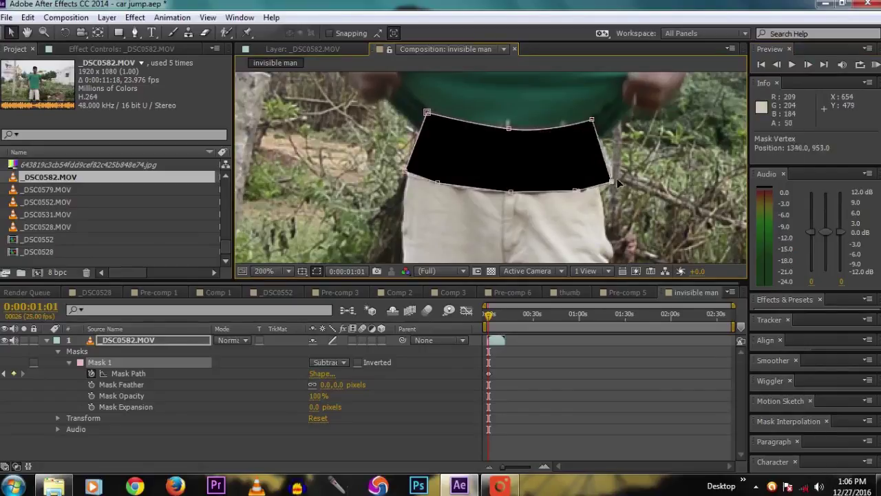
pyautogui.moveTo(617, 178); pyautogui.dragTo(623, 178)
# Step: On the following two frames, nudge the mask's three top points up to the hem
pyautogui.click(809, 64)
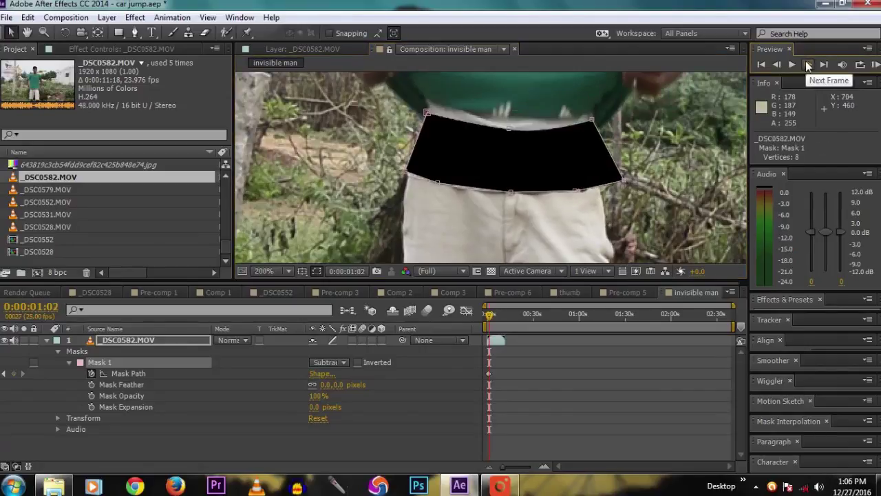
pyautogui.moveTo(426, 112); pyautogui.dragTo(429, 105)
pyautogui.moveTo(508, 128); pyautogui.dragTo(507, 124)
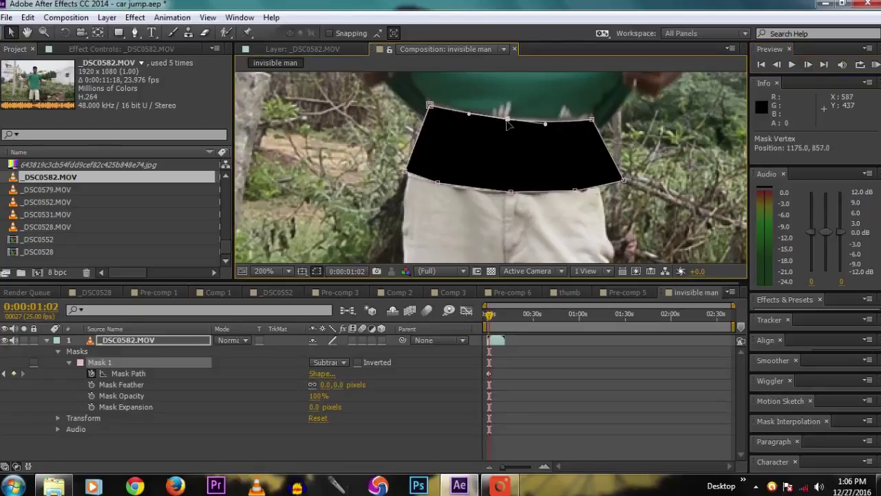
pyautogui.moveTo(592, 120); pyautogui.dragTo(592, 117)
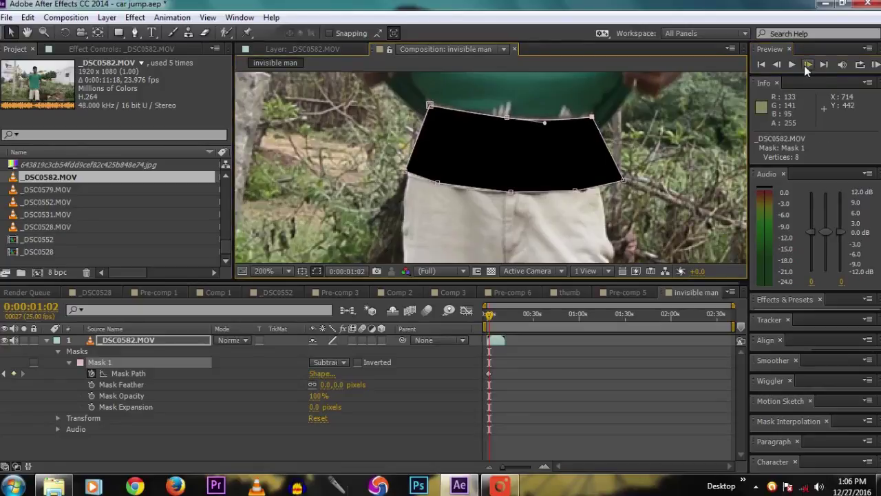
pyautogui.click(809, 65)
pyautogui.moveTo(430, 105); pyautogui.dragTo(429, 98)
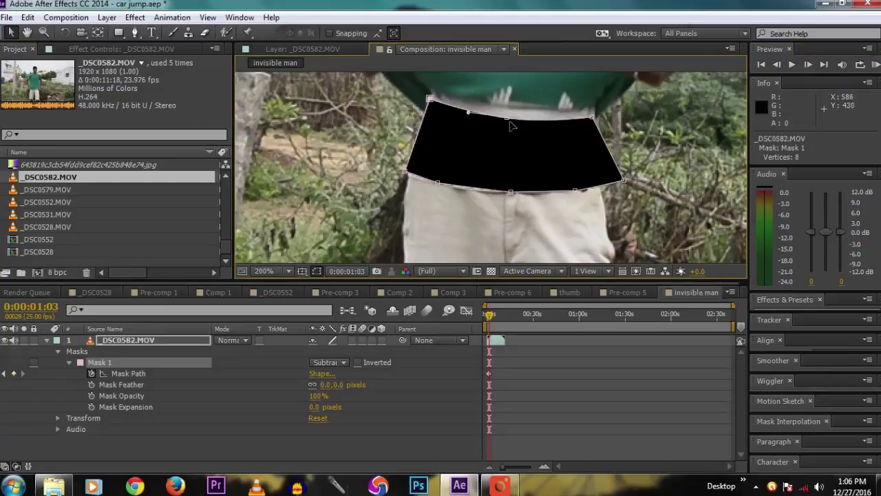
pyautogui.moveTo(511, 126); pyautogui.dragTo(507, 112)
pyautogui.moveTo(594, 117); pyautogui.dragTo(593, 113)
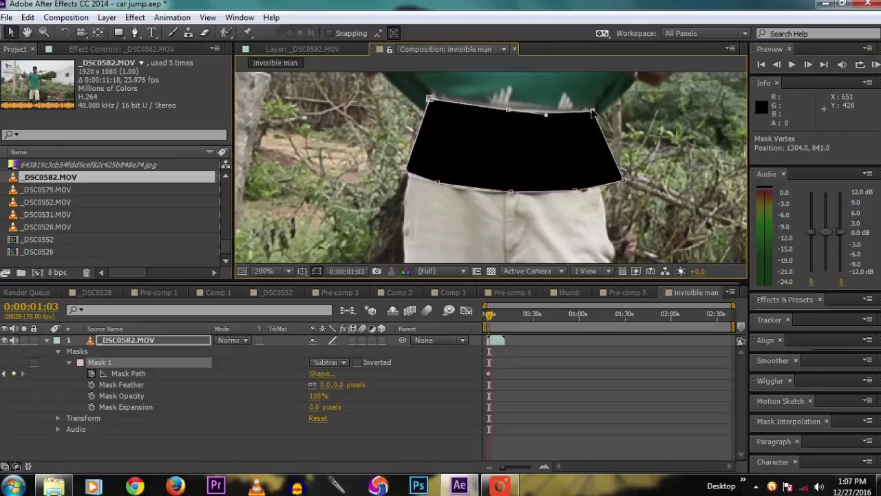
# Step: Keep advancing frames, lifting the mask's top-left and top-middle points onto the hem
pyautogui.click(808, 65)
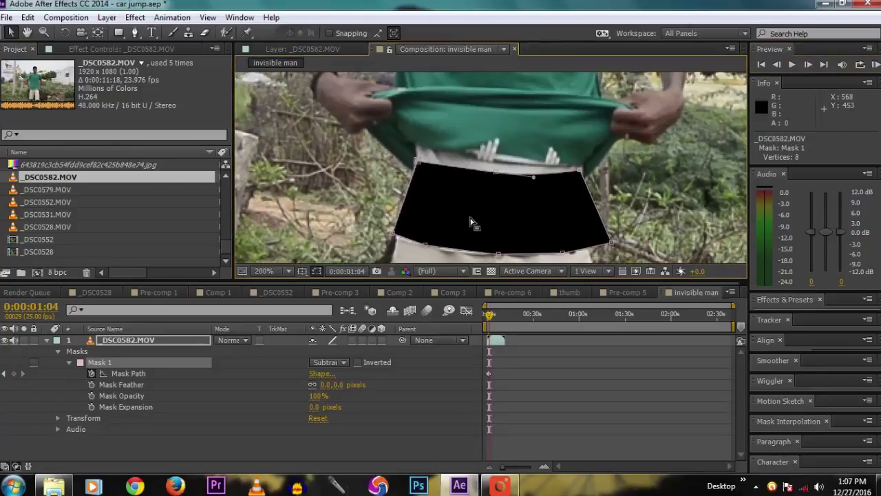
pyautogui.moveTo(415, 163); pyautogui.dragTo(416, 146)
pyautogui.moveTo(496, 172); pyautogui.dragTo(580, 166)
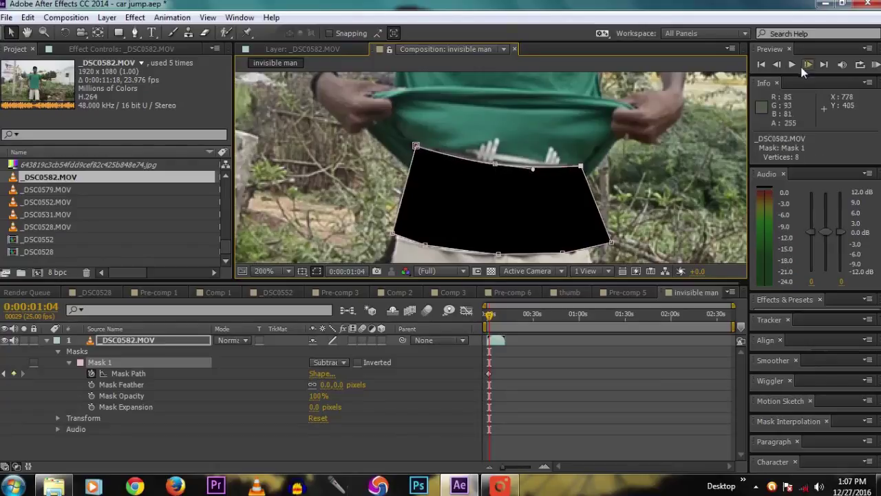
pyautogui.click(808, 65)
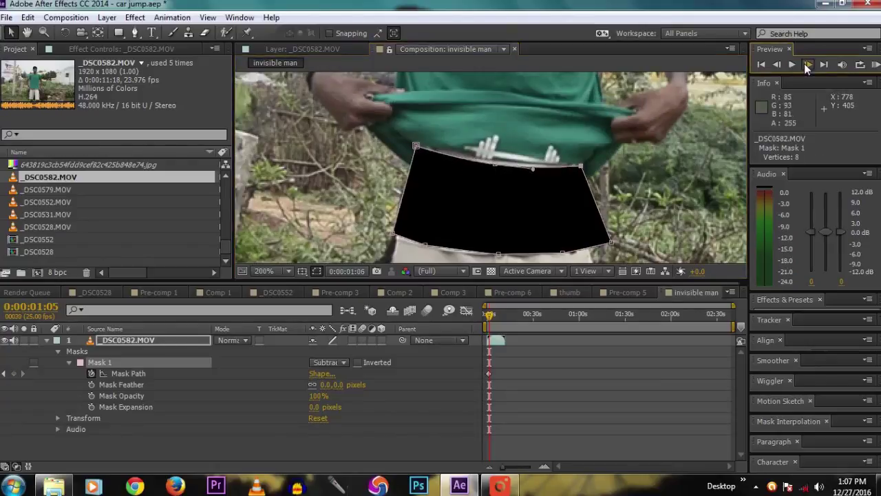
pyautogui.click(808, 65)
pyautogui.click(497, 165)
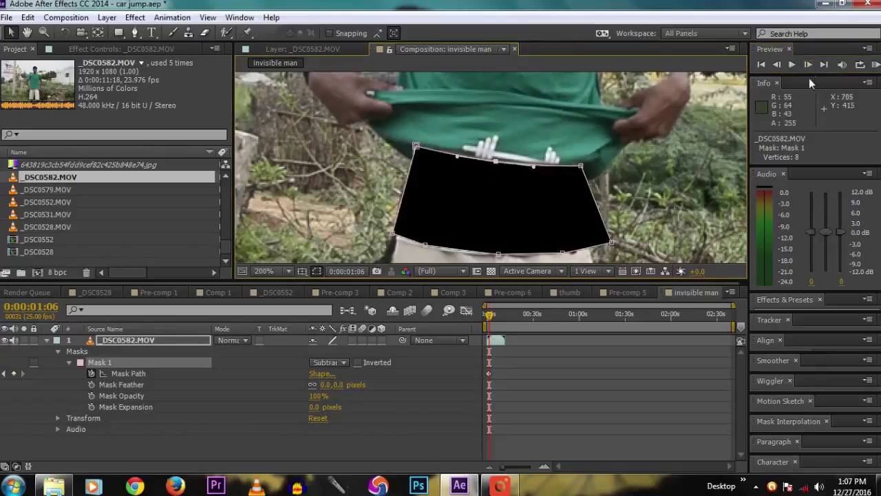
pyautogui.click(809, 66)
pyautogui.click(809, 65)
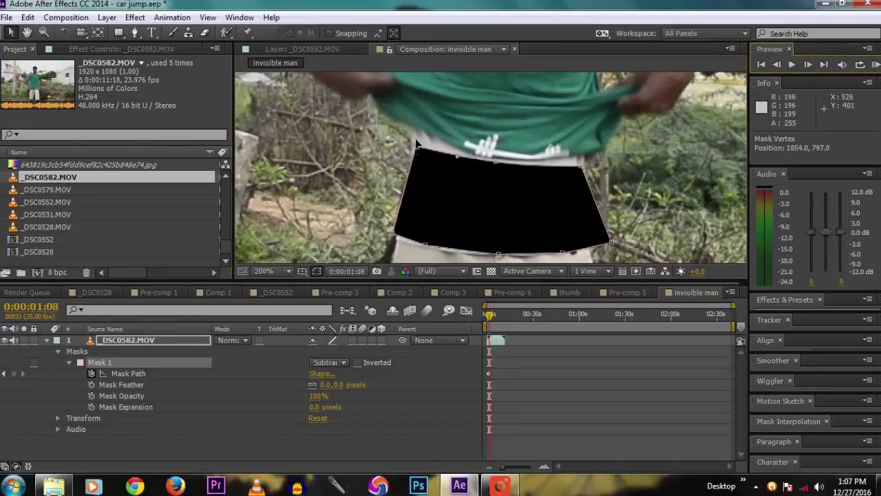
pyautogui.moveTo(415, 146); pyautogui.dragTo(411, 128)
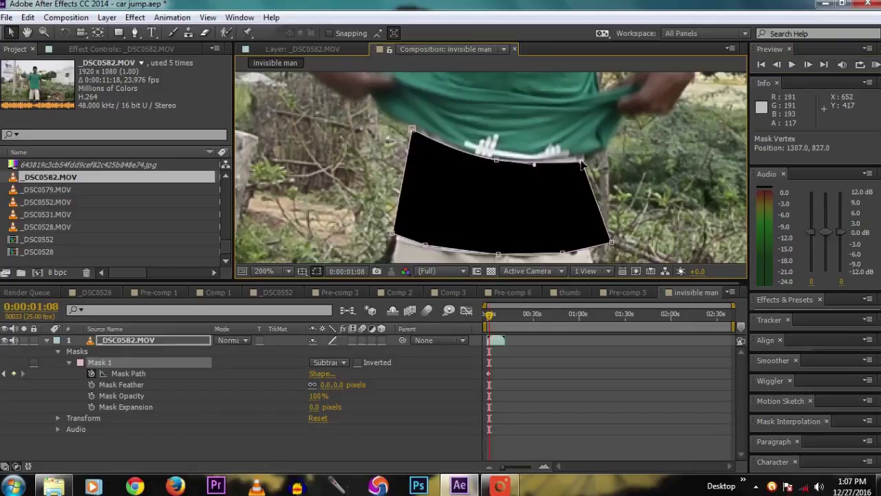
# Step: Over two more frames, raise the top corners and straighten the mask's top edge
pyautogui.click(807, 65)
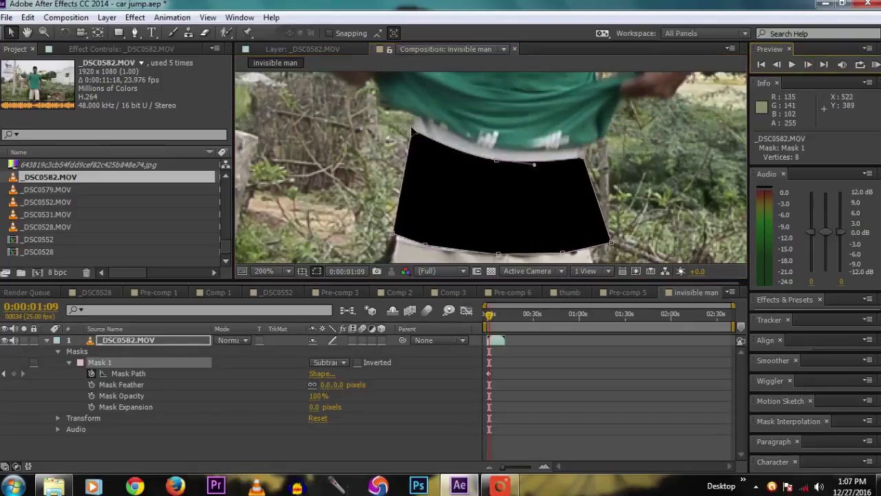
pyautogui.moveTo(411, 131); pyautogui.dragTo(415, 118)
pyautogui.moveTo(496, 161); pyautogui.dragTo(486, 154)
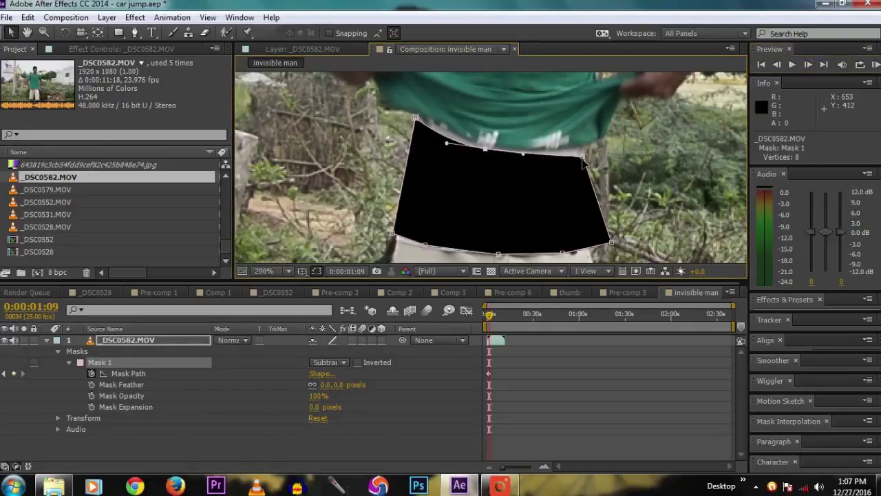
pyautogui.moveTo(583, 157); pyautogui.dragTo(580, 148)
pyautogui.click(807, 64)
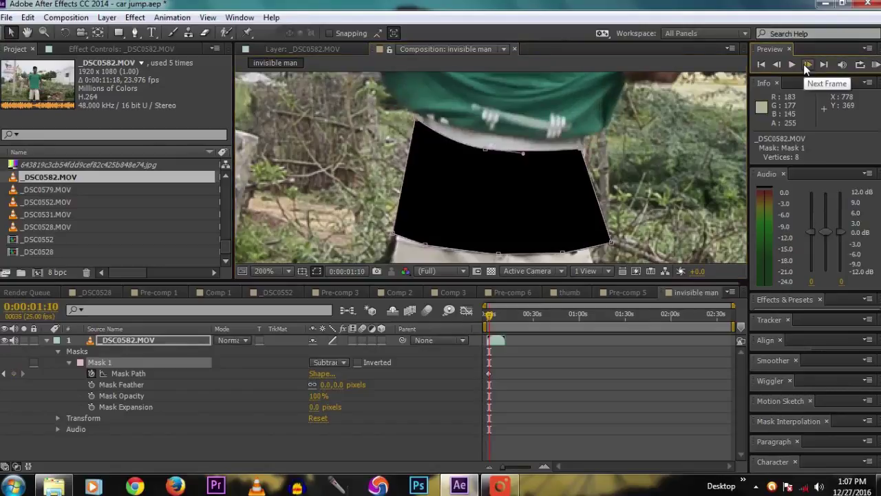
pyautogui.moveTo(488, 151); pyautogui.dragTo(485, 136)
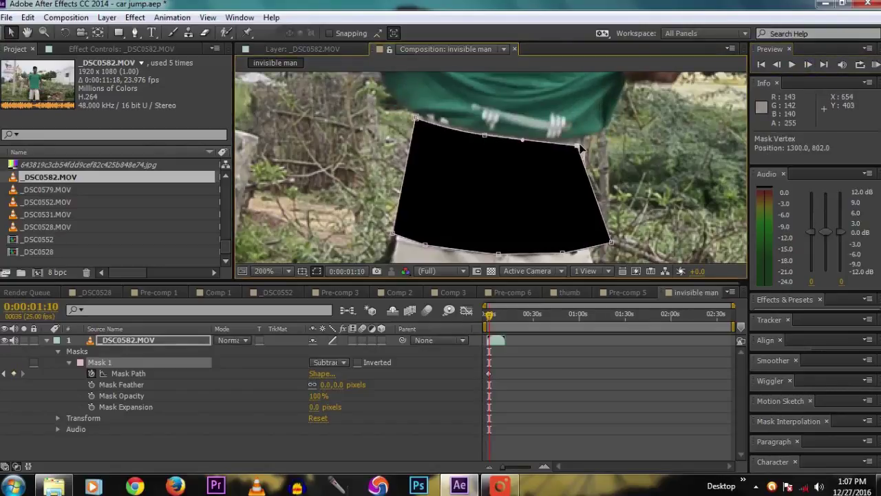
pyautogui.click(806, 64)
# Step: Raise the mask's top points to the shirt edge on the final frames through 0:00:01:13
pyautogui.moveTo(415, 118); pyautogui.dragTo(416, 111)
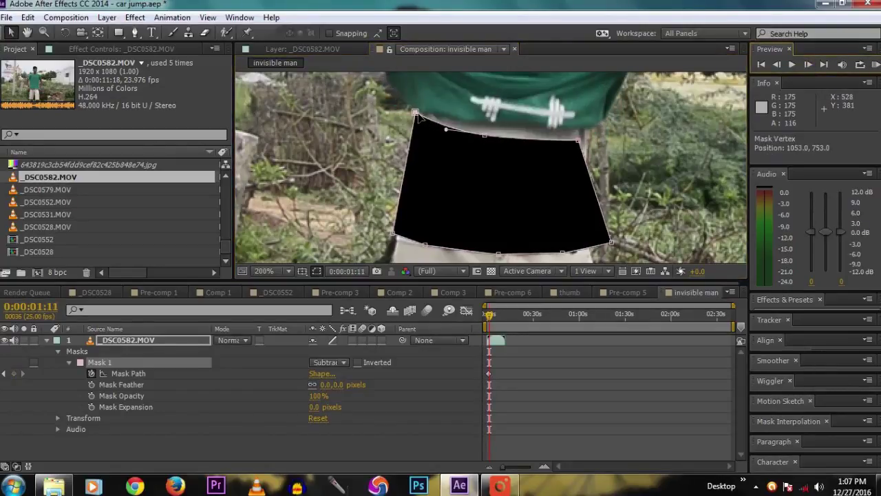
pyautogui.moveTo(484, 136); pyautogui.dragTo(486, 127)
pyautogui.moveTo(577, 141); pyautogui.dragTo(579, 132)
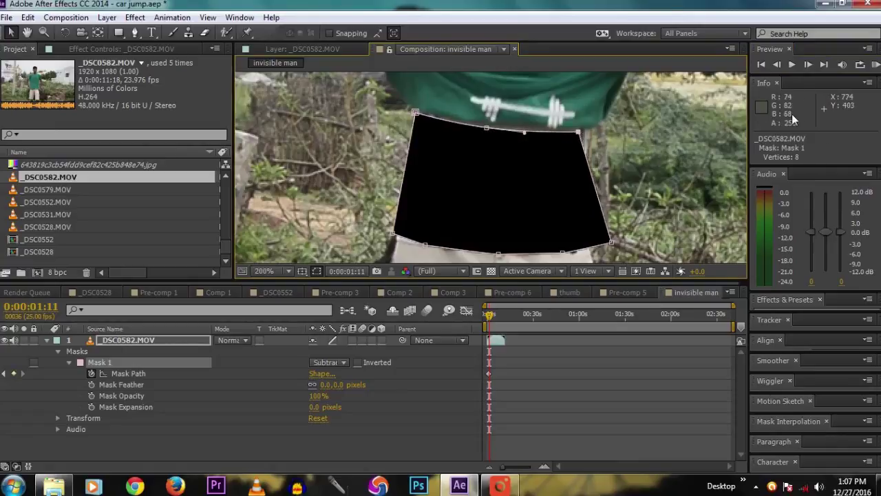
pyautogui.click(808, 64)
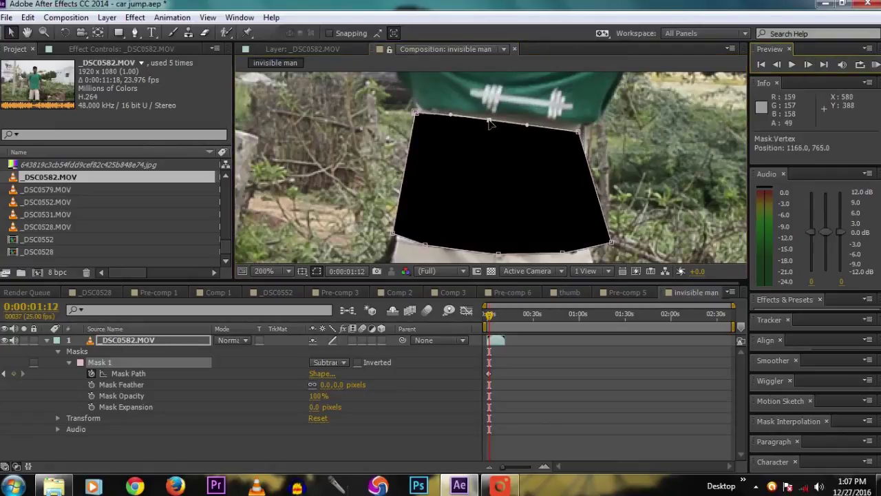
pyautogui.moveTo(487, 127); pyautogui.dragTo(490, 121)
pyautogui.moveTo(579, 131); pyautogui.dragTo(580, 127)
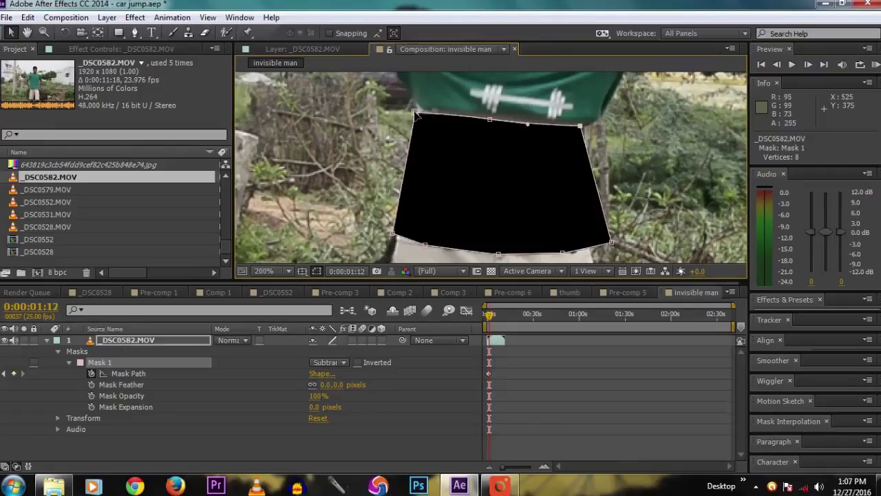
pyautogui.moveTo(416, 115); pyautogui.dragTo(417, 112)
# Step: At 0:00:01:14, undo a bad top-middle move and raise the mask's top-left corner to the shirt
pyautogui.click(809, 66)
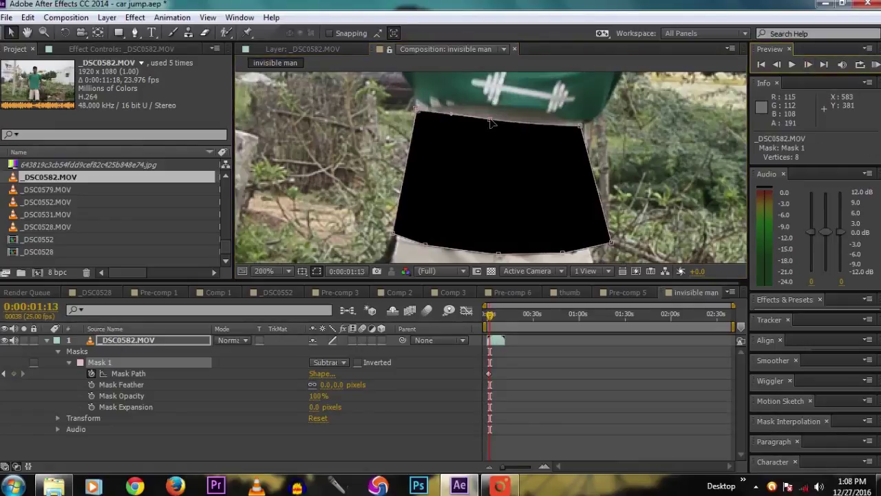
pyautogui.moveTo(490, 123); pyautogui.dragTo(496, 108)
pyautogui.click(808, 64)
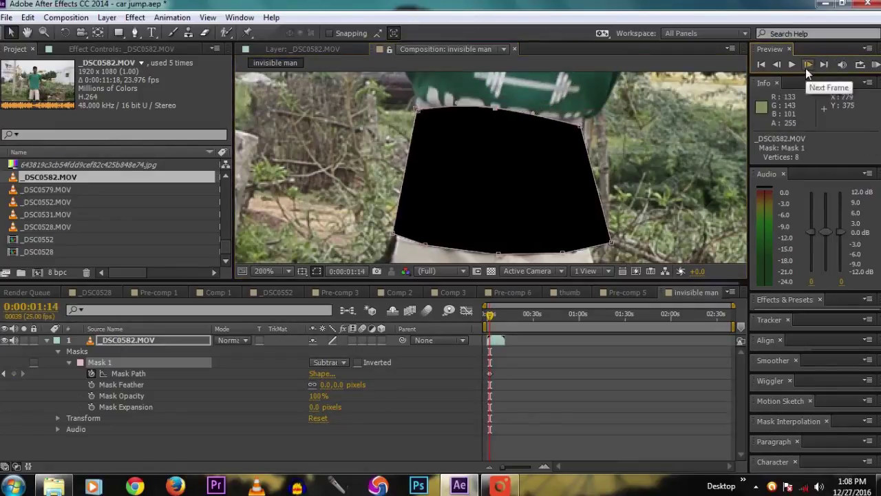
pyautogui.hotkey('ctrl', 'z')
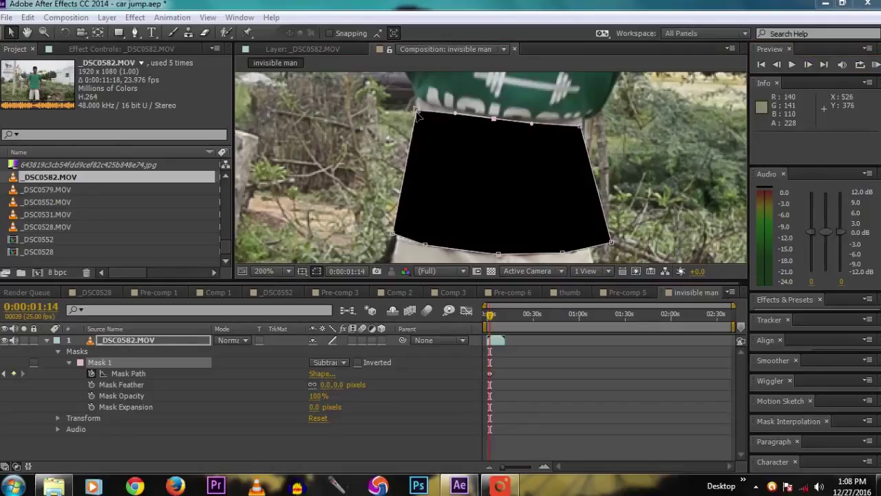
pyautogui.moveTo(417, 112); pyautogui.dragTo(417, 104)
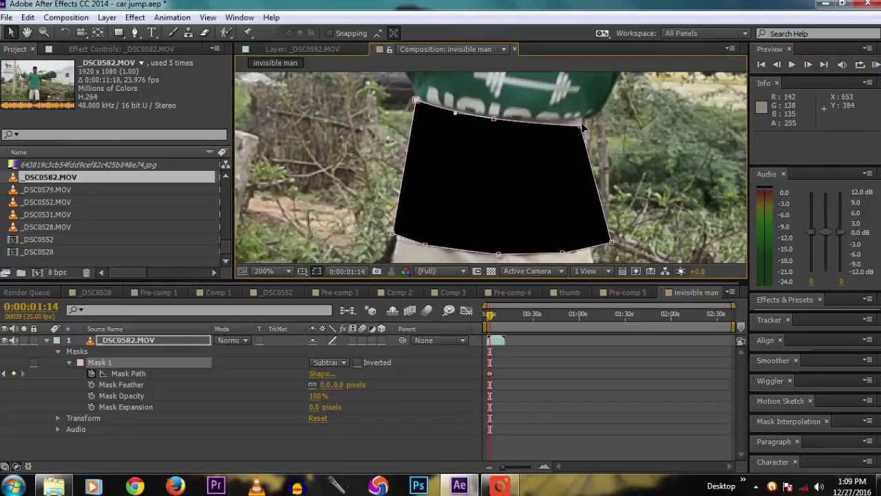
pyautogui.click(583, 125)
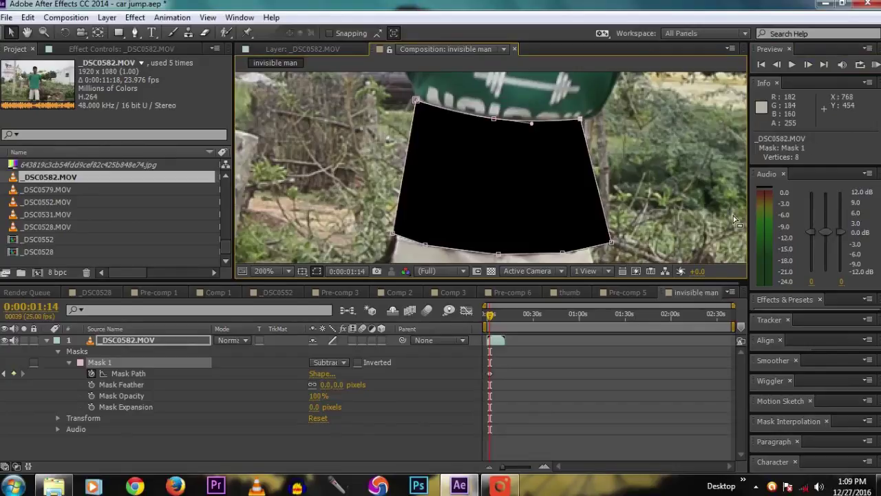
# Step: Jump ahead to 0:00:01:19 and curve the mask's top edge along the shirt outline
pyautogui.click(809, 63)
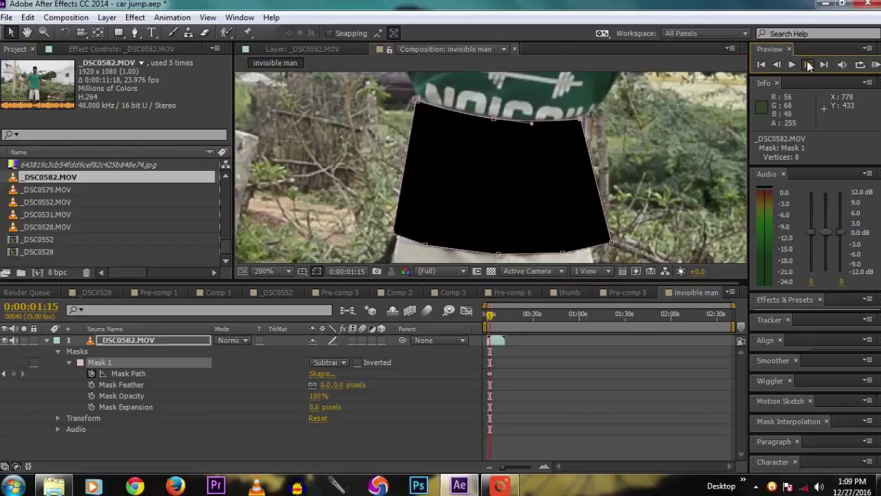
pyautogui.click(808, 64)
pyautogui.click(809, 63)
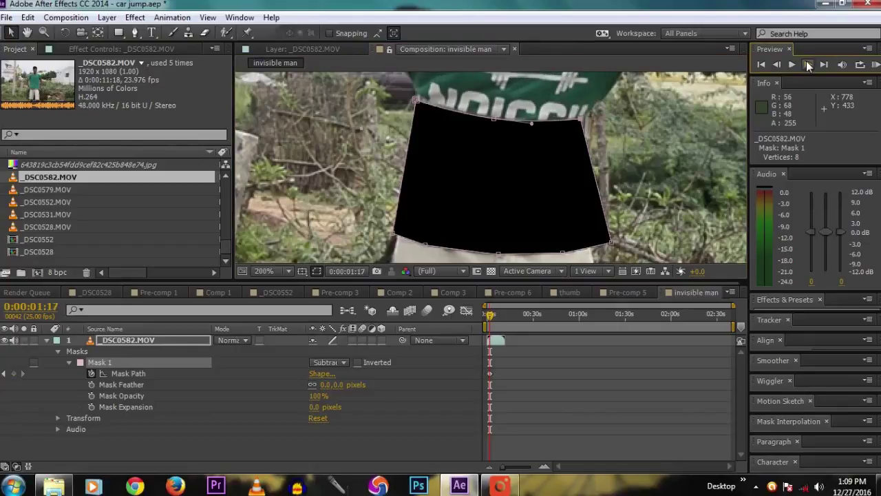
pyautogui.click(808, 63)
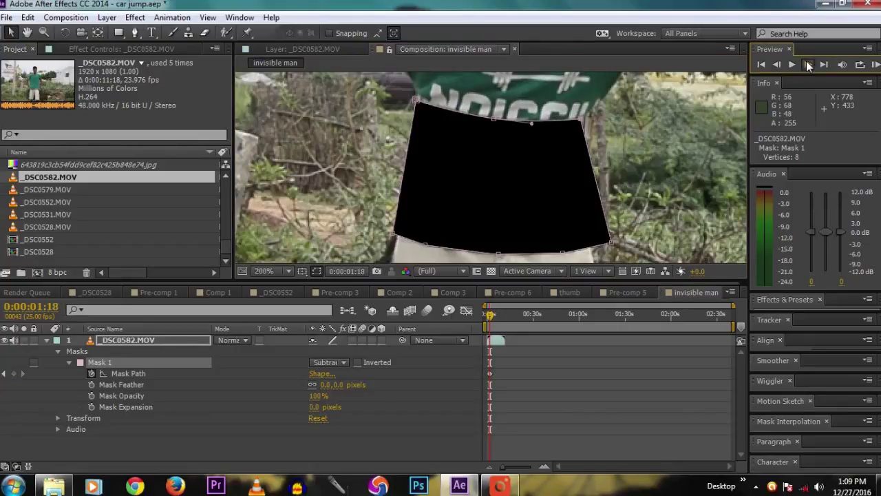
pyautogui.click(808, 64)
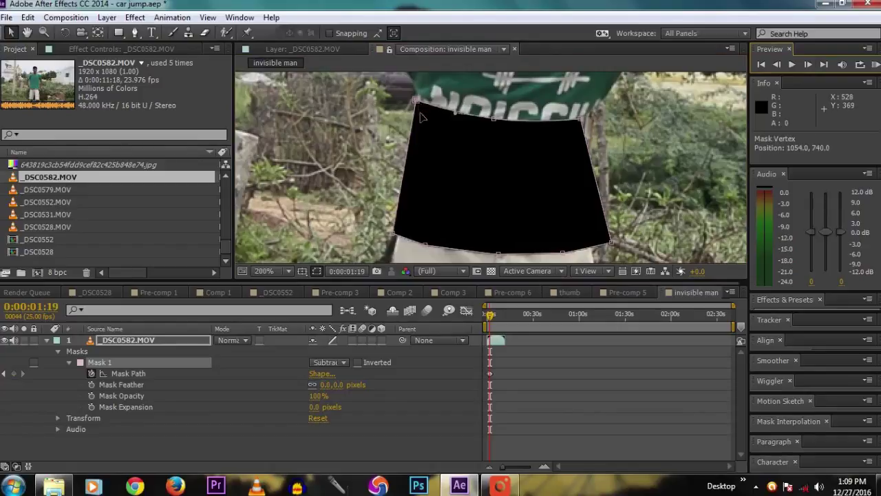
pyautogui.moveTo(418, 102)
pyautogui.mouseDown()
pyautogui.moveTo(419, 115)
pyautogui.moveTo(418, 100)
pyautogui.mouseUp()
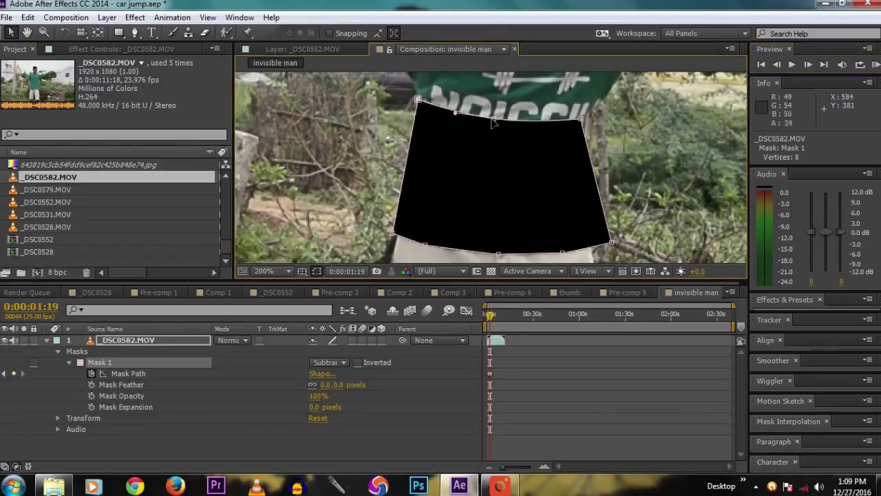
pyautogui.moveTo(490, 118); pyautogui.dragTo(492, 127)
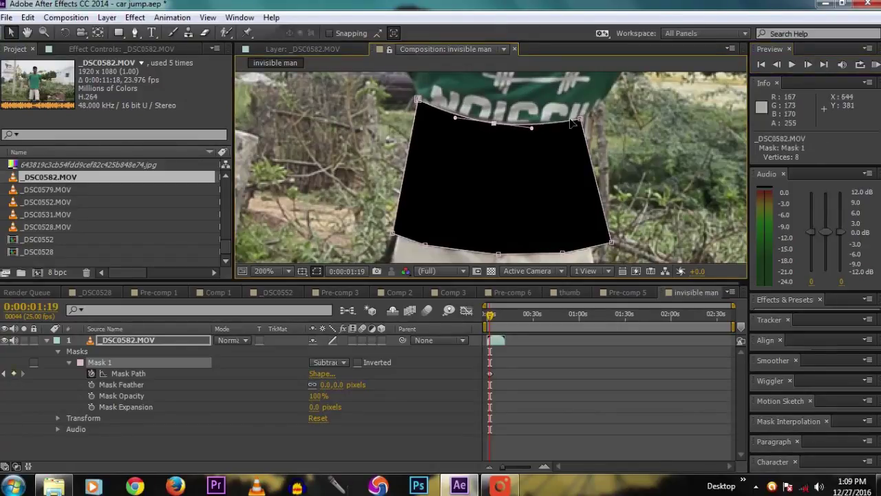
pyautogui.moveTo(580, 119); pyautogui.dragTo(582, 122)
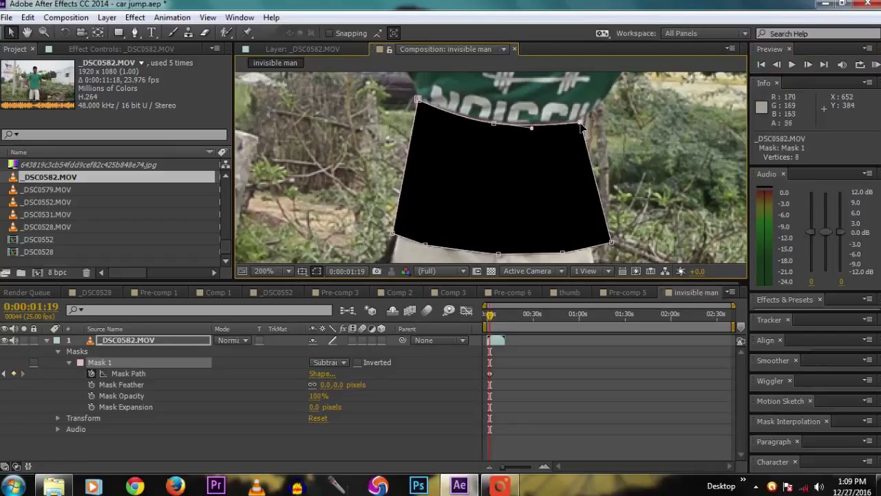
# Step: Set Mask 1's mode to None to reveal the shirt, and select its top-left corner
pyautogui.click(328, 362)
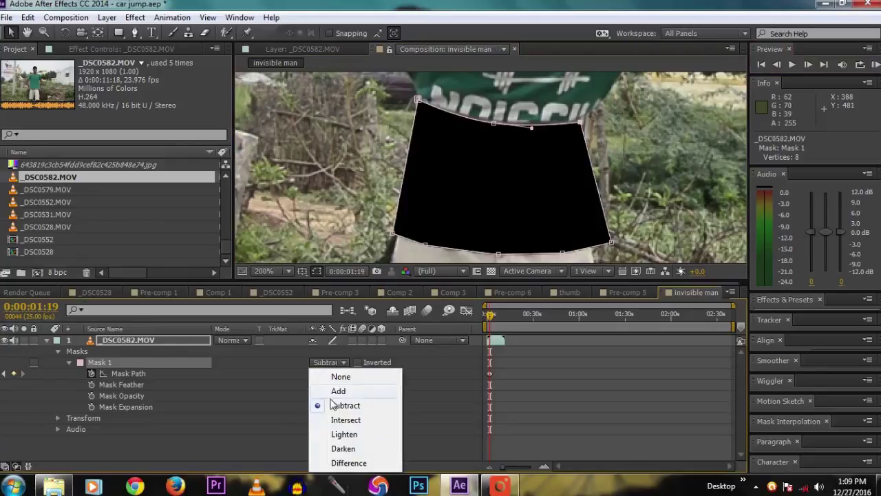
pyautogui.click(340, 377)
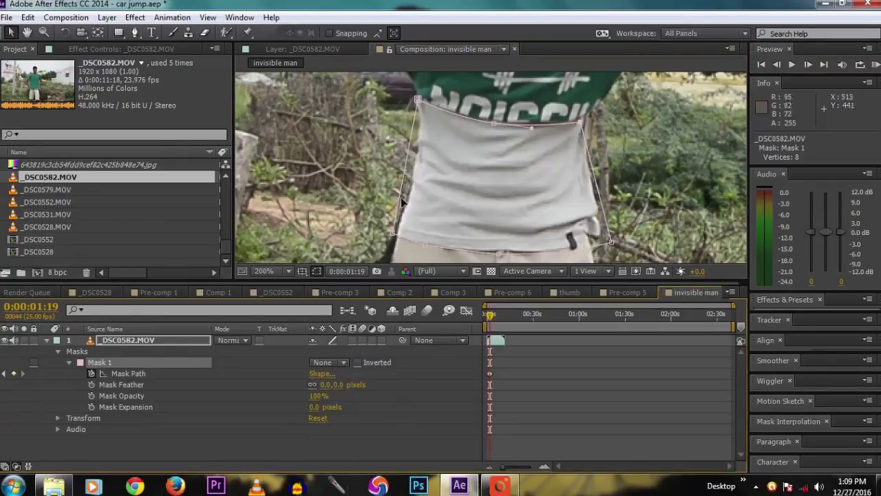
pyautogui.click(416, 100)
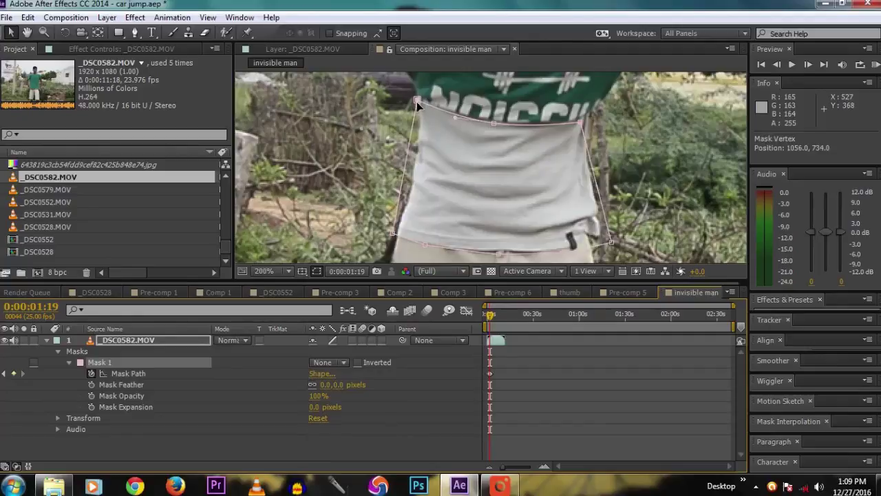
# Step: Step ahead through the frames, refitting the mask's top-right corner and top-middle point to the shirt edge
pyautogui.click(802, 66)
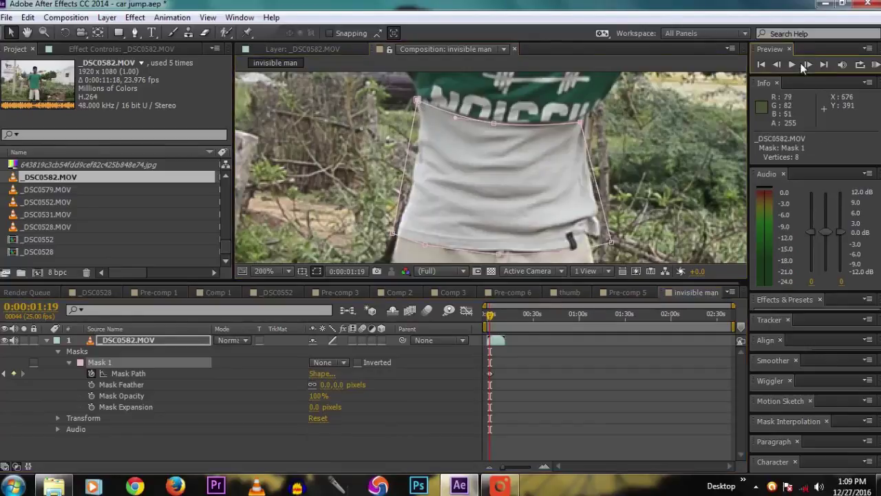
pyautogui.click(807, 63)
pyautogui.click(807, 63)
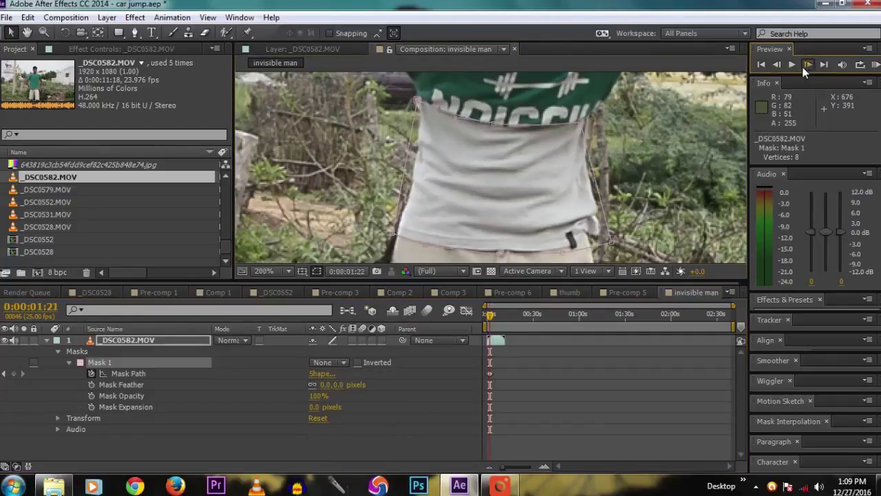
pyautogui.click(806, 64)
pyautogui.click(495, 130)
pyautogui.moveTo(587, 122); pyautogui.dragTo(594, 124)
pyautogui.click(808, 66)
pyautogui.click(808, 66)
pyautogui.click(491, 124)
pyautogui.click(806, 64)
pyautogui.click(807, 64)
pyautogui.click(807, 64)
pyautogui.click(806, 64)
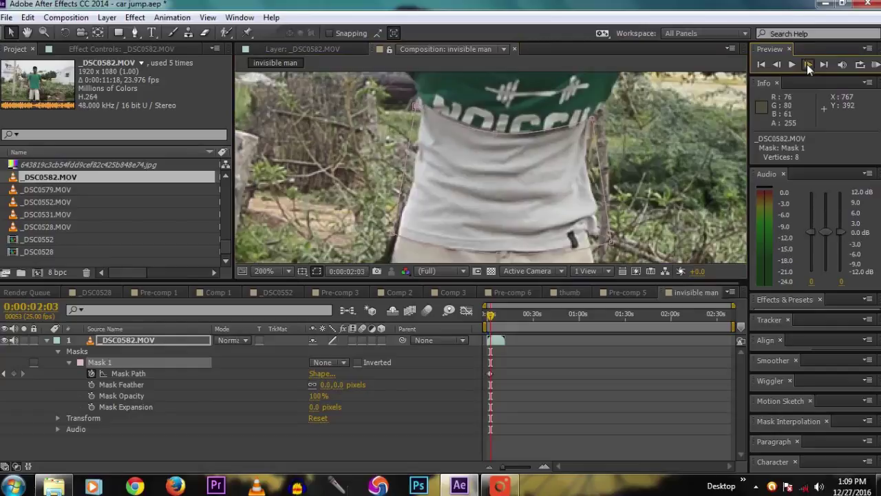
pyautogui.click(807, 64)
pyautogui.click(806, 64)
pyautogui.click(807, 64)
pyautogui.click(612, 235)
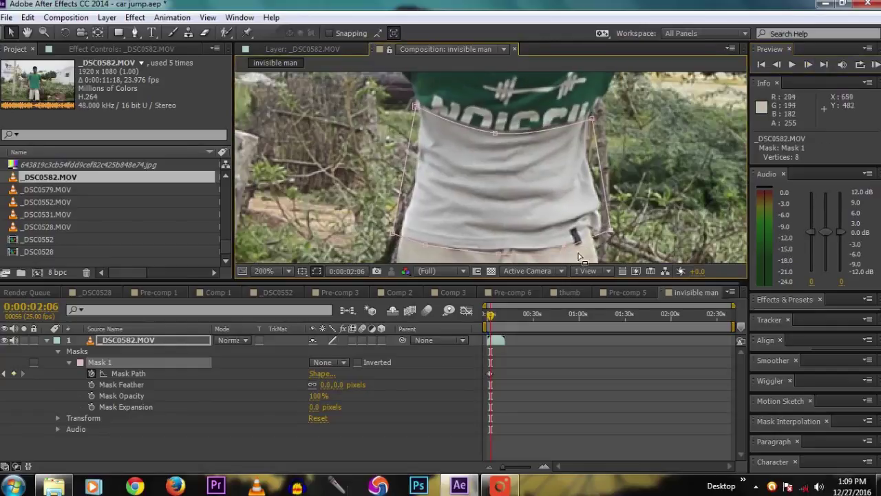
pyautogui.click(809, 64)
pyautogui.click(809, 64)
pyautogui.click(809, 64)
pyautogui.click(809, 64)
pyautogui.click(810, 65)
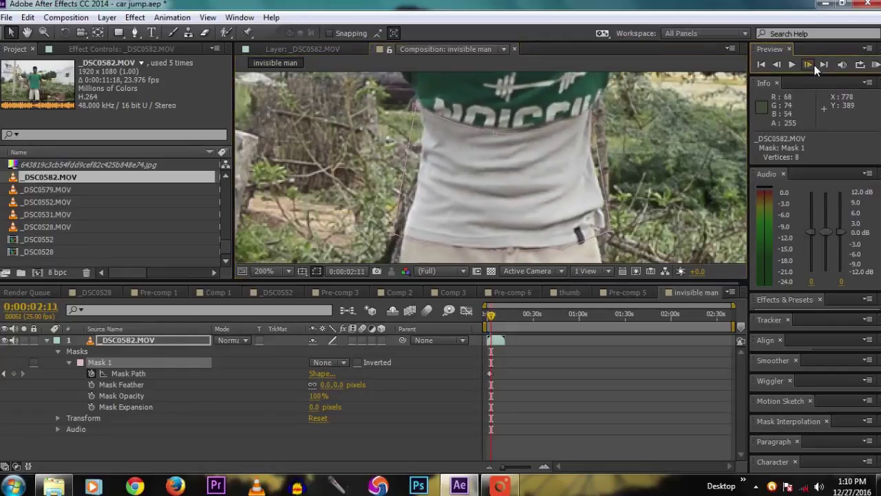
pyautogui.click(809, 65)
pyautogui.click(809, 65)
pyautogui.click(493, 131)
pyautogui.click(809, 65)
pyautogui.click(810, 65)
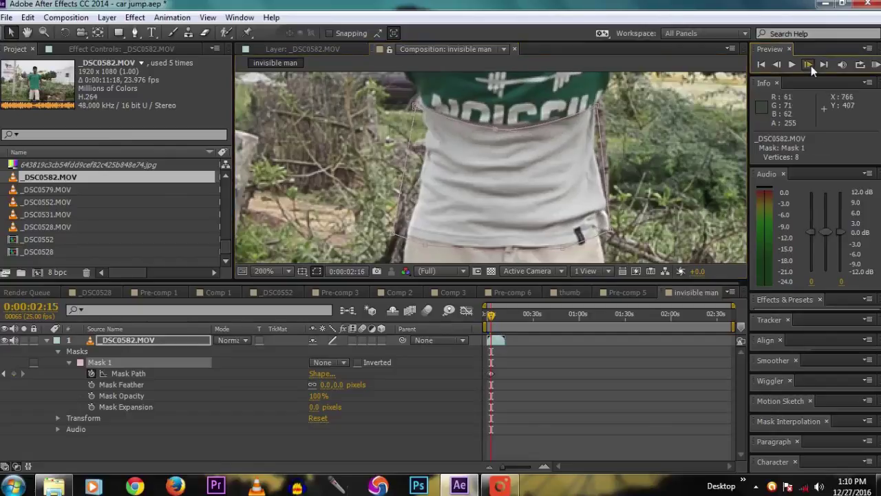
pyautogui.click(810, 65)
pyautogui.click(810, 65)
pyautogui.click(809, 65)
pyautogui.click(810, 65)
pyautogui.click(809, 64)
pyautogui.click(810, 64)
pyautogui.click(809, 65)
pyautogui.click(810, 65)
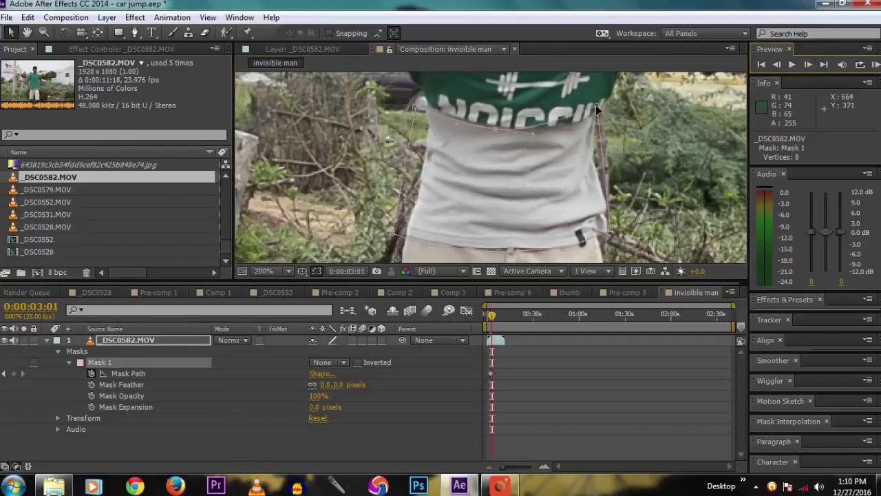
pyautogui.click(809, 64)
pyautogui.click(810, 65)
pyautogui.click(809, 65)
pyautogui.click(809, 65)
pyautogui.click(809, 65)
pyautogui.moveTo(596, 109); pyautogui.dragTo(599, 128)
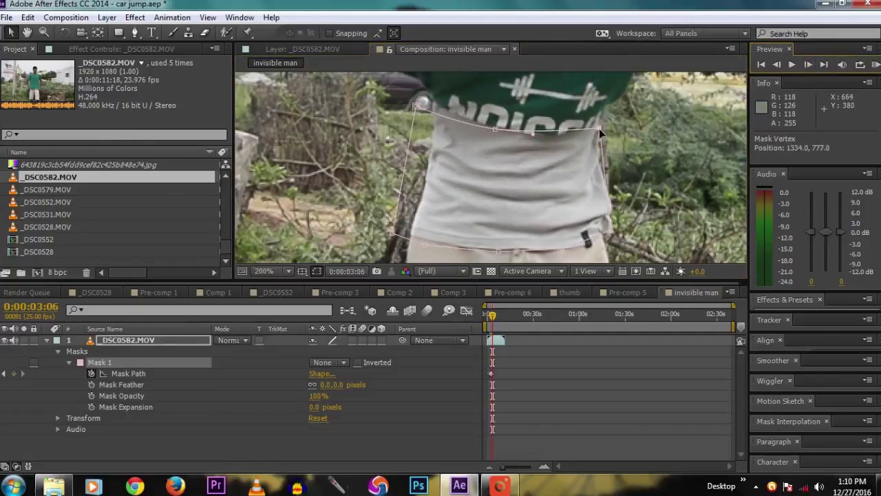
pyautogui.moveTo(533, 133); pyautogui.dragTo(534, 136)
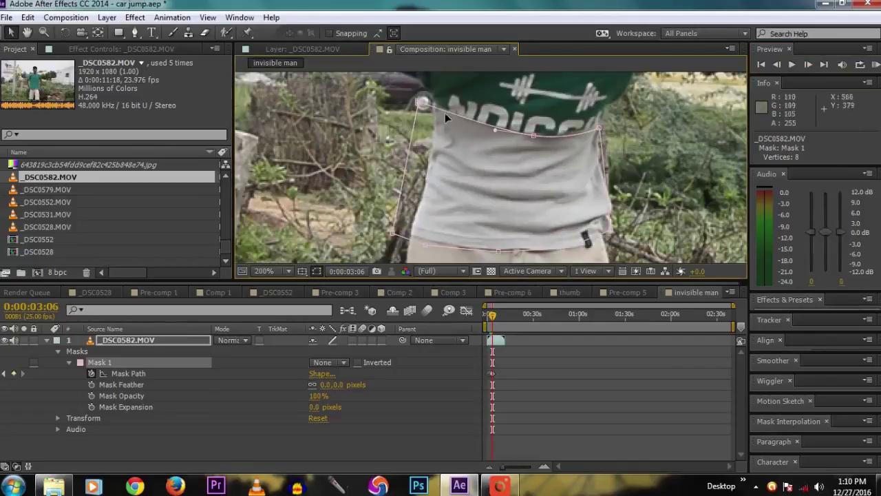
# Step: On the following frames, move the top-right, bottom-left, top-middle and bottom-right points onto the shirt
pyautogui.click(810, 65)
pyautogui.click(809, 64)
pyautogui.click(809, 65)
pyautogui.moveTo(598, 128); pyautogui.dragTo(608, 125)
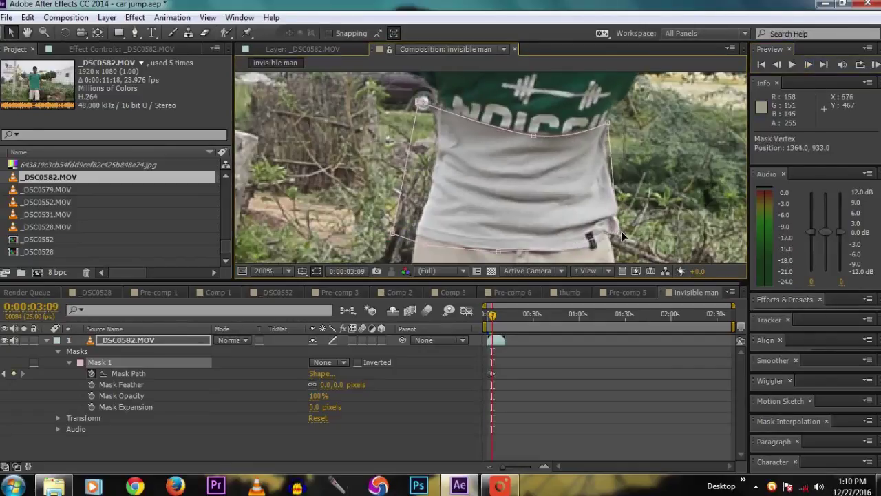
pyautogui.moveTo(392, 234); pyautogui.dragTo(417, 232)
pyautogui.click(808, 65)
pyautogui.click(808, 65)
pyautogui.click(808, 64)
pyautogui.click(808, 65)
pyautogui.click(808, 65)
pyautogui.click(808, 65)
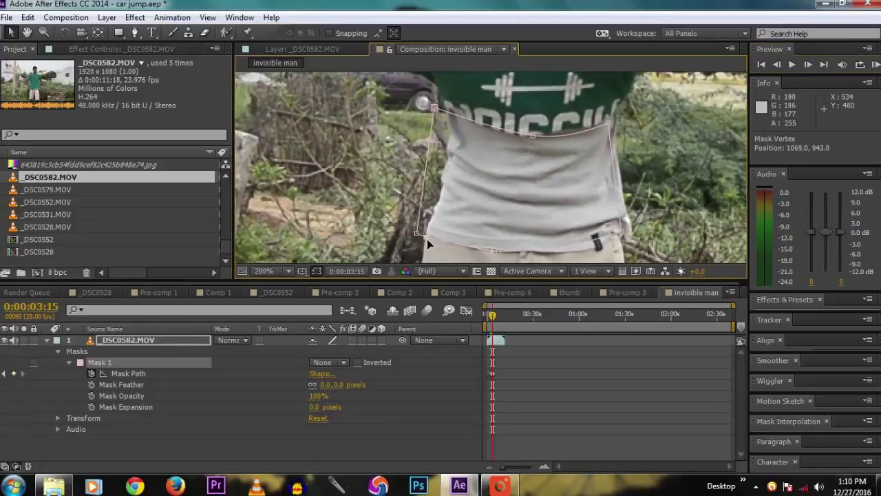
pyautogui.click(808, 65)
pyautogui.click(808, 64)
pyautogui.click(808, 65)
pyautogui.click(808, 65)
pyautogui.click(808, 65)
pyautogui.click(808, 64)
pyautogui.click(808, 65)
pyautogui.click(808, 64)
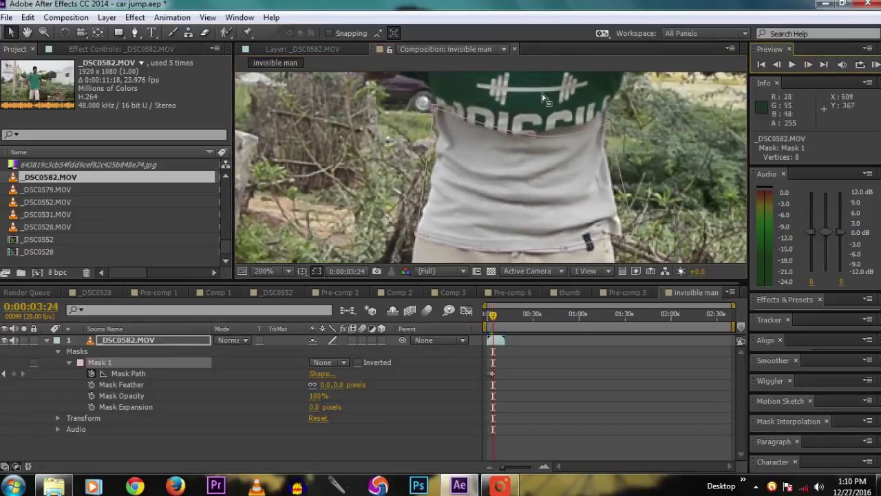
pyautogui.moveTo(532, 135); pyautogui.dragTo(517, 137)
pyautogui.moveTo(606, 106); pyautogui.dragTo(612, 112)
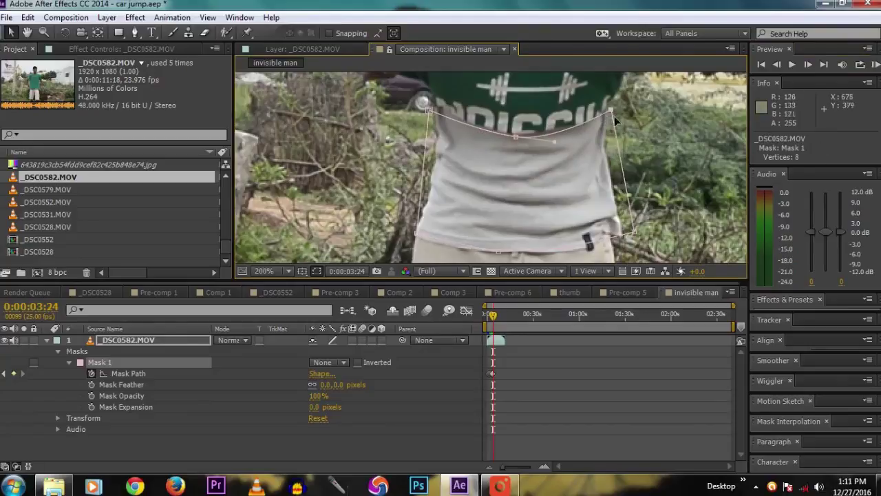
pyautogui.click(808, 64)
pyautogui.click(808, 64)
pyautogui.click(808, 65)
pyautogui.click(808, 64)
pyautogui.moveTo(634, 232); pyautogui.dragTo(616, 235)
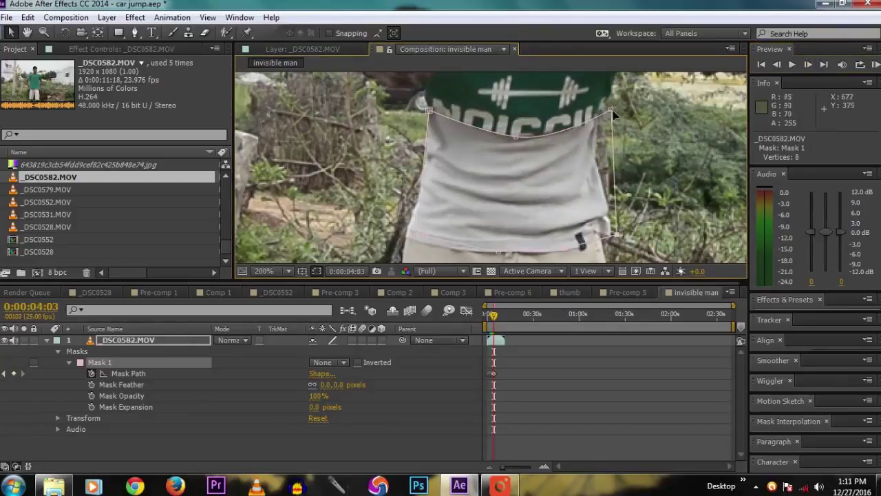
# Step: Reshape the mask's corners and top edge on the later throw frames, through 0:00:05:04
pyautogui.click(808, 64)
pyautogui.click(808, 64)
pyautogui.click(808, 64)
pyautogui.click(809, 64)
pyautogui.click(808, 64)
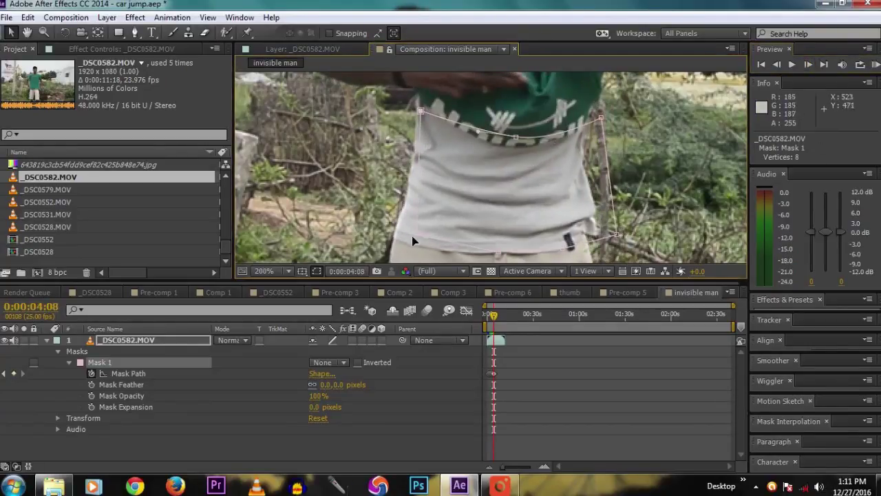
pyautogui.moveTo(516, 137); pyautogui.dragTo(506, 148)
pyautogui.click(806, 66)
pyautogui.click(805, 66)
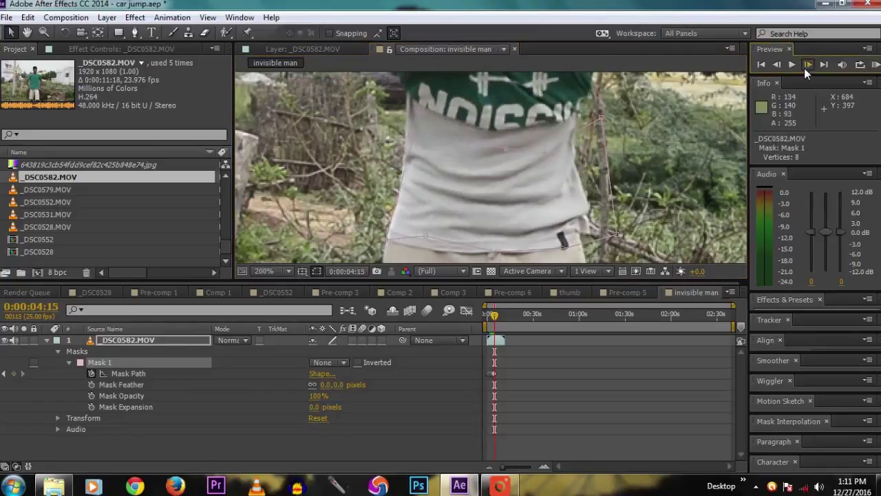
pyautogui.click(805, 66)
pyautogui.click(805, 66)
pyautogui.click(805, 66)
pyautogui.click(805, 66)
pyautogui.moveTo(600, 117); pyautogui.dragTo(582, 113)
pyautogui.moveTo(619, 233); pyautogui.dragTo(583, 237)
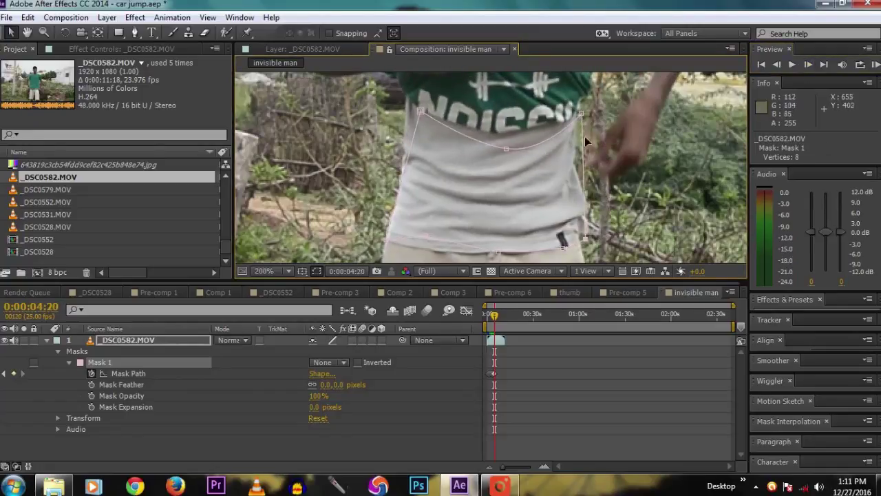
pyautogui.moveTo(506, 148); pyautogui.dragTo(494, 135)
pyautogui.moveTo(419, 110); pyautogui.dragTo(401, 103)
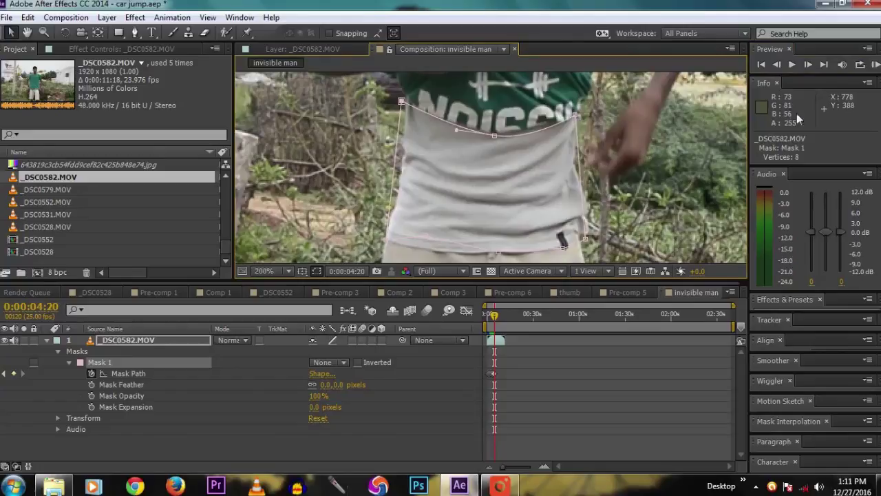
pyautogui.click(810, 68)
pyautogui.click(810, 68)
pyautogui.click(810, 68)
pyautogui.click(810, 68)
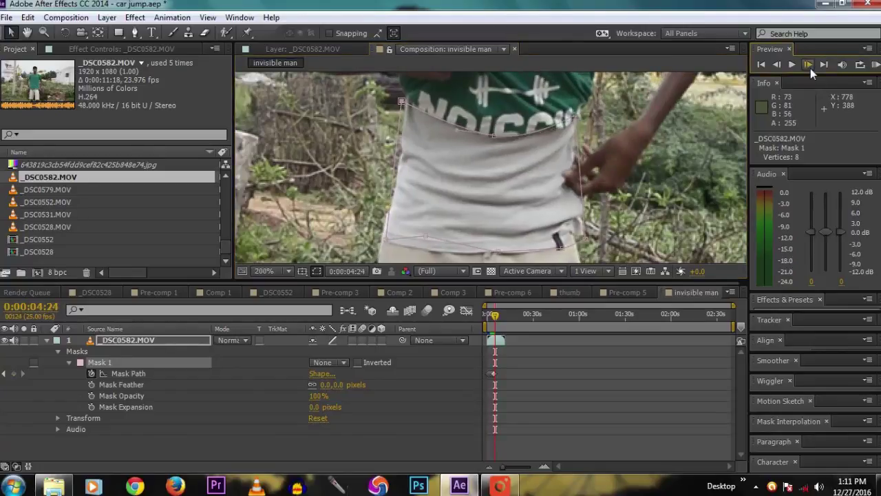
pyautogui.click(810, 68)
pyautogui.click(810, 68)
pyautogui.click(810, 69)
pyautogui.click(810, 68)
pyautogui.click(810, 68)
pyautogui.moveTo(583, 237); pyautogui.dragTo(570, 240)
pyautogui.moveTo(573, 115); pyautogui.dragTo(575, 140)
pyautogui.moveTo(407, 107); pyautogui.dragTo(397, 108)
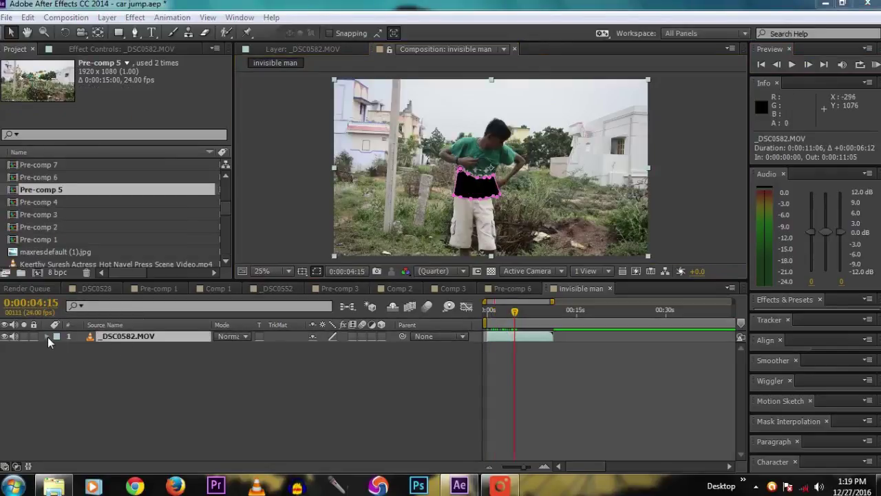
pyautogui.click(47, 336)
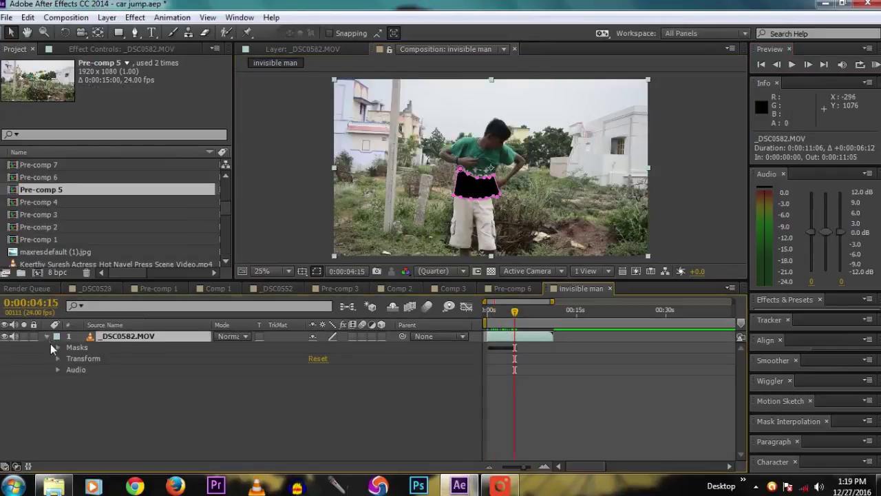
pyautogui.click(58, 347)
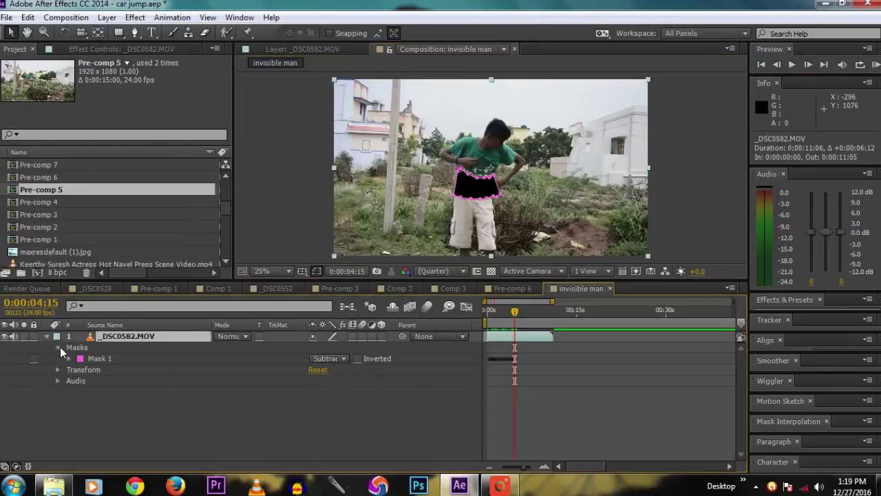
pyautogui.click(330, 359)
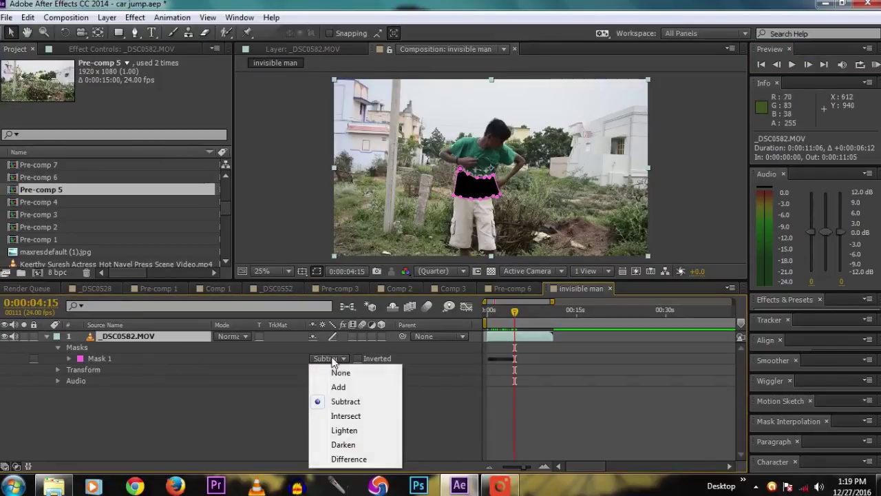
pyautogui.click(342, 373)
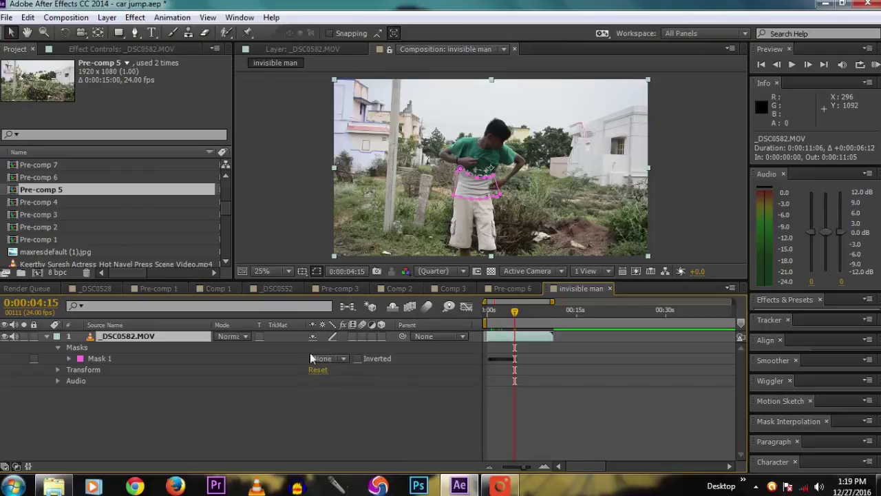
pyautogui.click(326, 358)
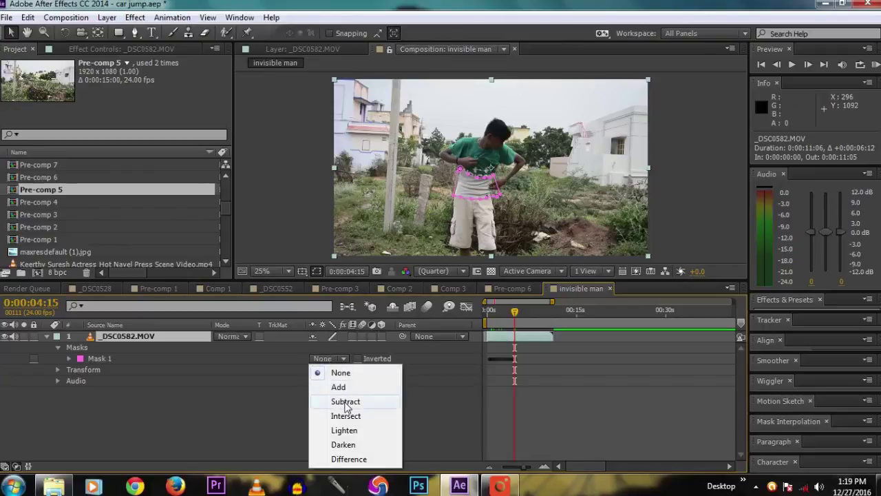
pyautogui.click(345, 402)
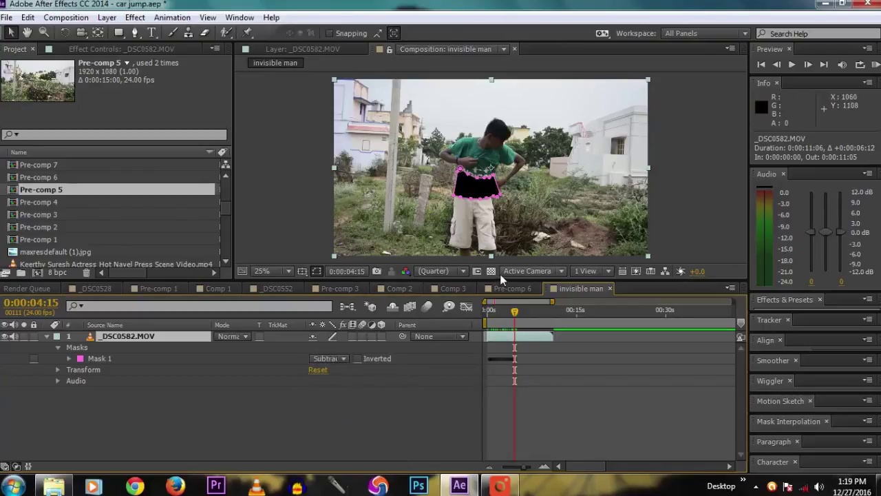
pyautogui.click(45, 335)
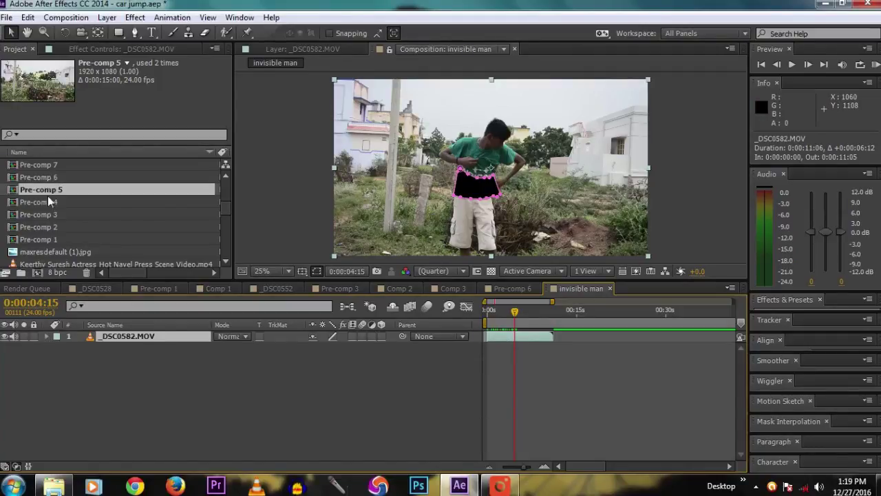
# Step: Place Pre-comp 5 beneath the footage layer, solo it, and rename it bg
pyautogui.moveTo(48, 194); pyautogui.dragTo(113, 377)
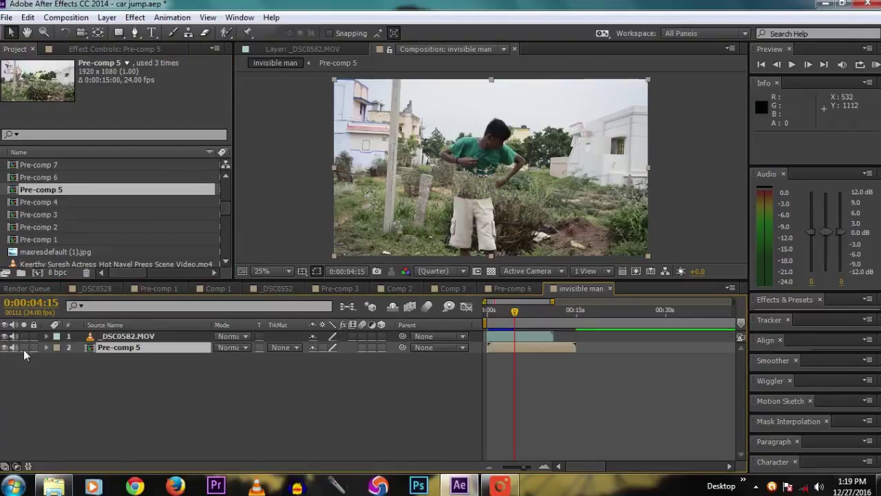
pyautogui.click(23, 347)
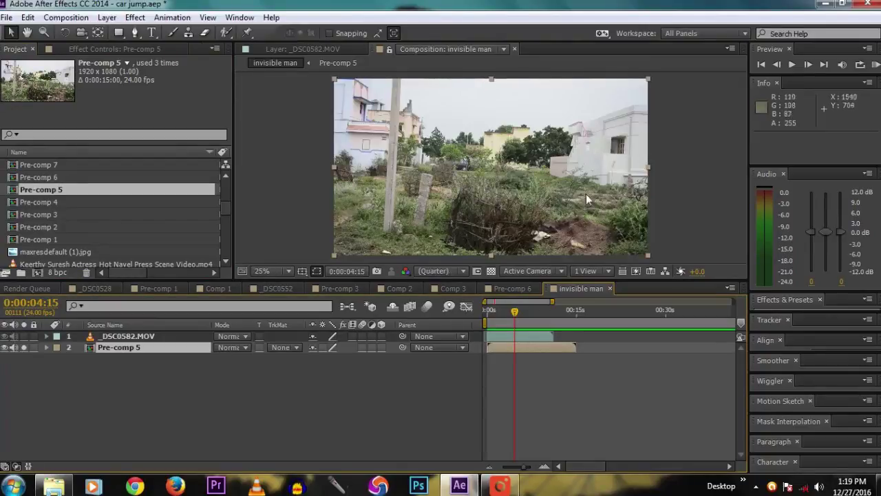
pyautogui.rightClick(118, 350)
pyautogui.click(283, 87)
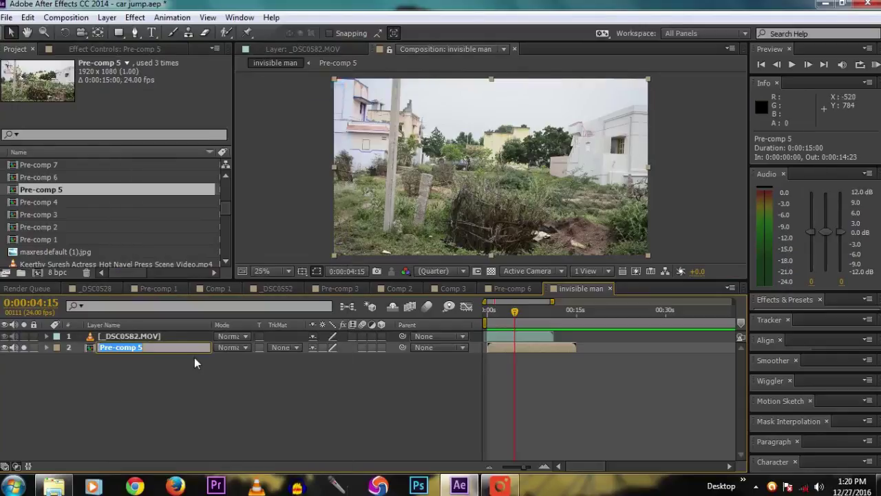
pyautogui.write('bg')
pyautogui.press('Return')
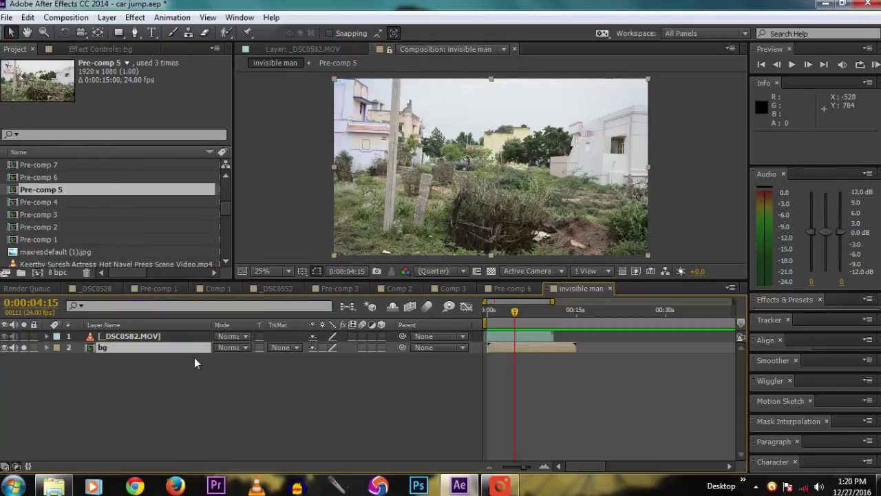
pyautogui.click(201, 369)
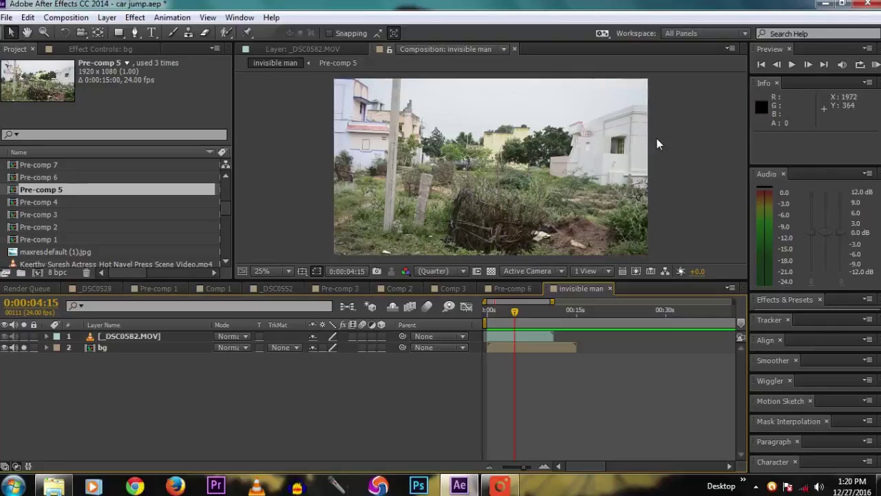
# Step: Unsolo bg, toggle its visibility to compare, and return to the composition start
pyautogui.click(23, 347)
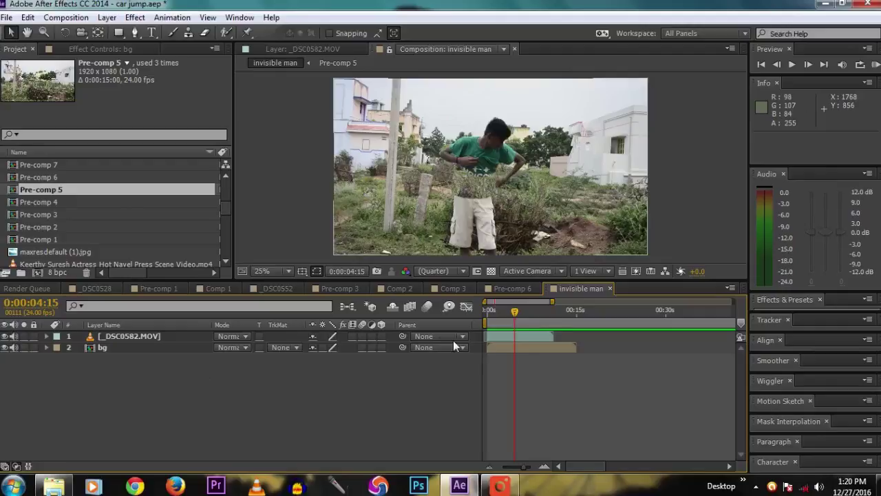
pyautogui.click(5, 348)
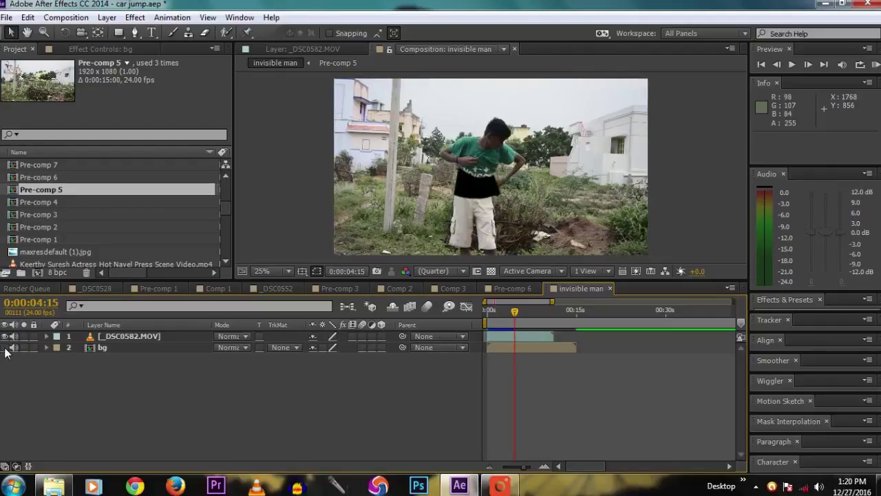
pyautogui.click(5, 348)
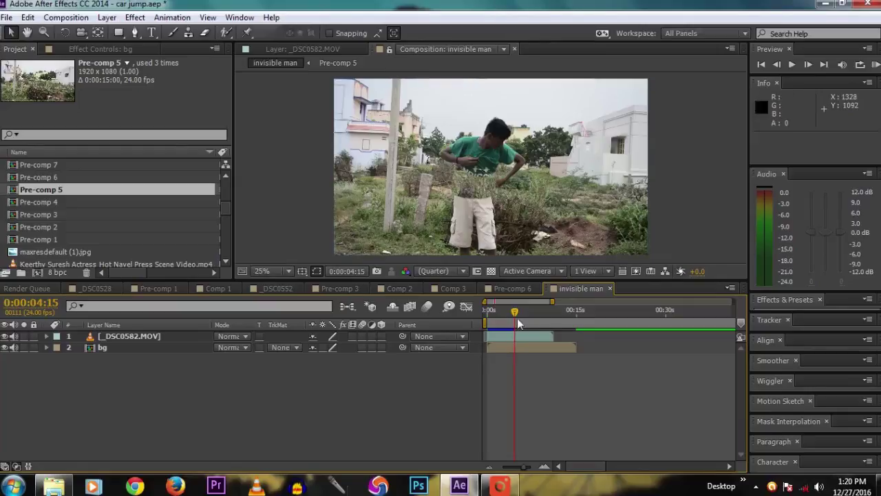
pyautogui.moveTo(515, 313); pyautogui.dragTo(476, 309)
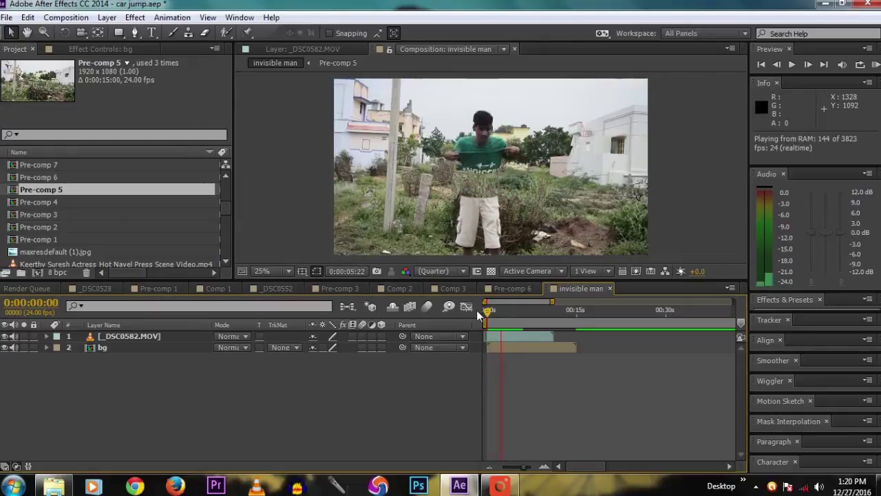
pyautogui.press('space')
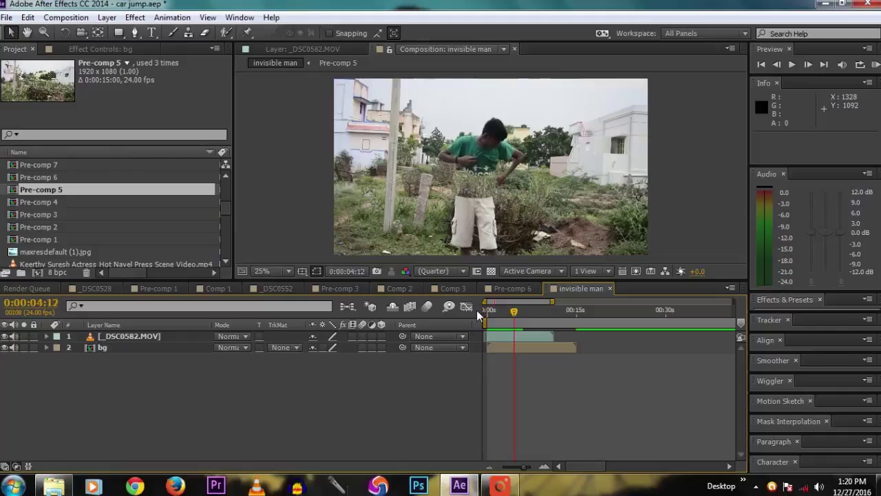
pyautogui.click(810, 62)
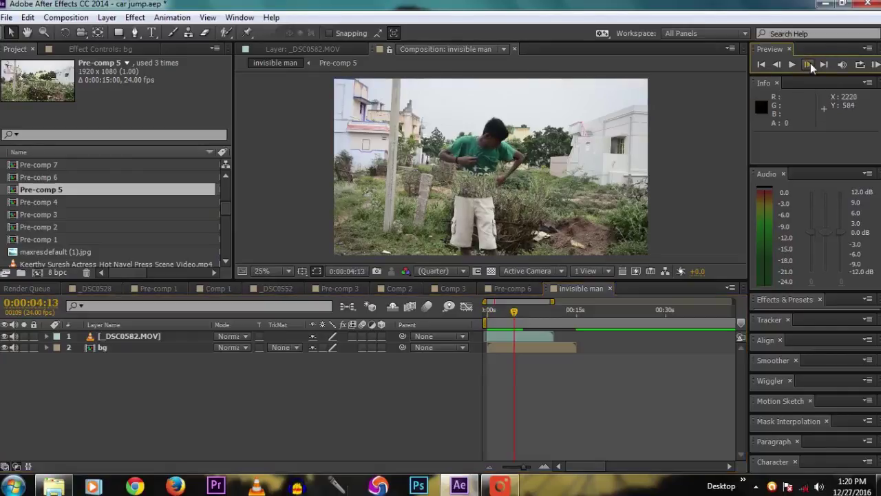
pyautogui.click(810, 63)
pyautogui.click(810, 63)
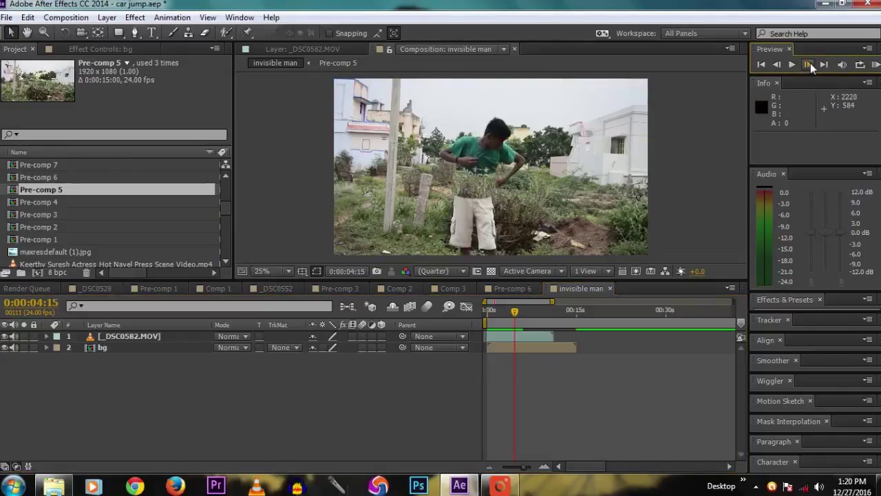
pyautogui.press('.')
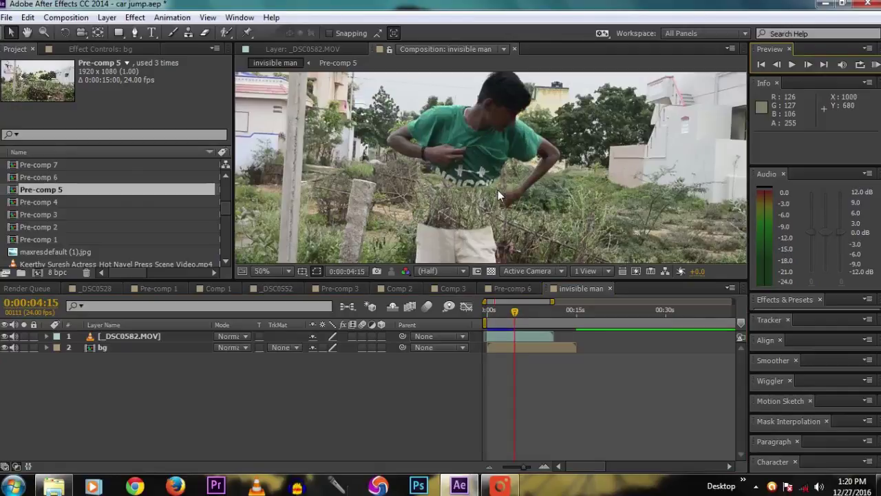
pyautogui.moveTo(516, 310); pyautogui.dragTo(513, 312)
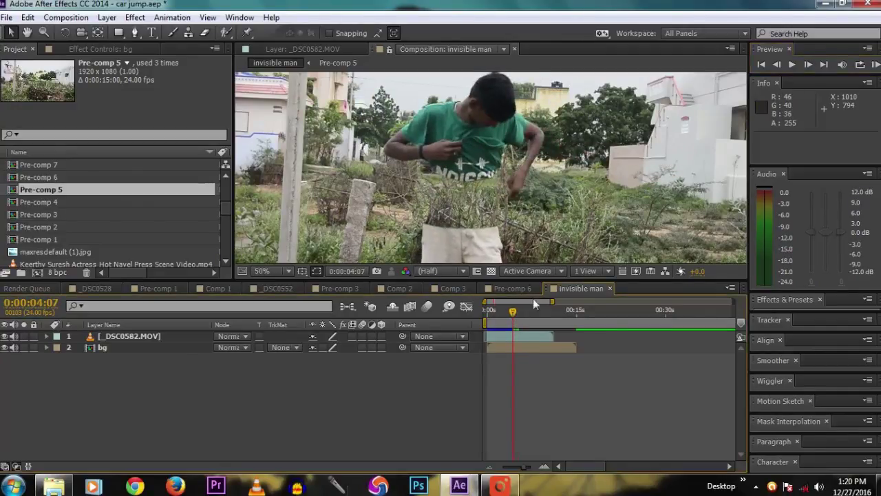
pyautogui.click(775, 64)
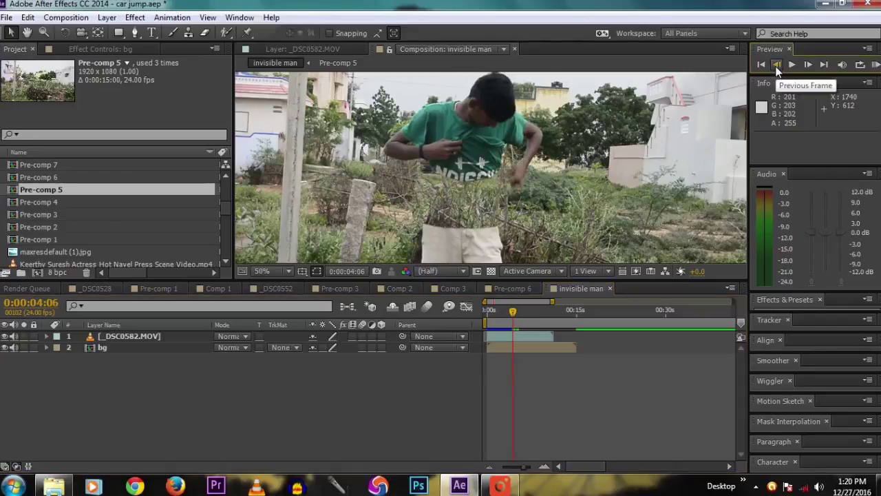
pyautogui.click(776, 64)
pyautogui.click(805, 64)
pyautogui.click(805, 64)
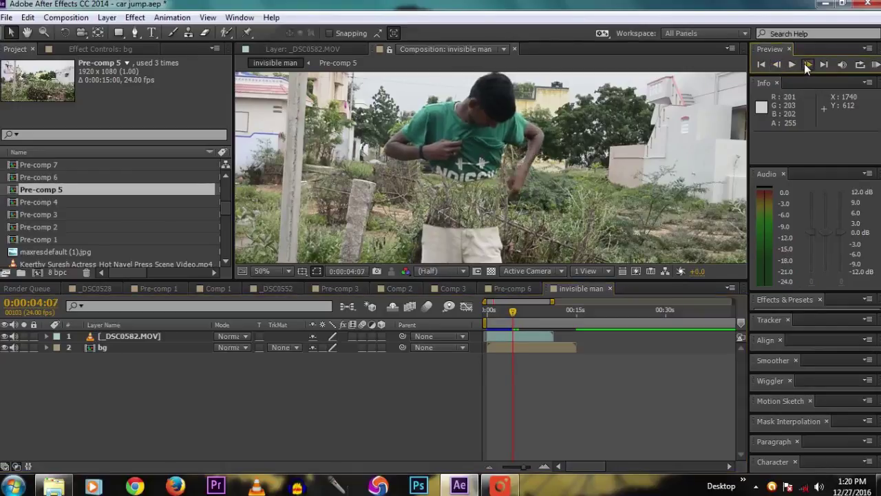
pyautogui.click(806, 64)
pyautogui.click(805, 64)
pyautogui.click(805, 64)
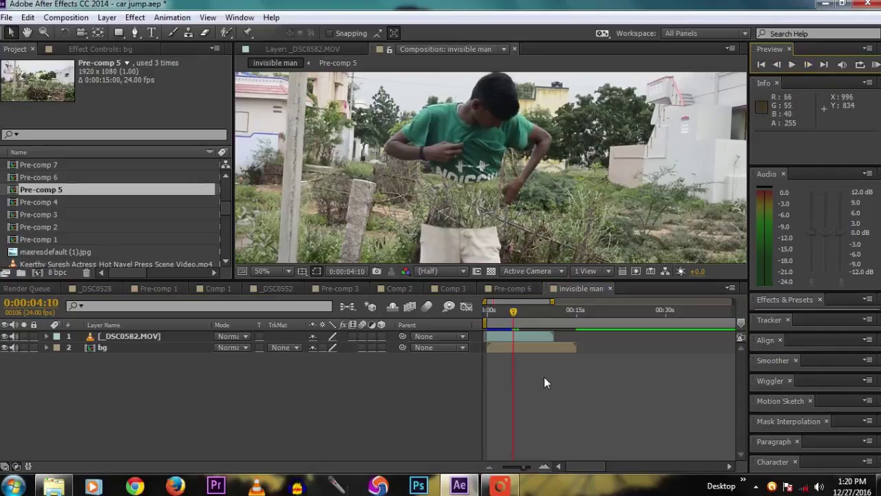
# Step: Duplicate the _DSC0582.MOV footage layer
pyautogui.click(526, 336)
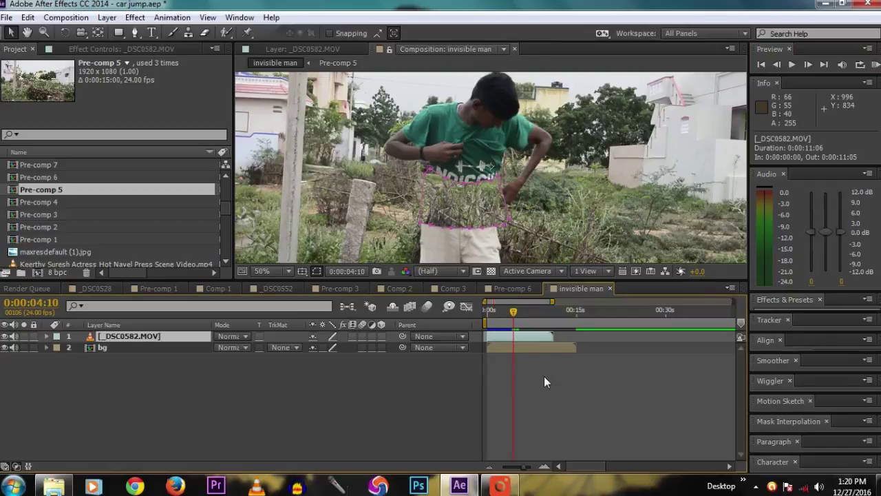
pyautogui.hotkey('ctrl', 'd')
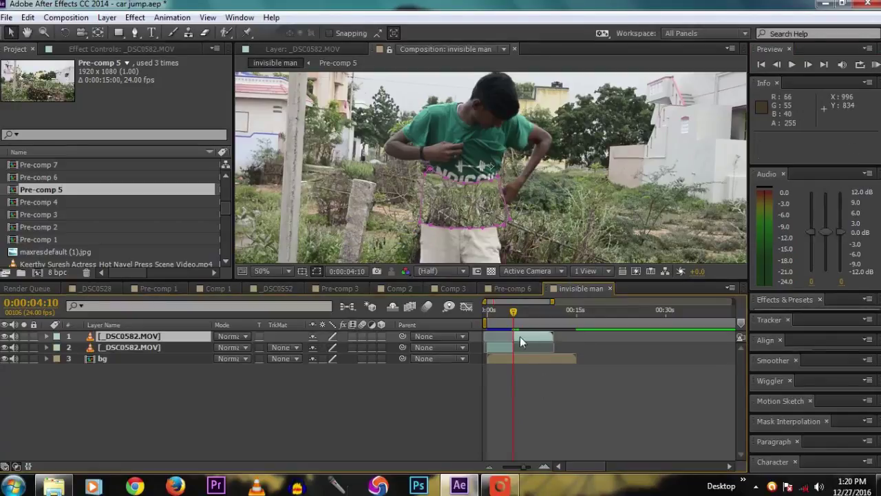
pyautogui.click(521, 336)
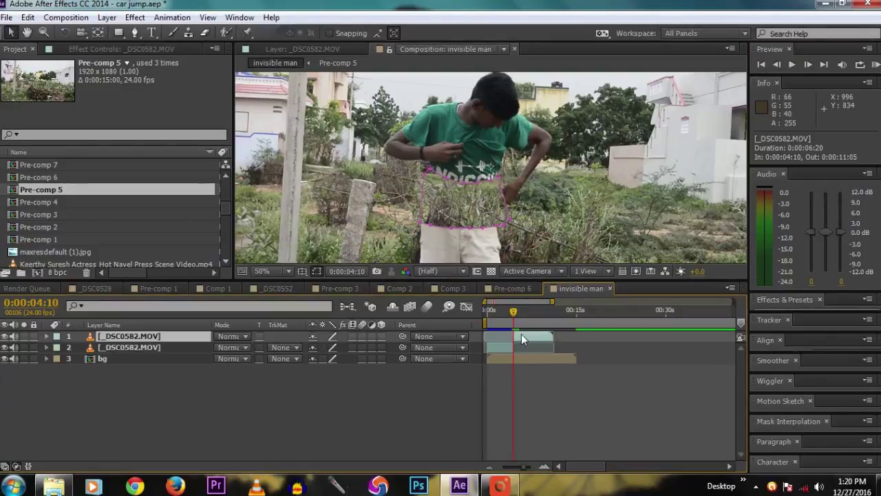
# Step: Change the top layer's Mask 1 mode from Subtract to None
pyautogui.click(46, 336)
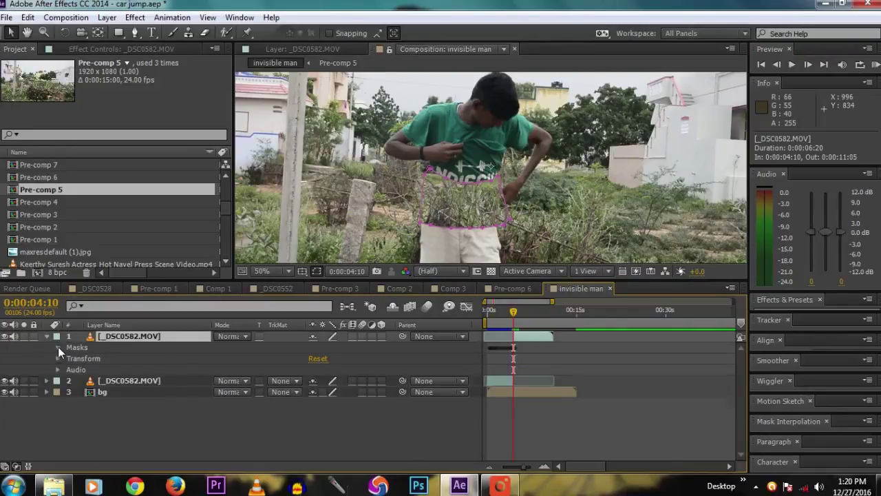
pyautogui.click(58, 347)
pyautogui.click(331, 359)
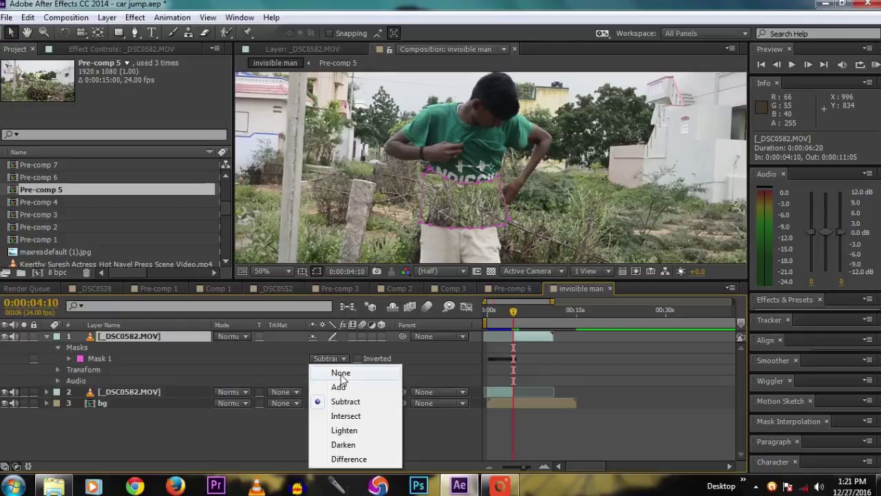
pyautogui.click(340, 370)
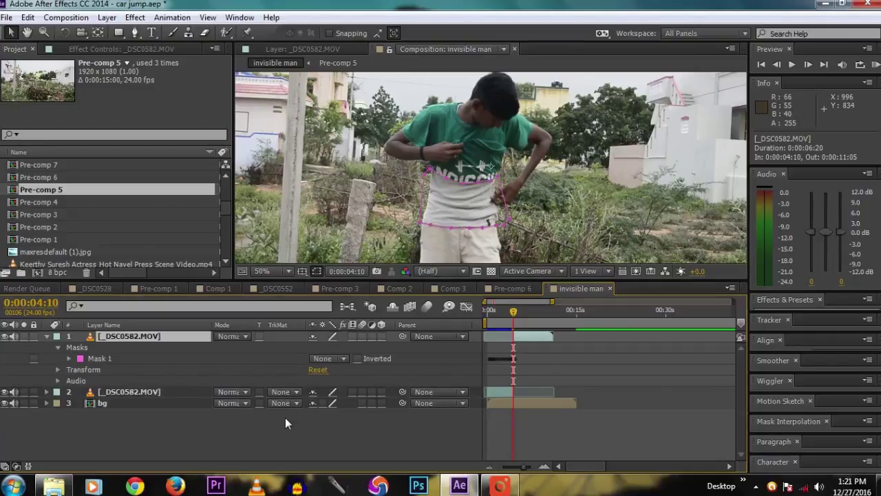
# Step: Undo the mask change and layer split, advance to 0:00:04:18, and preview the cut
pyautogui.hotkey('ctrl', 'z')
pyautogui.hotkey('ctrl', 'z')
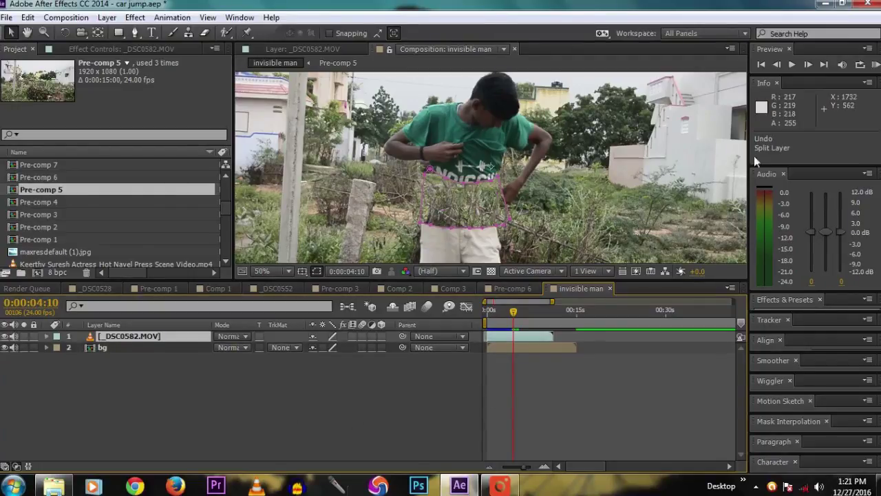
pyautogui.click(807, 64)
pyautogui.click(806, 64)
pyautogui.click(806, 64)
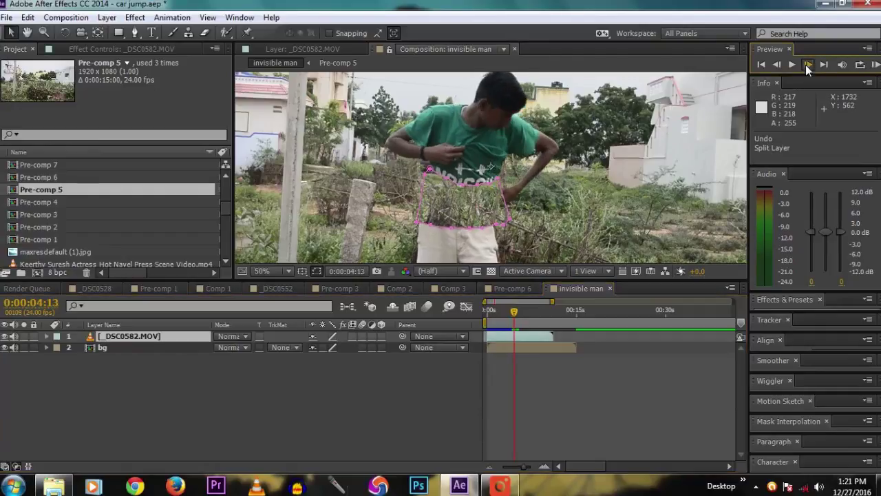
pyautogui.click(806, 64)
pyautogui.click(806, 64)
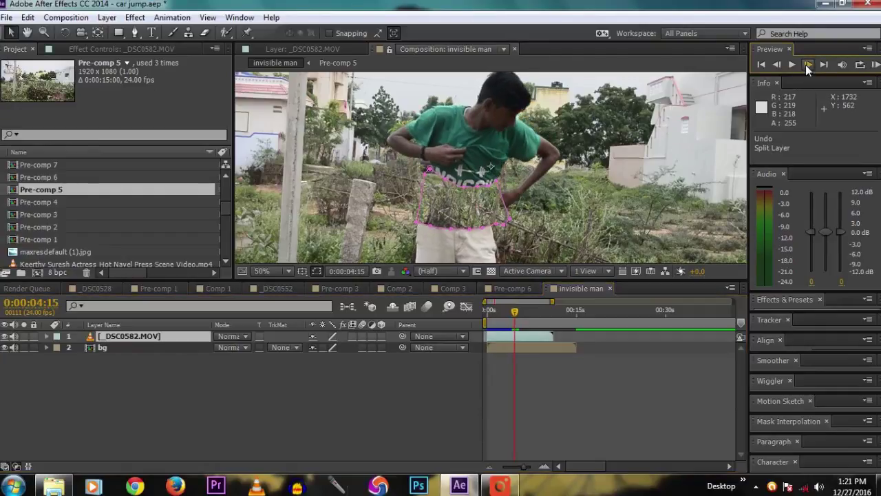
pyautogui.click(808, 64)
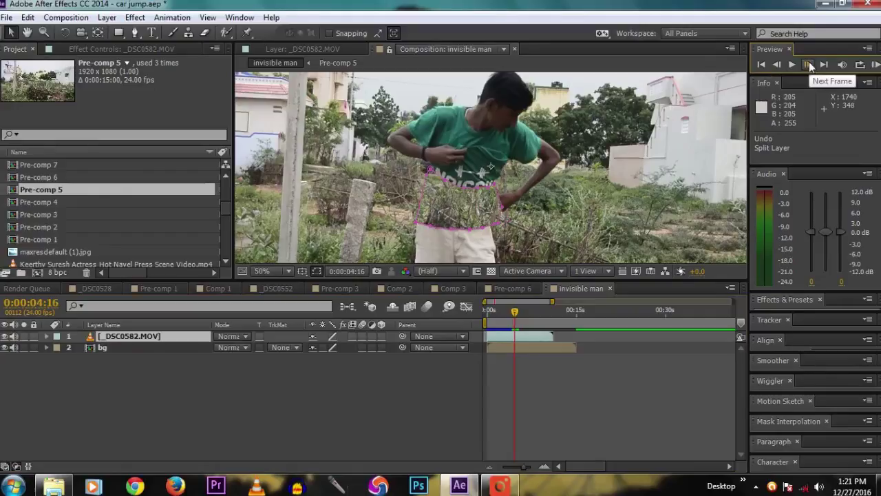
pyautogui.click(808, 64)
pyautogui.click(809, 64)
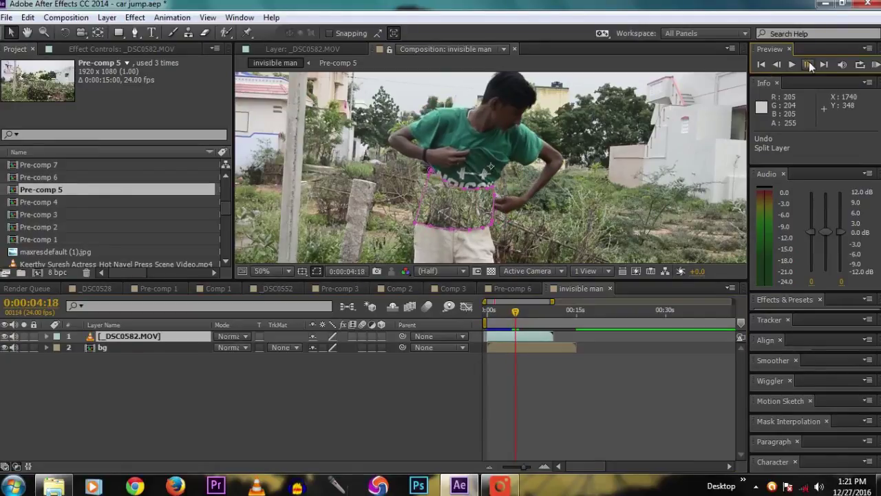
pyautogui.press('KP_0')
pyautogui.press('KP_0')
# Step: At 0:00:04:19, duplicate the clip layer and set the top copy's Mask 1 to None
pyautogui.click(808, 64)
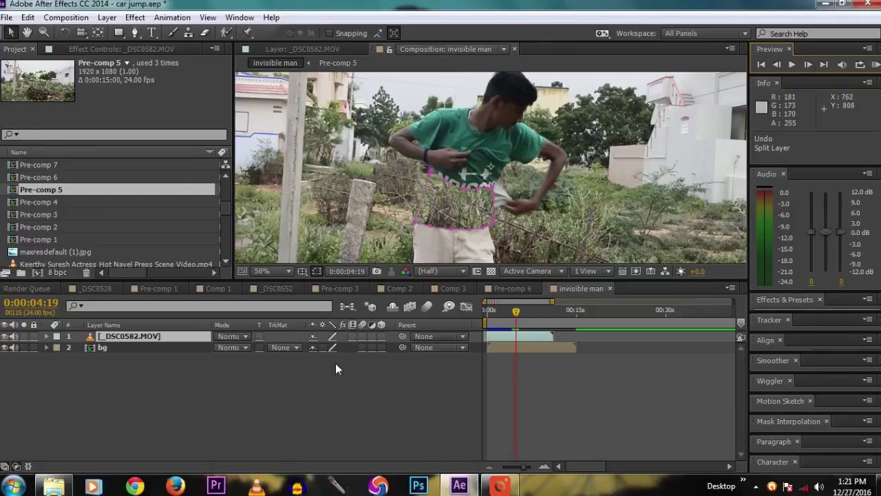
pyautogui.click(157, 336)
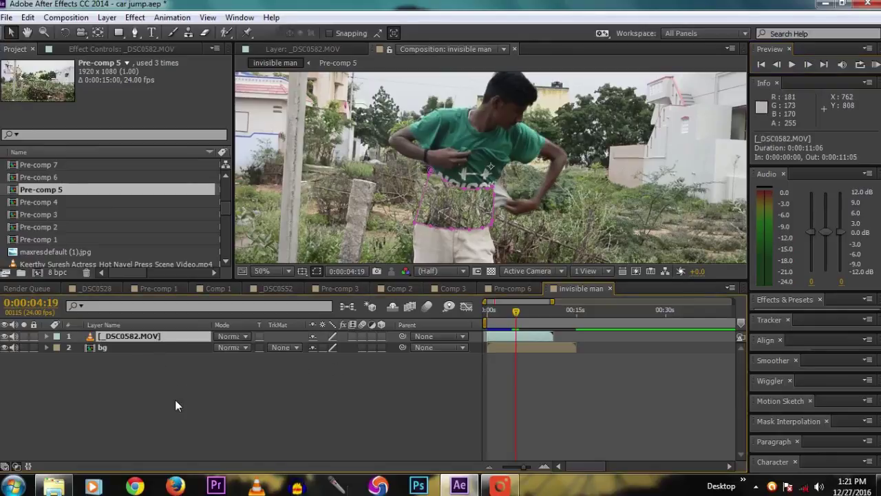
pyautogui.hotkey('ctrl', 'd')
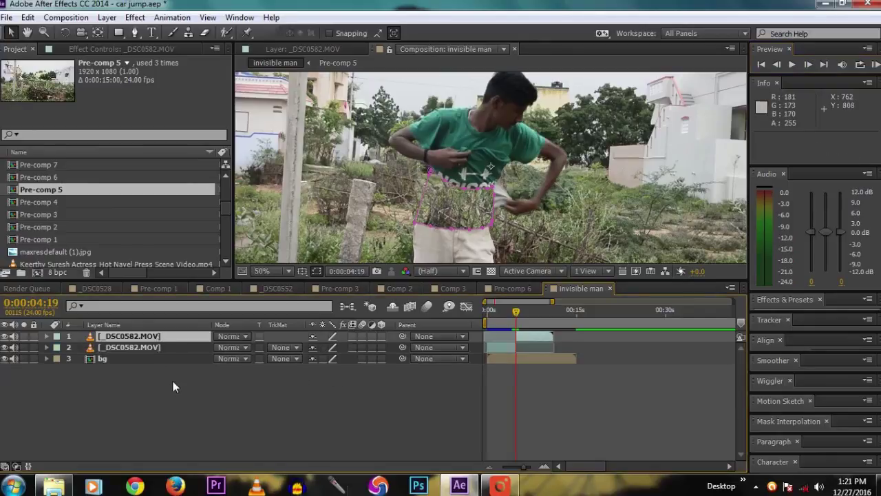
pyautogui.press('m')
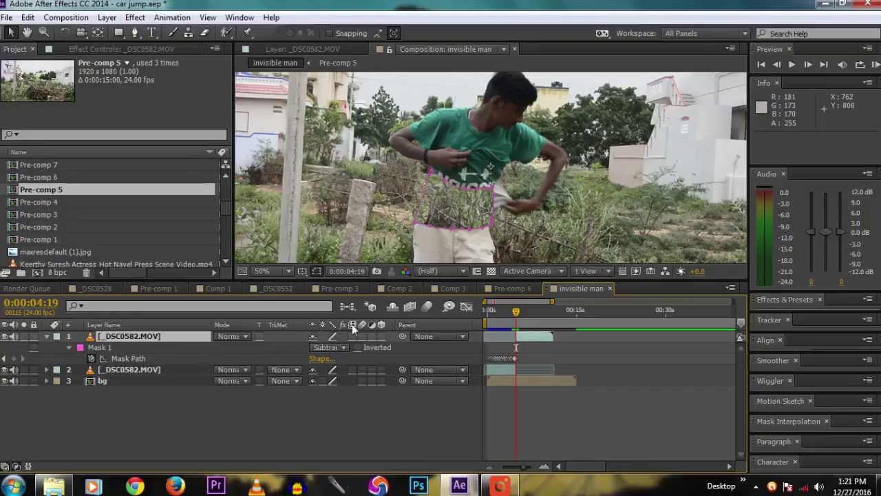
pyautogui.click(333, 349)
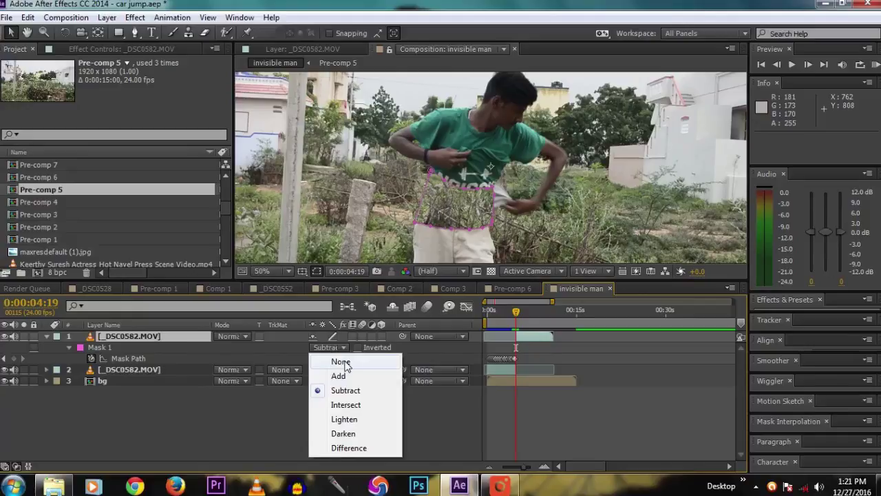
pyautogui.click(341, 362)
pyautogui.click(189, 436)
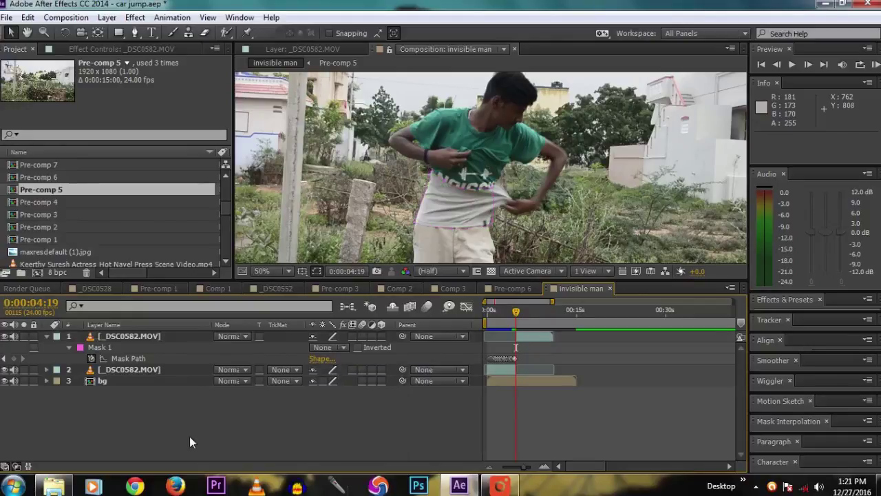
pyautogui.click(124, 382)
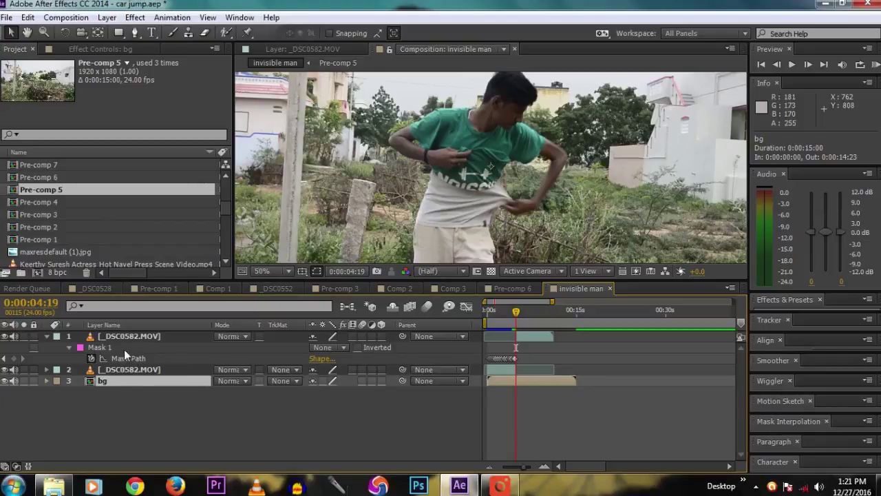
pyautogui.click(100, 347)
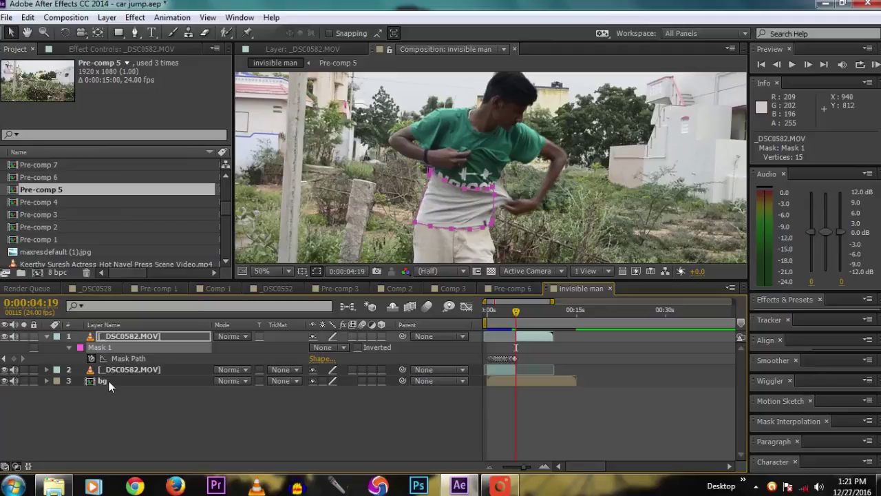
pyautogui.click(108, 381)
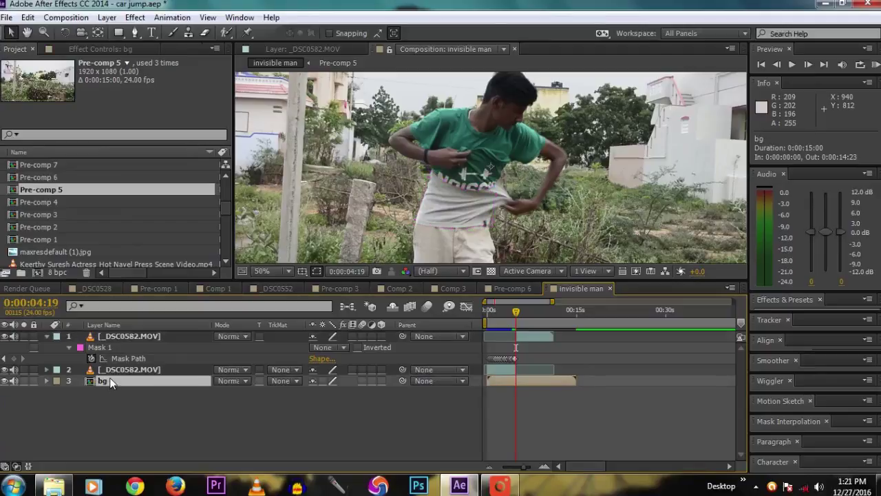
pyautogui.press('Return')
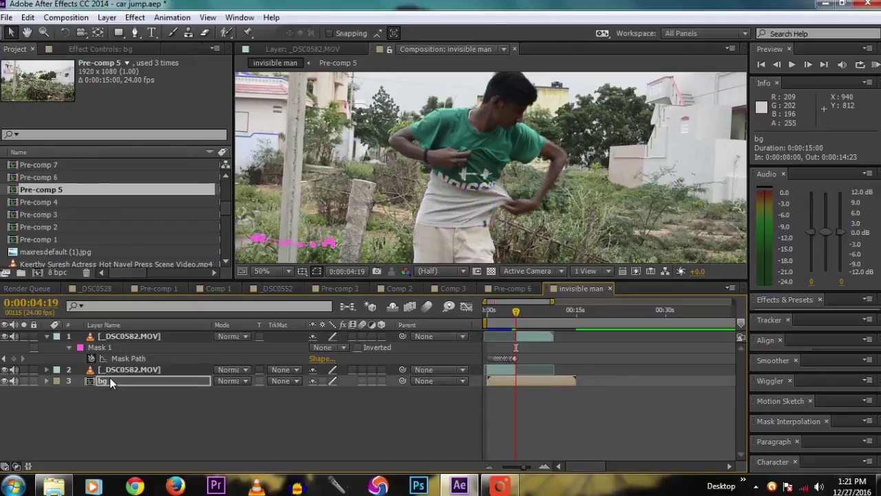
pyautogui.hotkey('ctrl', 'z')
pyautogui.moveTo(518, 314); pyautogui.dragTo(487, 314)
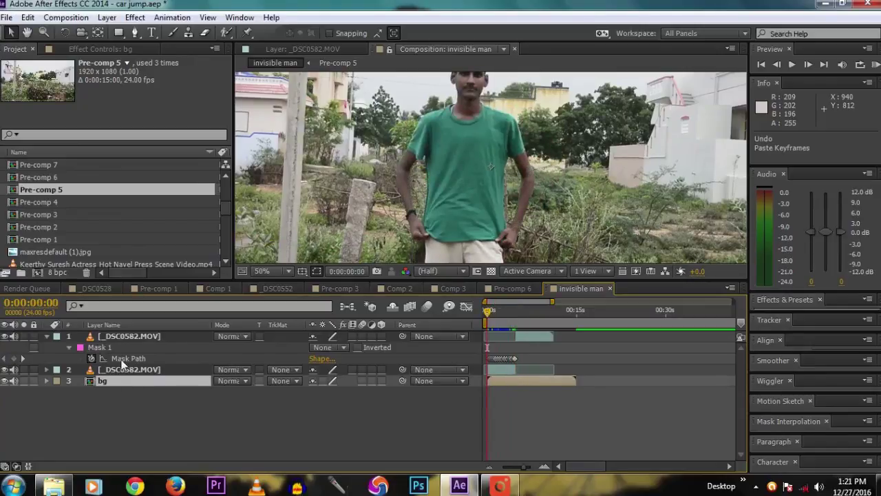
pyautogui.click(102, 349)
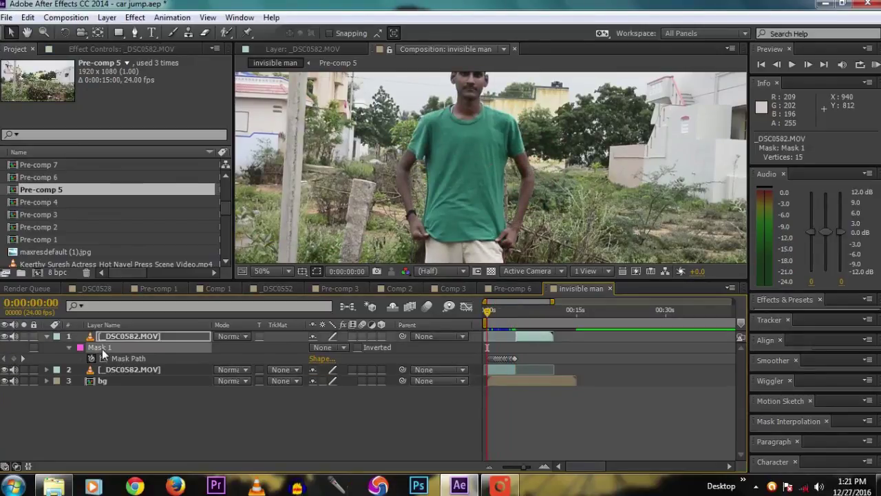
pyautogui.click(127, 383)
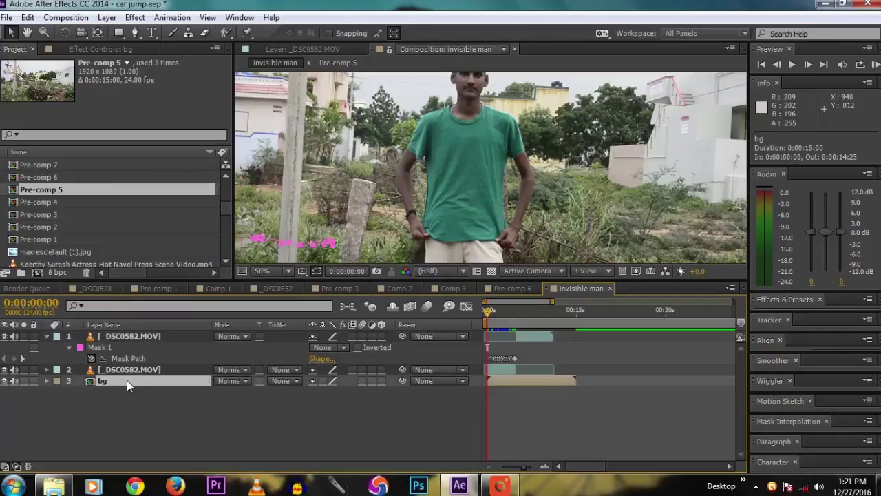
pyautogui.press('Return')
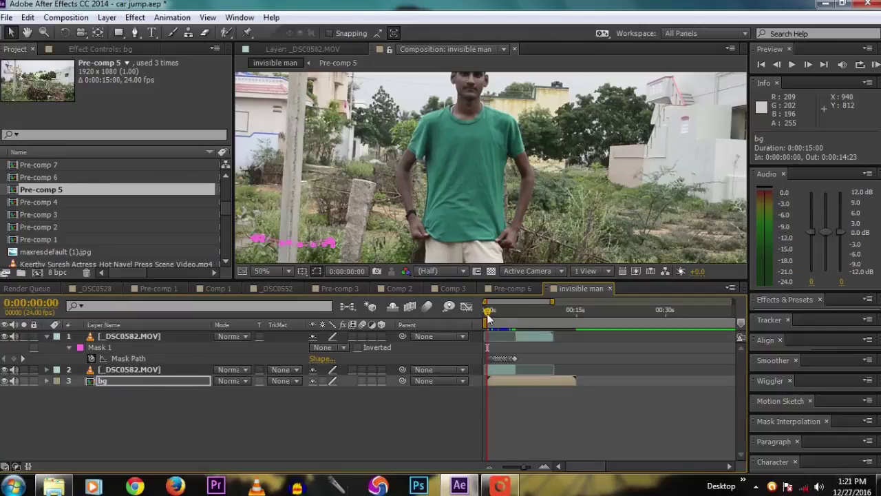
pyautogui.moveTo(488, 311); pyautogui.dragTo(517, 312)
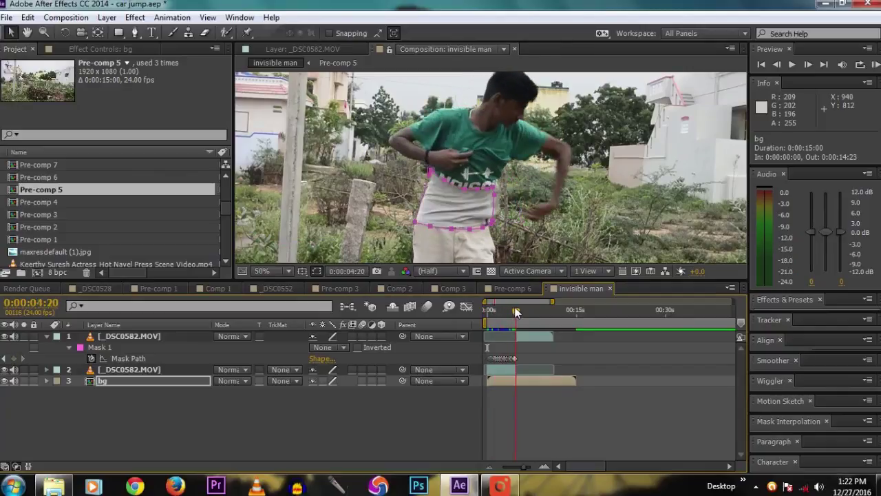
pyautogui.click(776, 63)
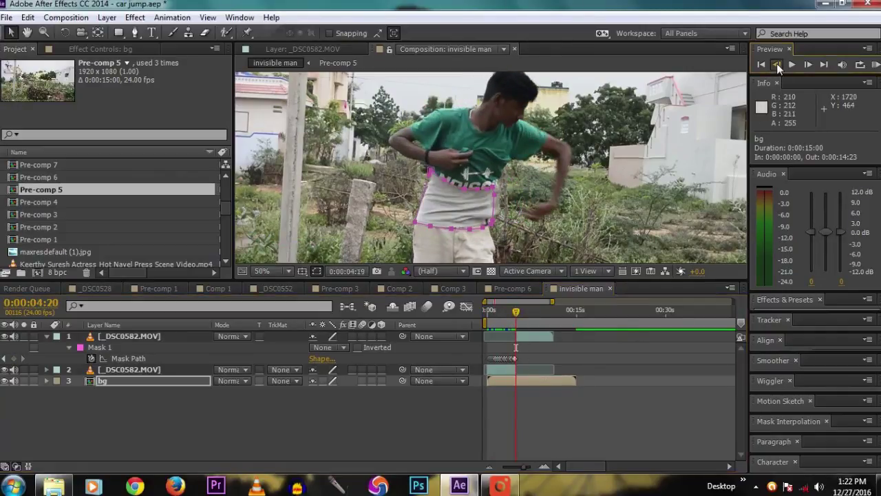
pyautogui.click(777, 63)
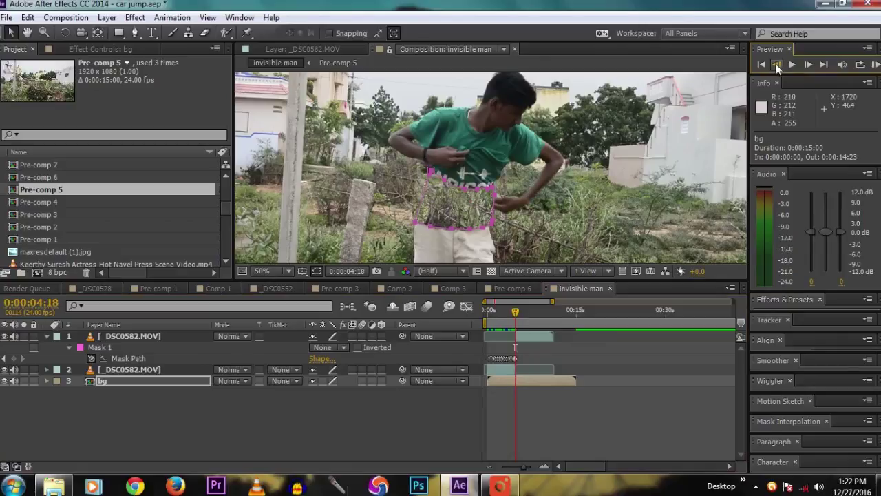
pyautogui.click(528, 383)
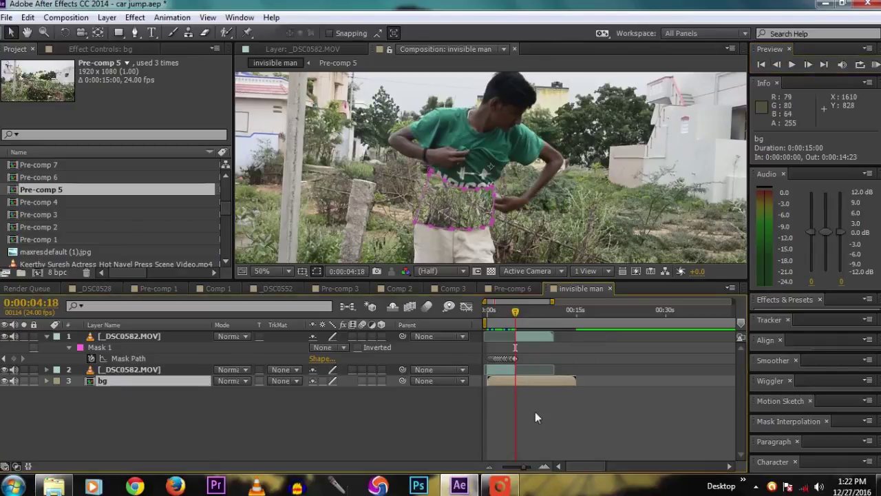
# Step: Paste Mask 1 with its Mask Path keyframes onto the bg layer
pyautogui.hotkey('ctrl', 'v')
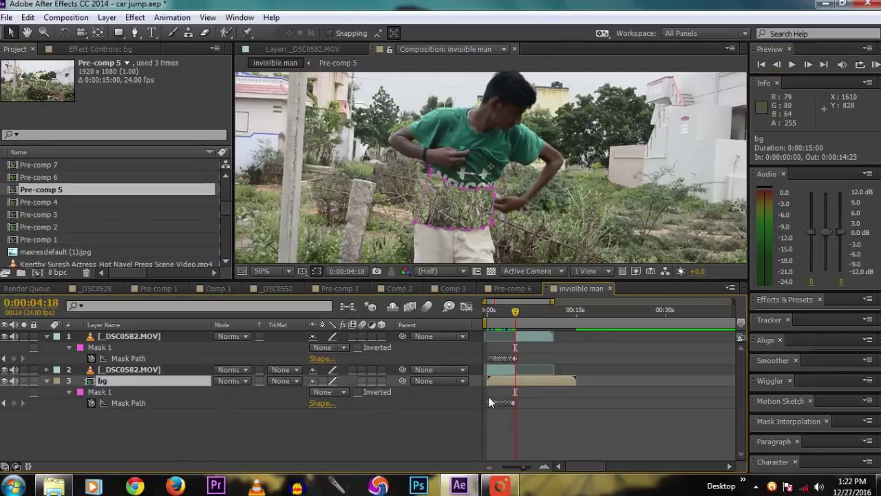
pyautogui.click(91, 402)
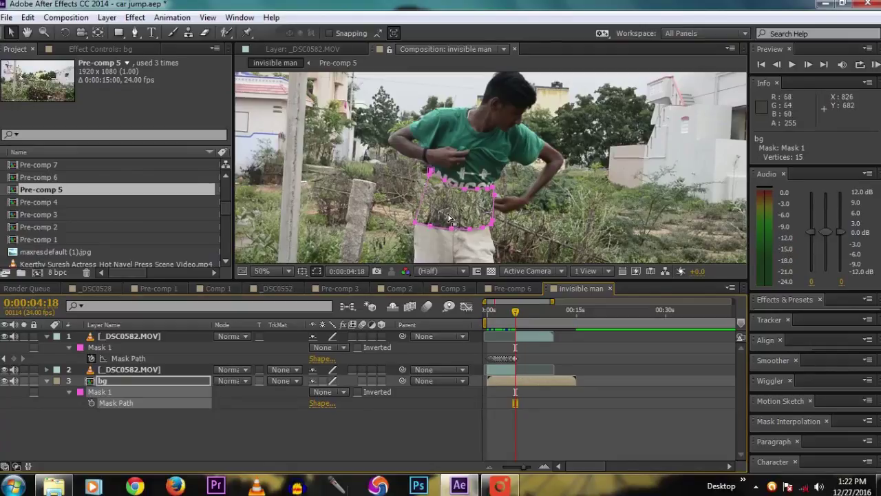
pyautogui.click(120, 380)
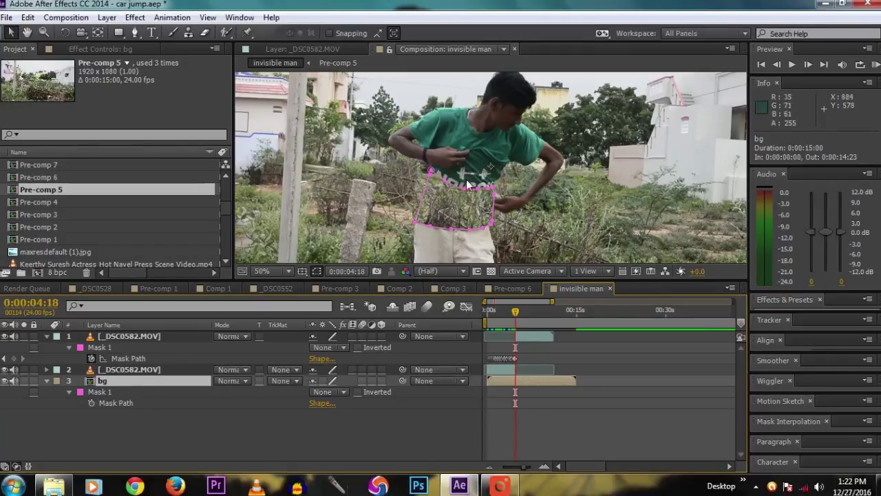
# Step: Shift bg's anchor point with the Pan Behind tool and show only its Position property
pyautogui.click(97, 32)
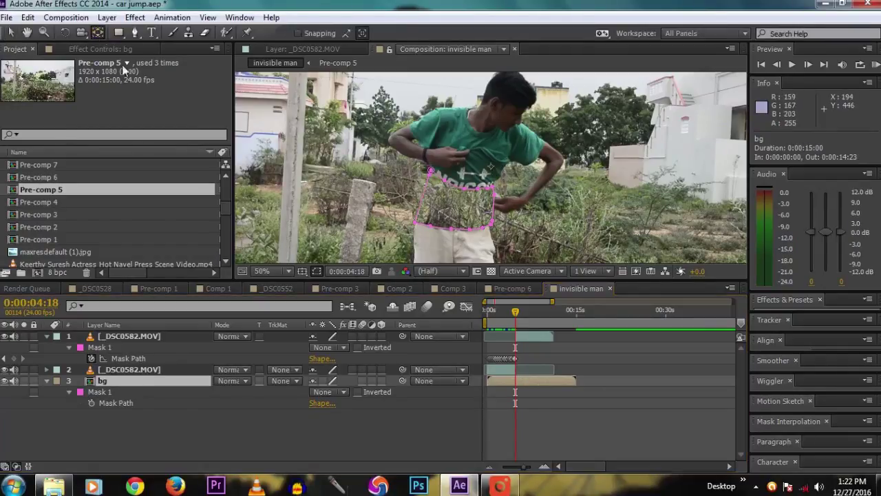
pyautogui.moveTo(486, 201)
pyautogui.mouseDown()
pyautogui.moveTo(467, 198)
pyautogui.moveTo(462, 207)
pyautogui.moveTo(493, 206)
pyautogui.mouseUp()
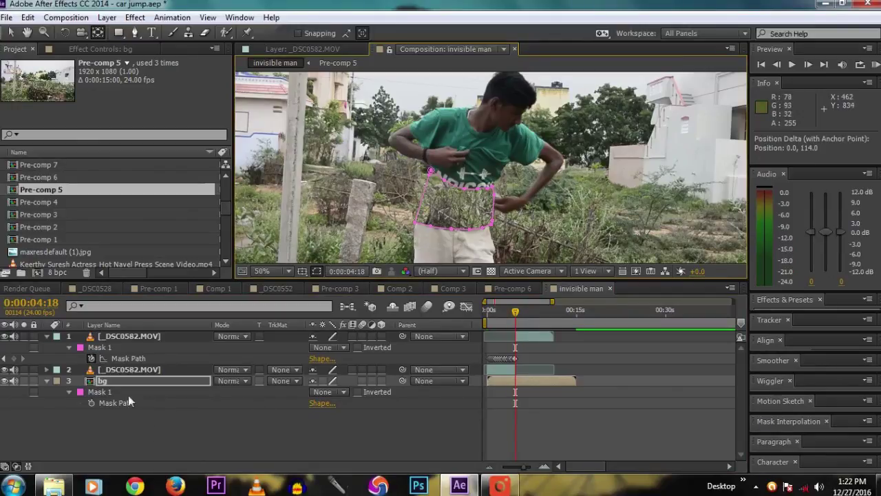
pyautogui.click(138, 380)
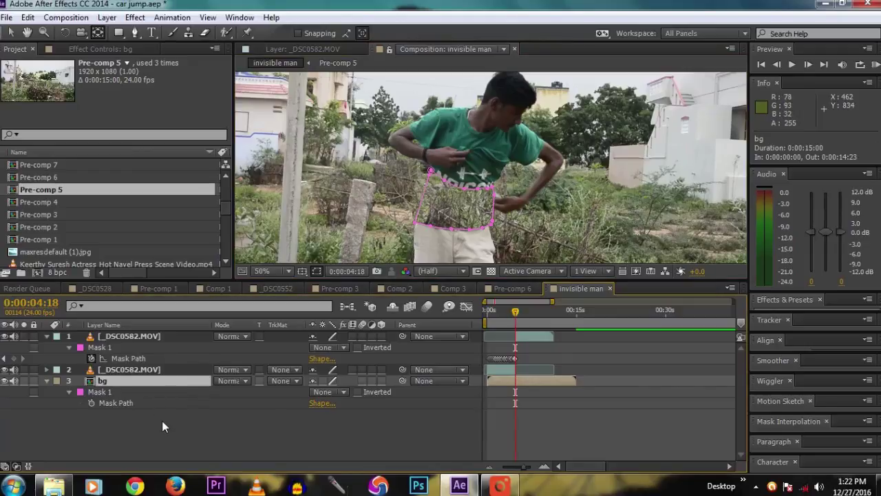
pyautogui.press('p')
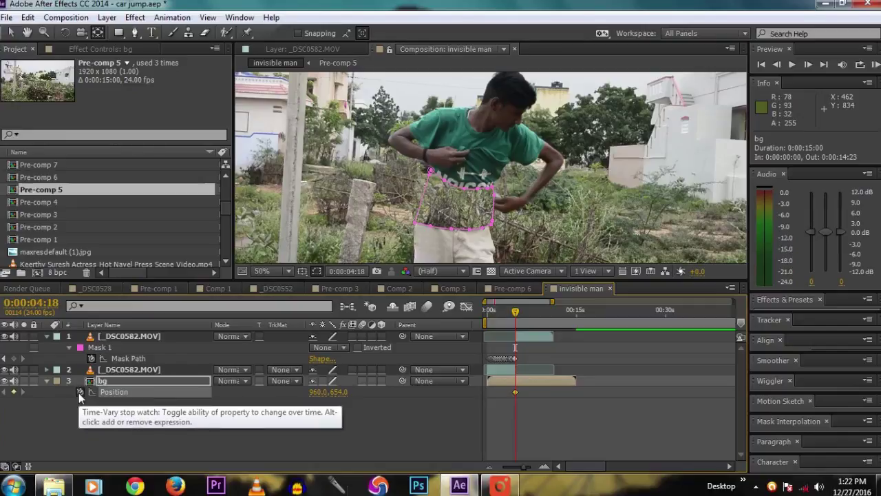
# Step: Keyframe bg's Position at 0:00:04:18, step one frame, and drag bg to the top of the stack
pyautogui.click(79, 392)
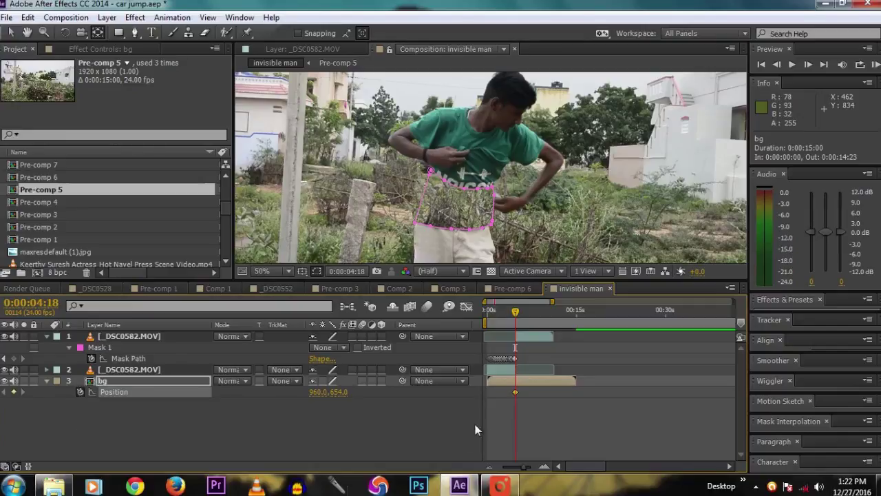
pyautogui.click(804, 64)
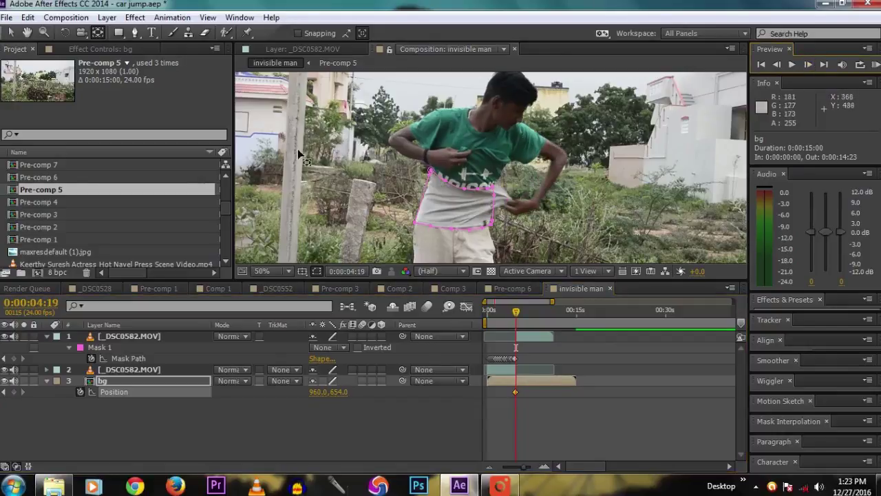
pyautogui.press('v')
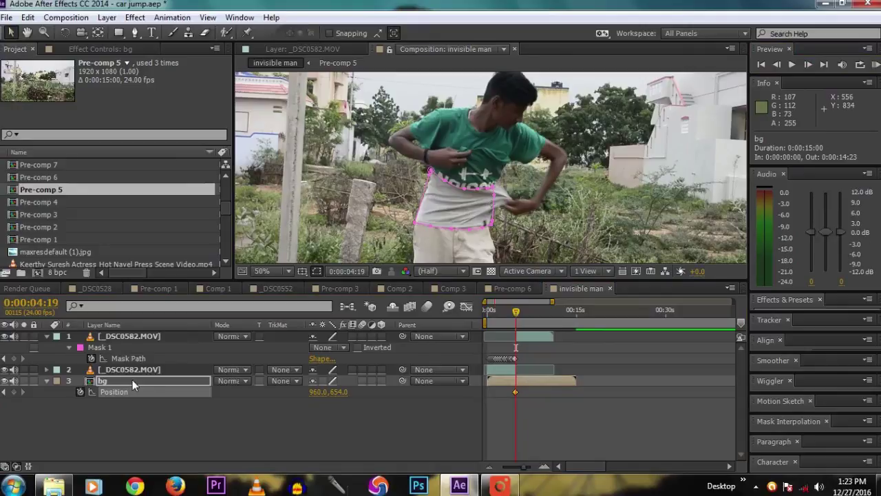
pyautogui.press('Return')
pyautogui.moveTo(132, 379); pyautogui.dragTo(141, 333)
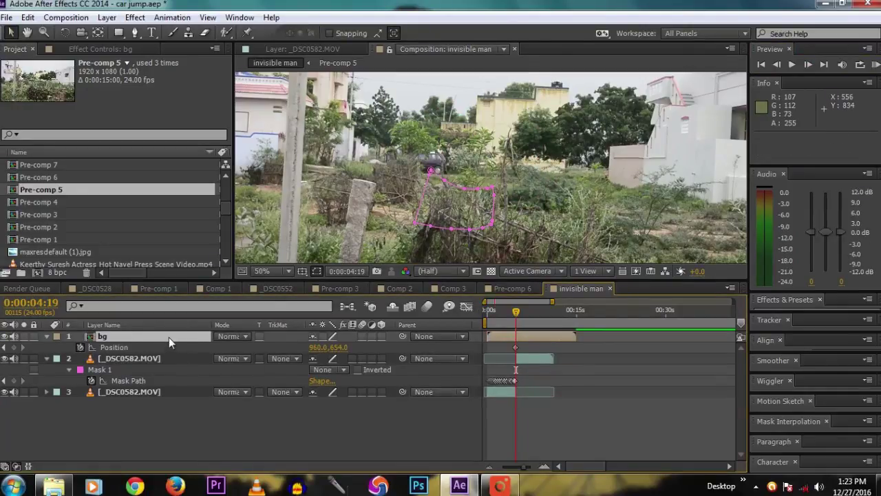
# Step: Set bg's Mask 1 to Add and nudge the patch right to 1002.0, 648.0 over the waist
pyautogui.click(169, 337)
pyautogui.hotkey('ctrl', 'v')
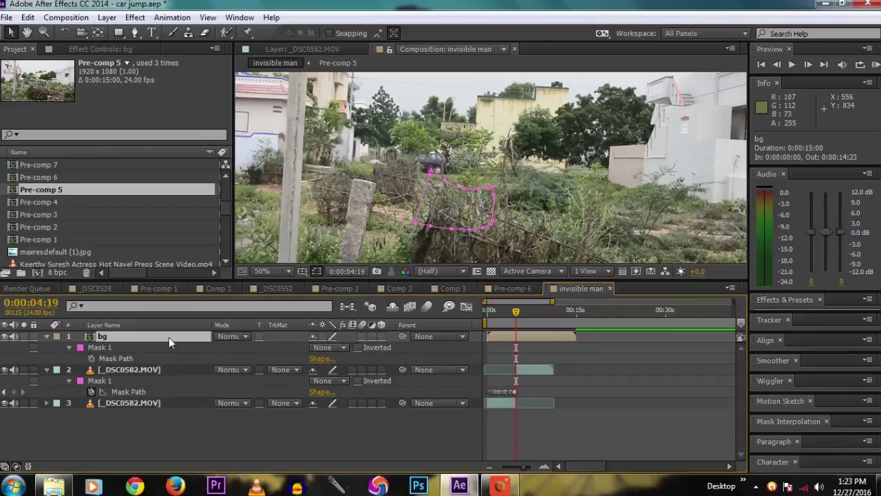
pyautogui.click(318, 350)
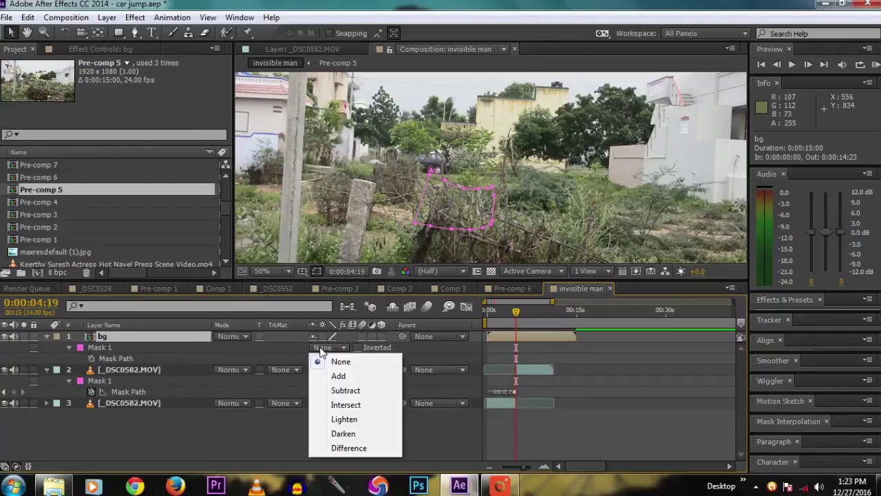
pyautogui.click(330, 378)
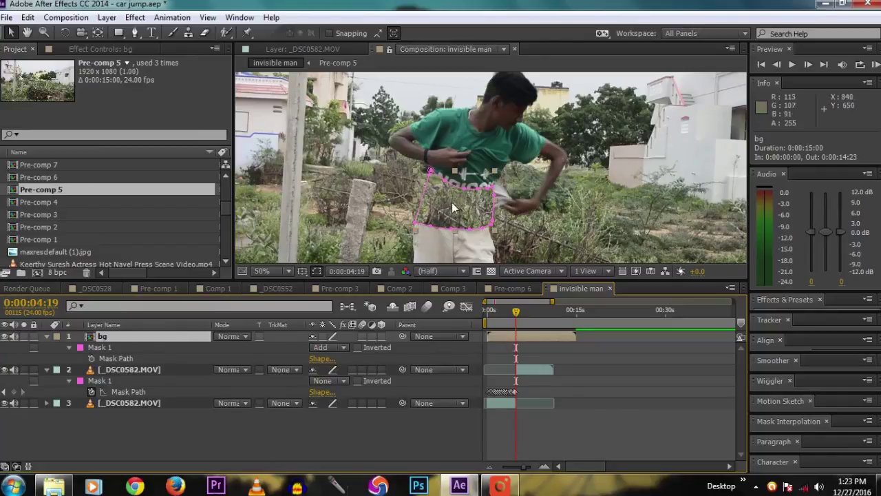
pyautogui.moveTo(447, 201); pyautogui.dragTo(461, 203)
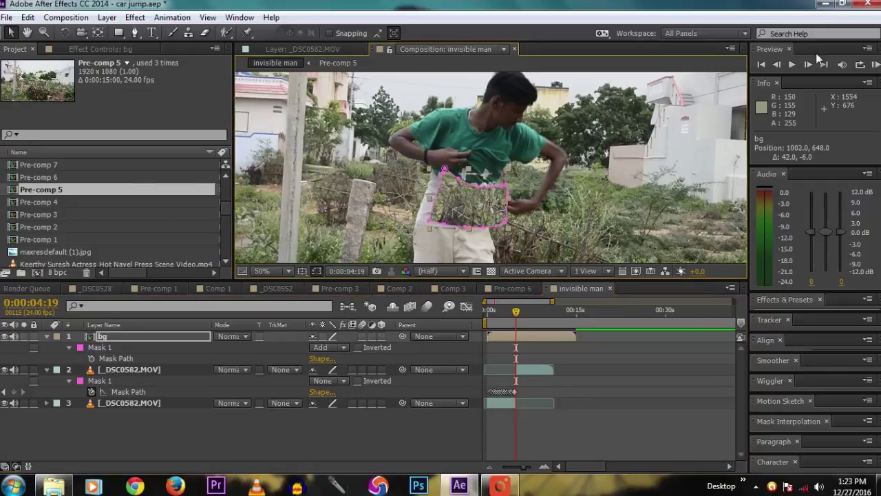
# Step: Keyframe the bg patch frame by frame, flying it right and up to 2188.0, 484.0 by 0:00:05:02
pyautogui.click(809, 64)
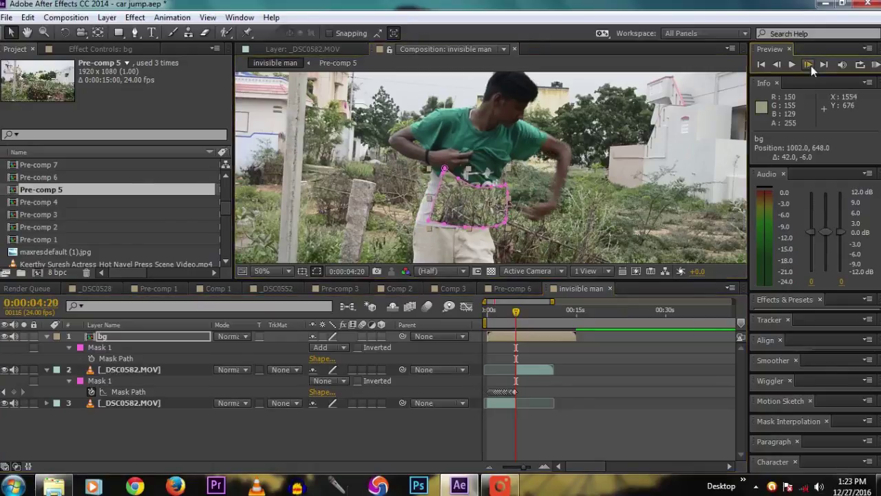
pyautogui.moveTo(529, 218); pyautogui.dragTo(553, 226)
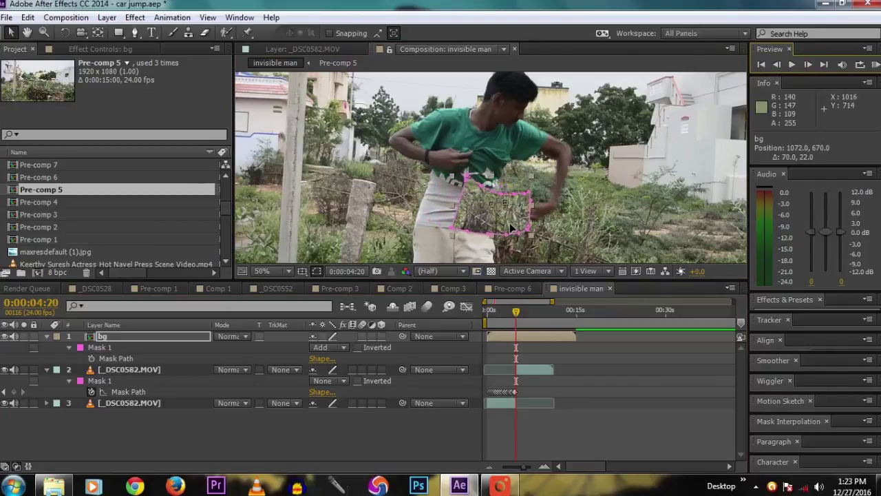
pyautogui.click(809, 64)
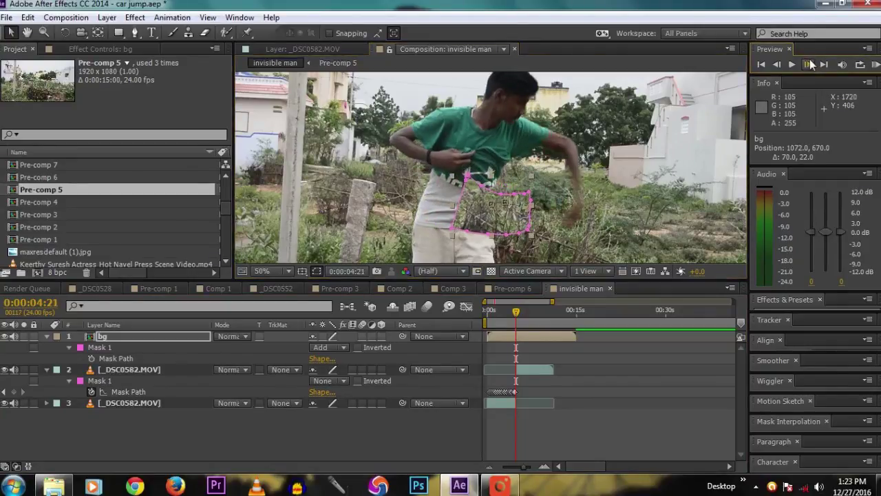
pyautogui.moveTo(490, 236); pyautogui.dragTo(527, 243)
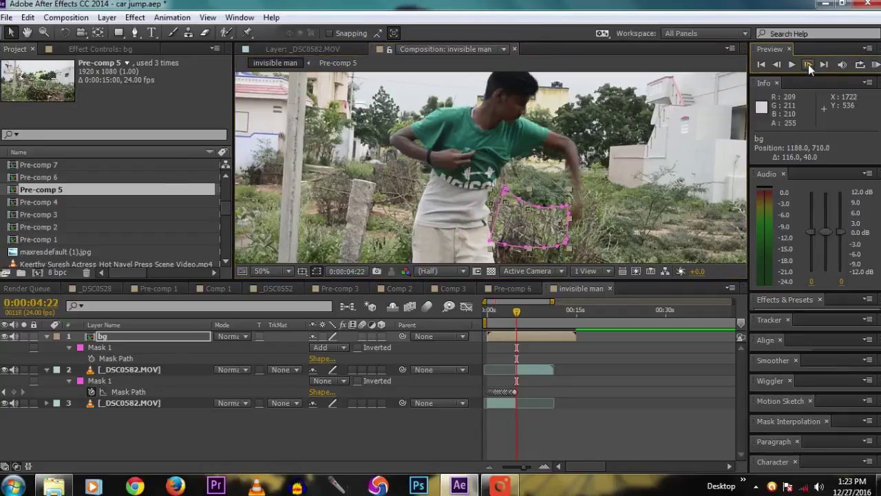
pyautogui.click(808, 64)
pyautogui.moveTo(533, 228); pyautogui.dragTo(630, 219)
pyautogui.click(808, 64)
pyautogui.click(808, 64)
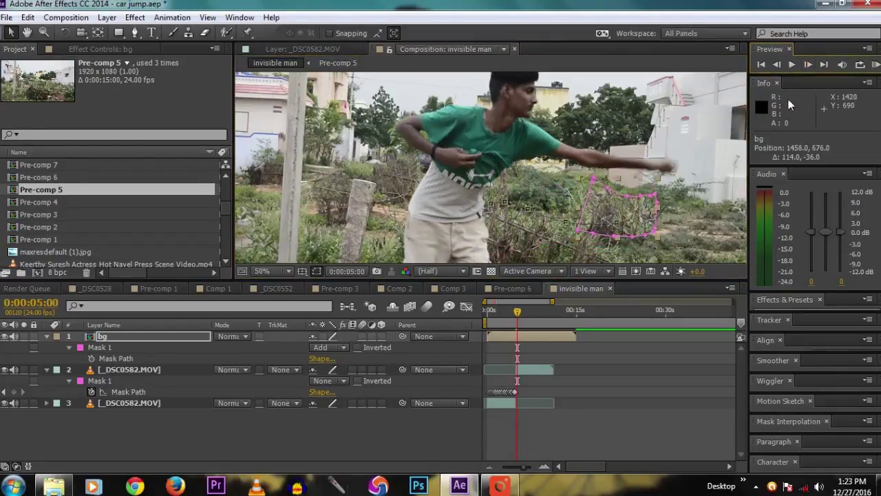
pyautogui.moveTo(619, 218); pyautogui.dragTo(689, 181)
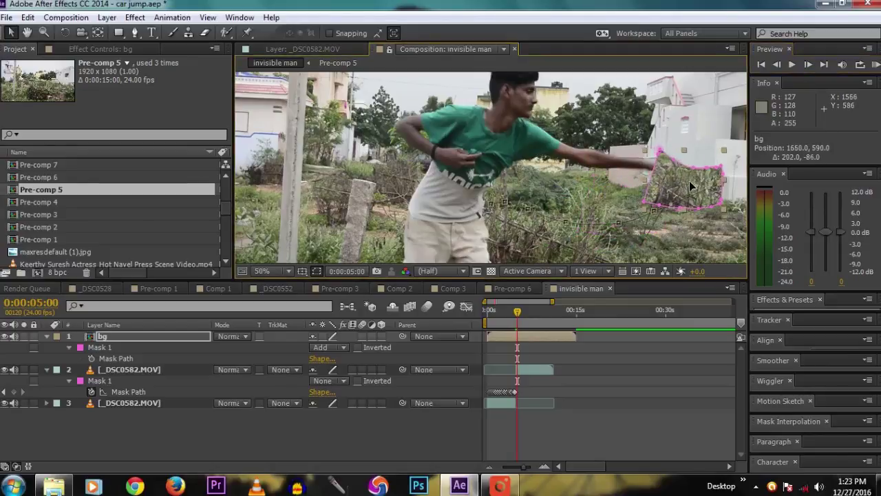
pyautogui.click(807, 64)
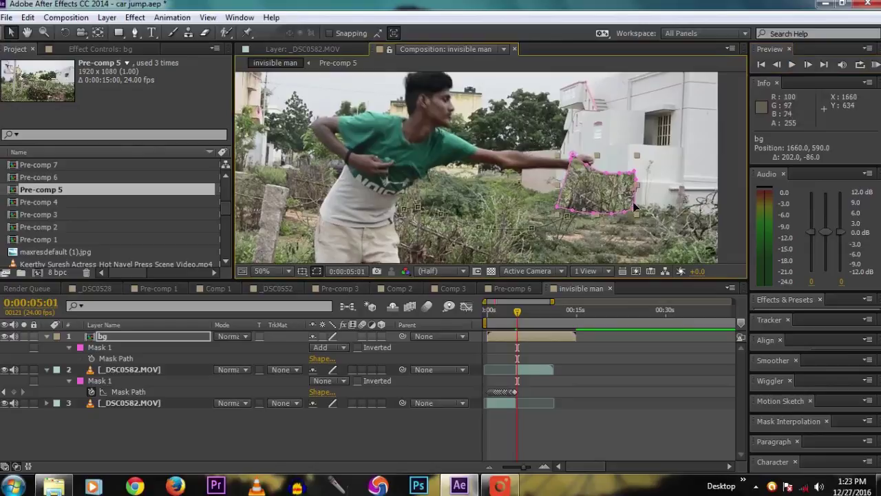
pyautogui.moveTo(590, 191); pyautogui.dragTo(739, 154)
pyautogui.click(807, 65)
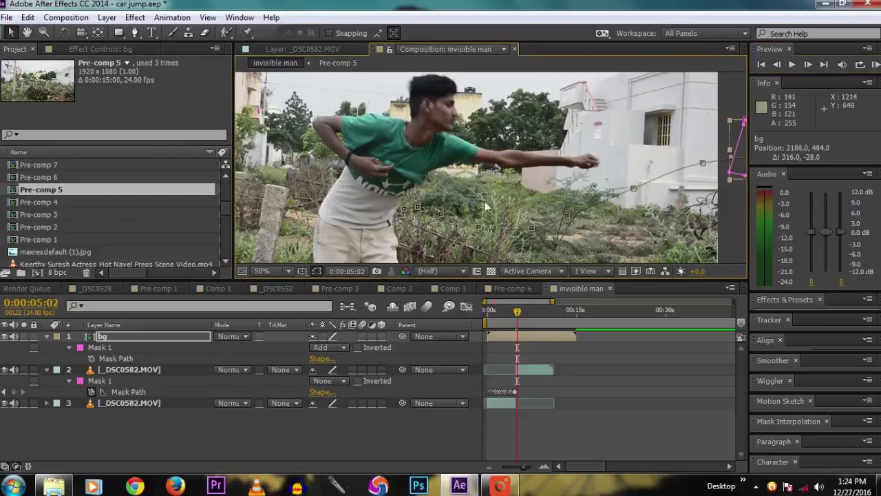
# Step: Add Pre-comp 5 as a layer and expand the bg layer's transform properties at 0:00:04:23
pyautogui.moveTo(517, 312); pyautogui.dragTo(512, 313)
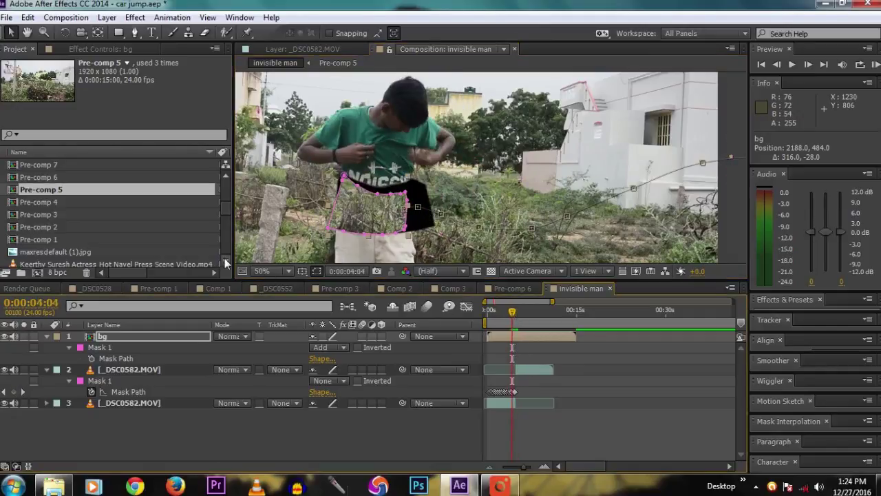
pyautogui.moveTo(28, 192); pyautogui.dragTo(67, 417)
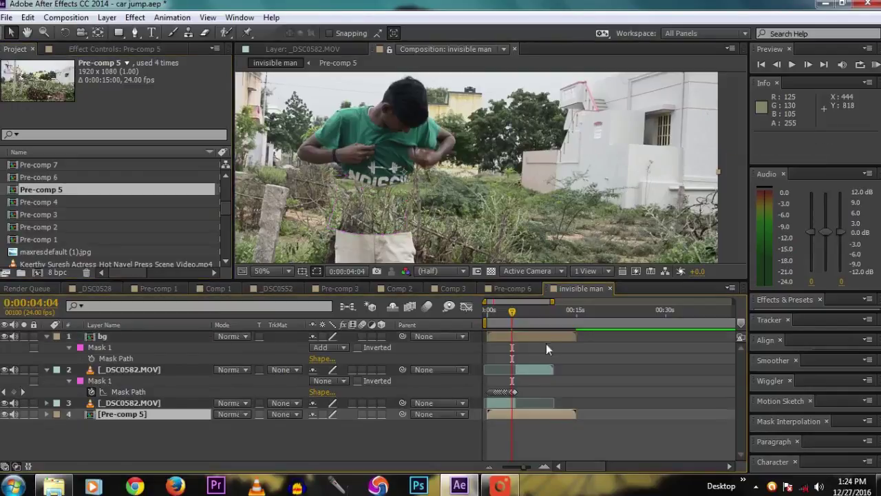
pyautogui.moveTo(512, 314); pyautogui.dragTo(516, 314)
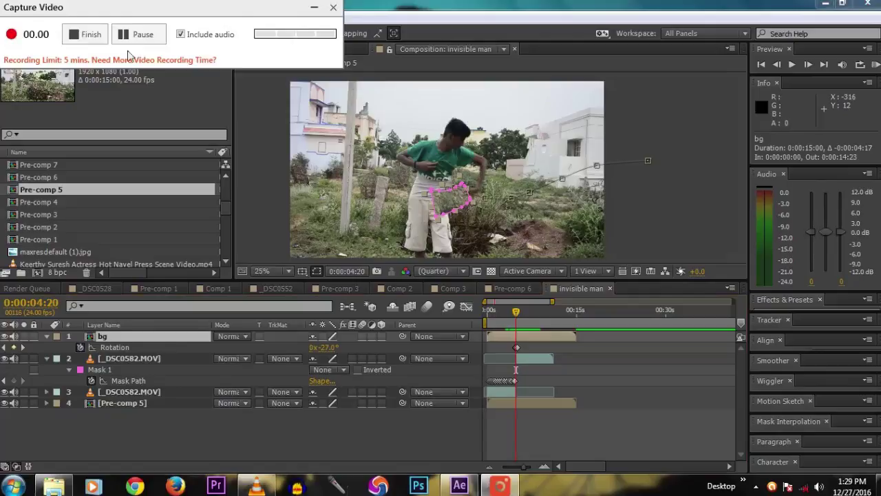
pyautogui.click(311, 9)
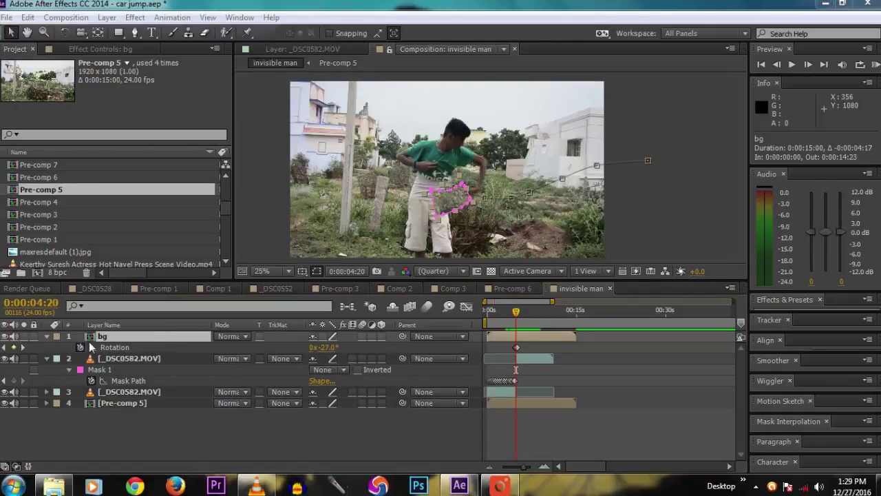
pyautogui.click(46, 335)
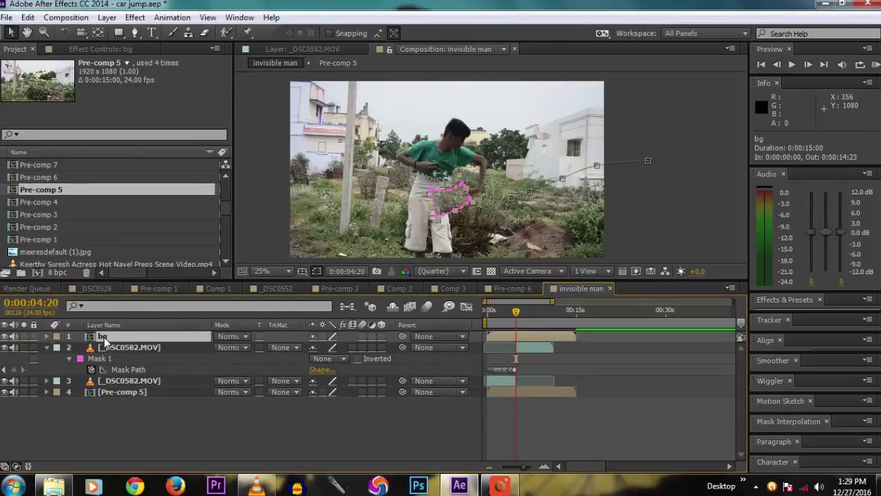
pyautogui.press('Return')
pyautogui.click(48, 336)
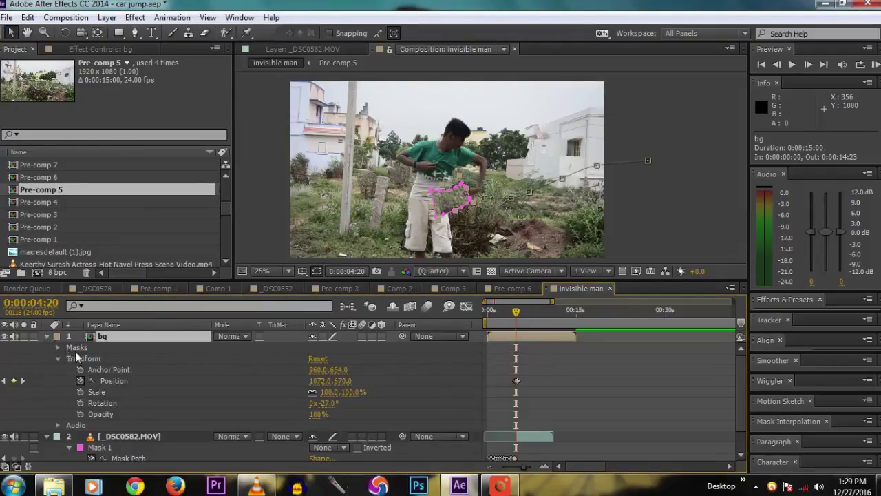
# Step: Keyframe the bg patch's Rotation frame by frame: -45°, -81°, -123°, -155°, then -201°
pyautogui.click(81, 404)
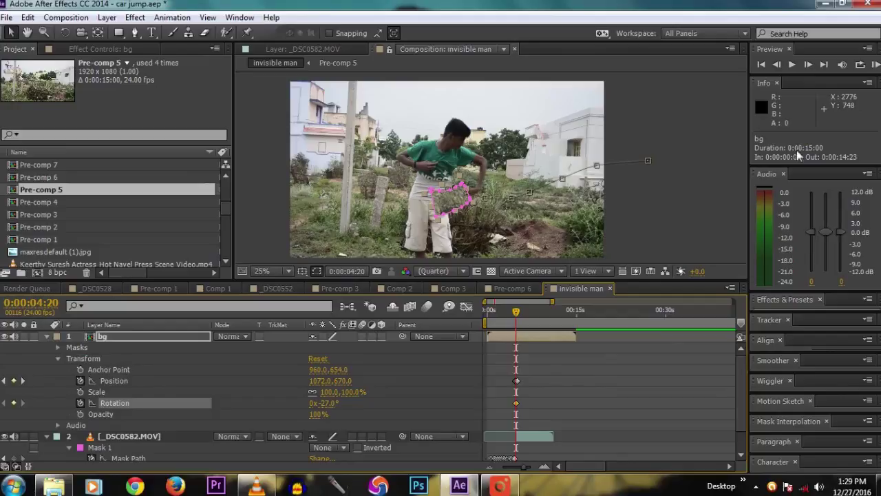
pyautogui.click(808, 65)
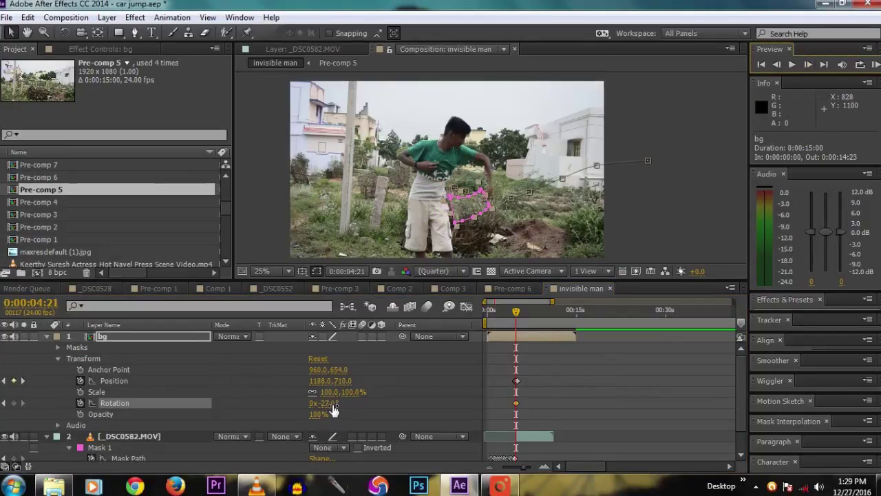
pyautogui.moveTo(333, 409); pyautogui.dragTo(320, 409)
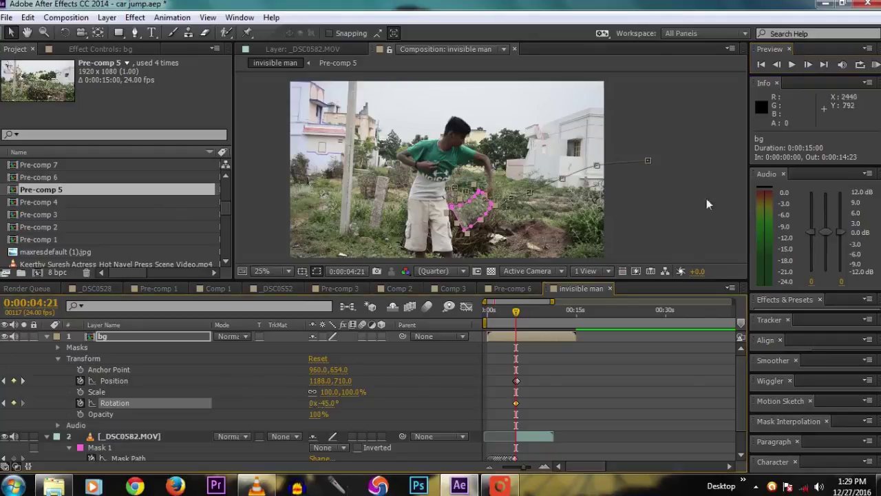
pyautogui.click(807, 64)
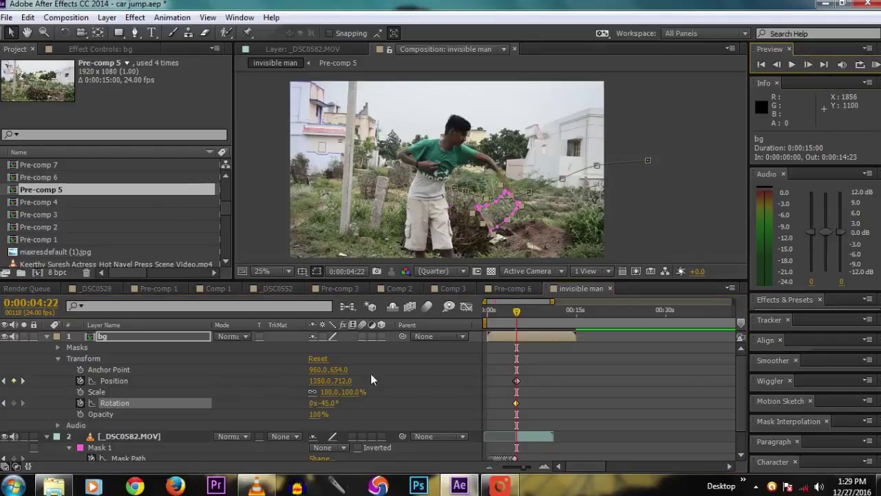
pyautogui.moveTo(336, 404); pyautogui.dragTo(307, 402)
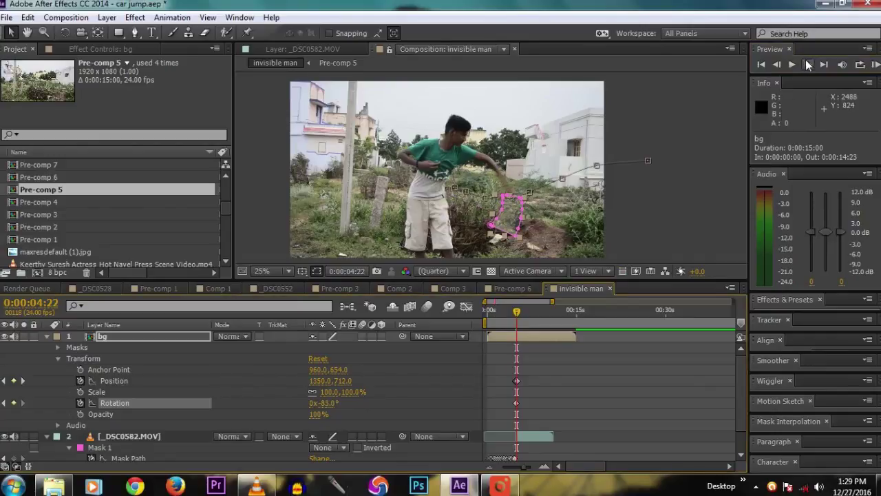
pyautogui.click(808, 64)
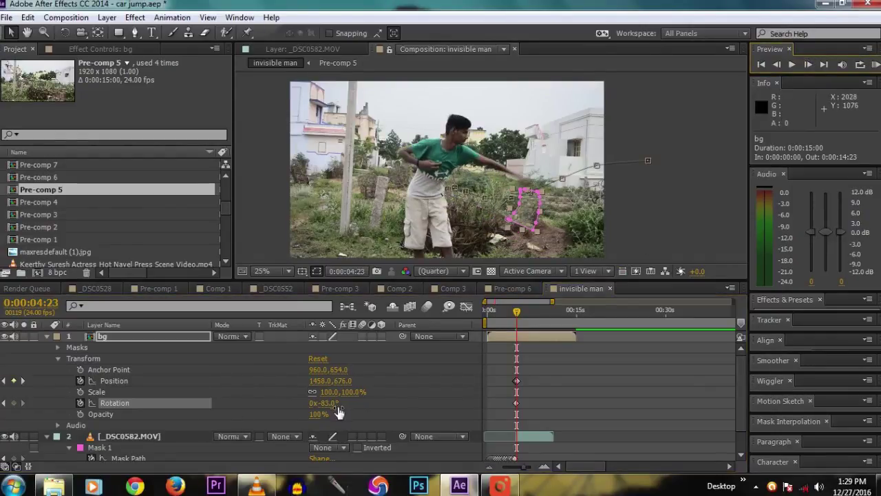
pyautogui.moveTo(336, 403); pyautogui.dragTo(310, 404)
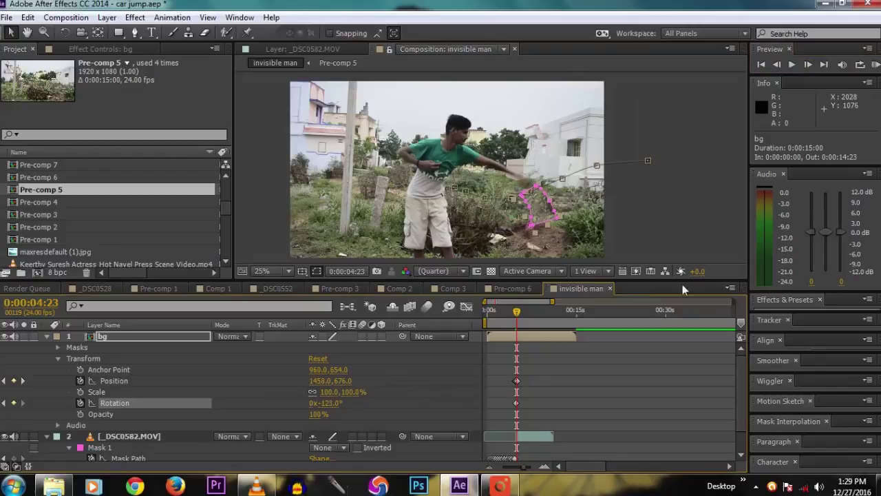
pyautogui.click(810, 64)
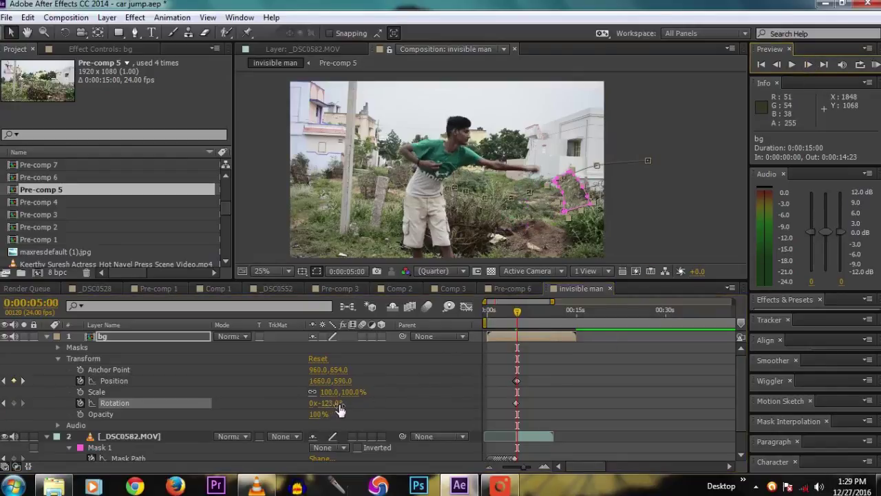
pyautogui.moveTo(338, 403); pyautogui.dragTo(316, 403)
pyautogui.click(808, 64)
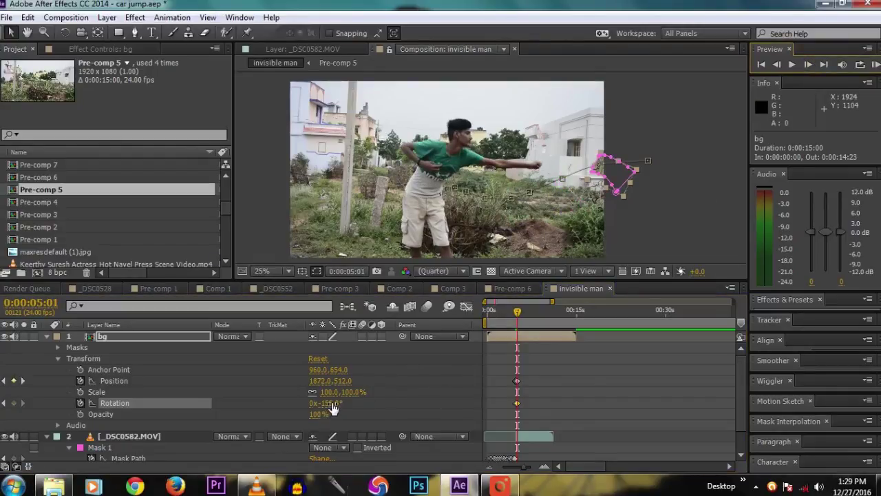
pyautogui.moveTo(334, 404); pyautogui.dragTo(301, 406)
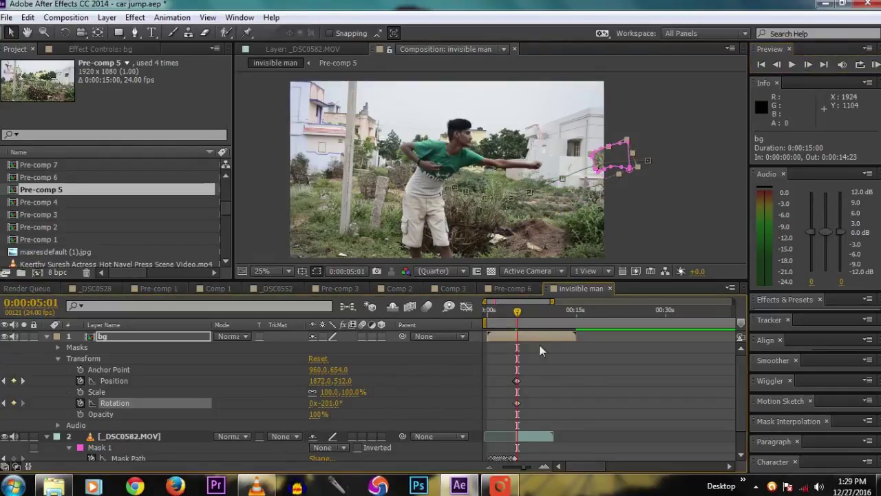
# Step: Preview the throw from 0:00:03:20, then select the bg layer at 0:00:04:17
pyautogui.moveTo(517, 312); pyautogui.dragTo(510, 311)
pyautogui.press('space')
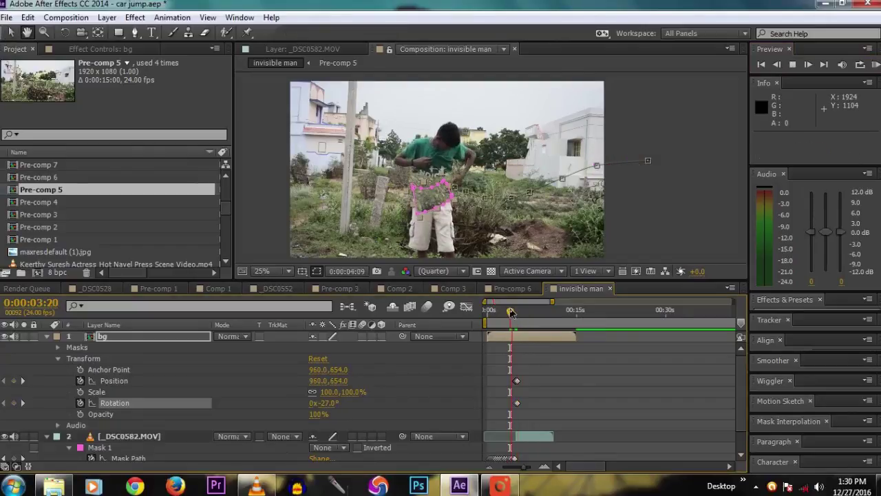
pyautogui.press('space')
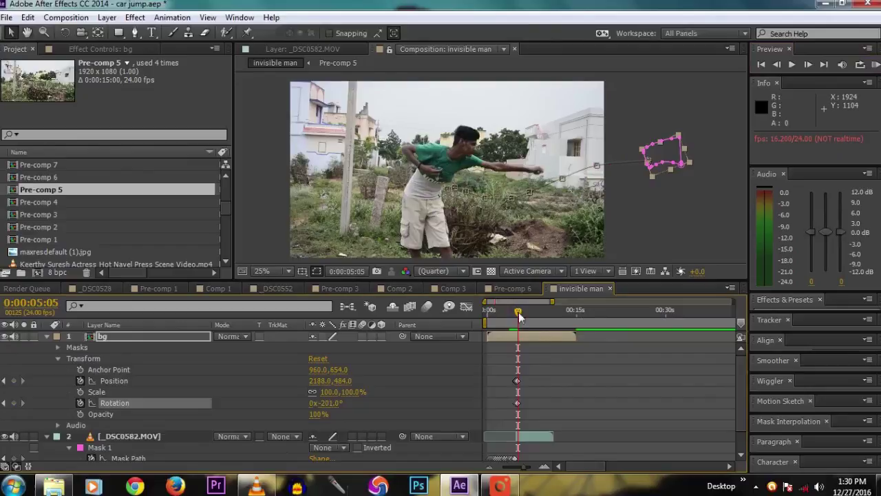
pyautogui.moveTo(518, 313); pyautogui.dragTo(515, 313)
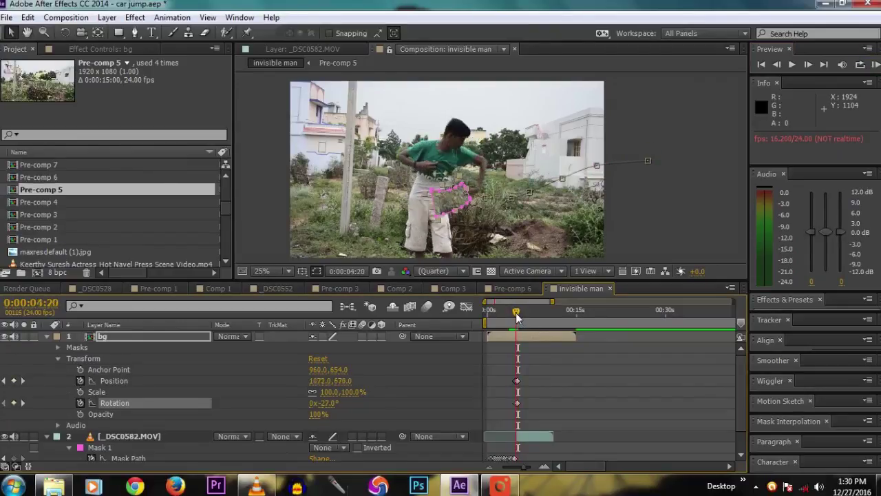
pyautogui.click(490, 336)
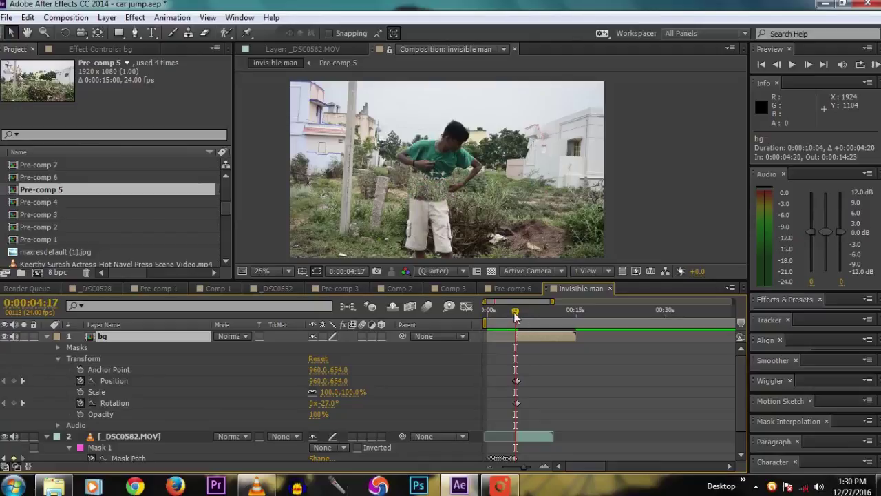
pyautogui.moveTo(515, 316); pyautogui.dragTo(470, 311)
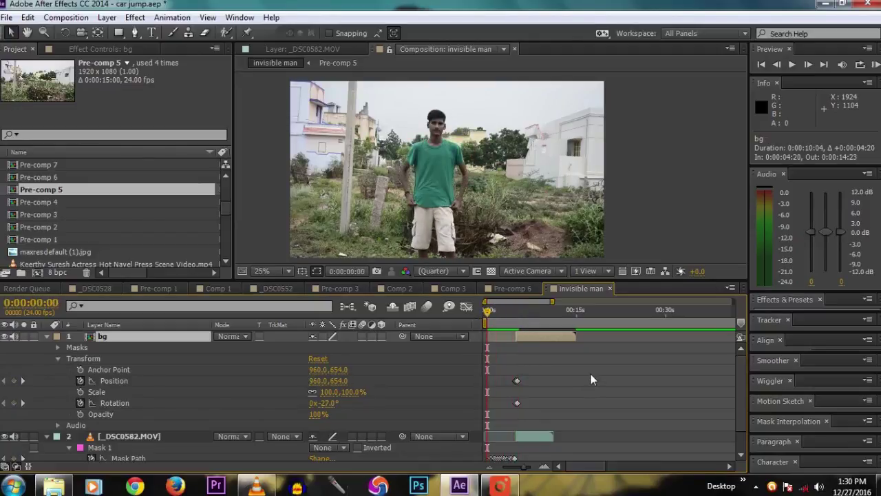
pyautogui.press('KP_0')
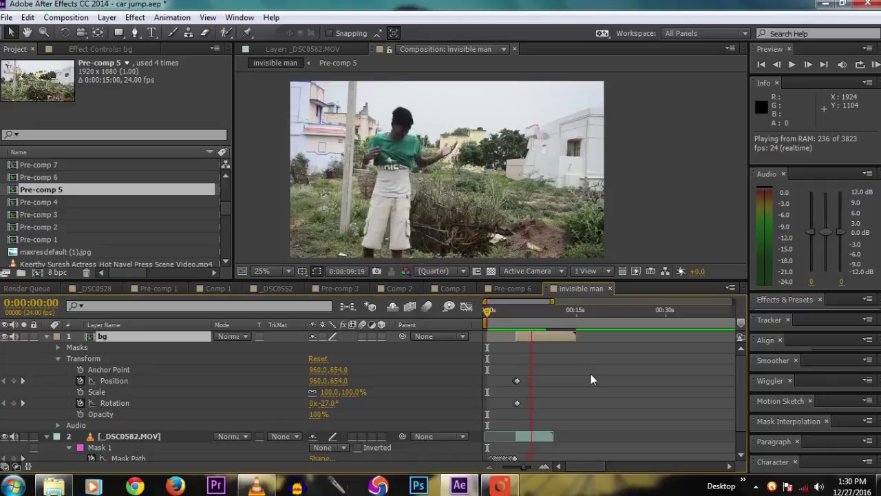
pyautogui.press('space')
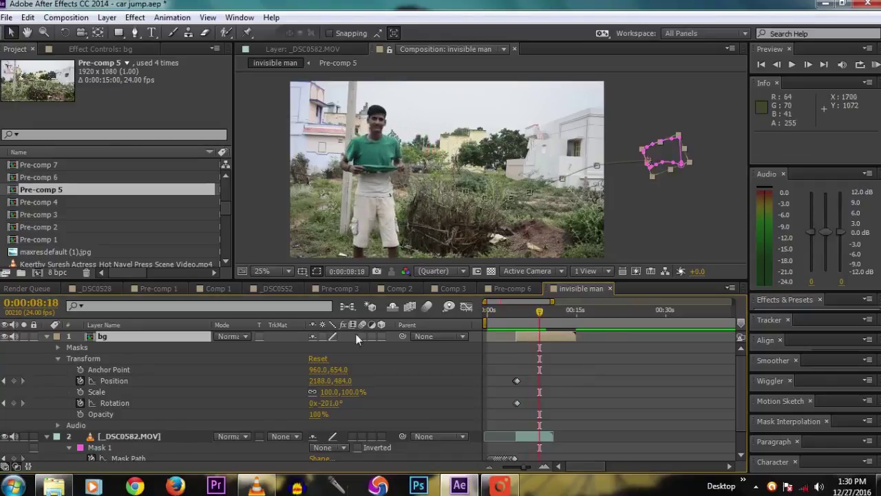
# Step: Collapse the layers and precompose all four into Pre-comp 8
pyautogui.click(47, 335)
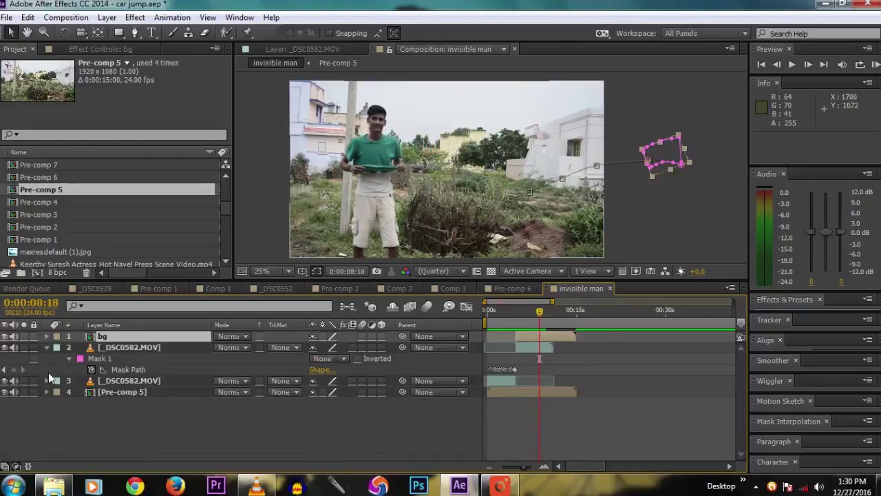
pyautogui.click(46, 347)
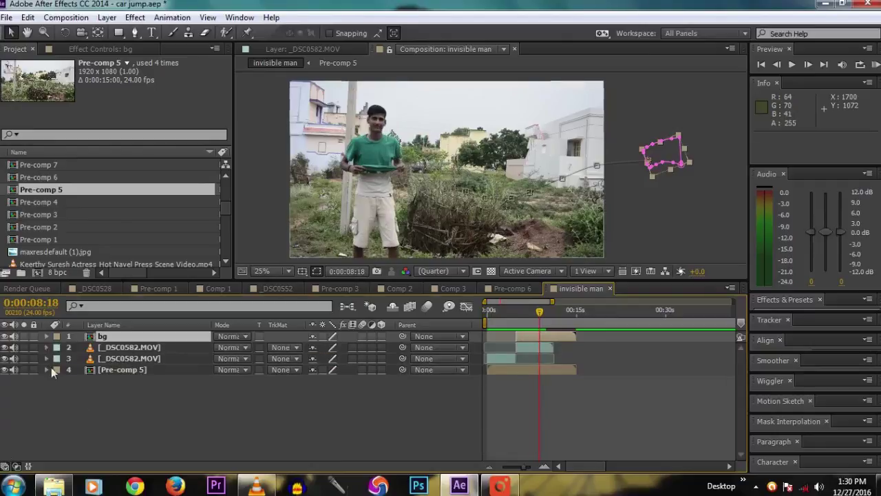
pyautogui.click(127, 369)
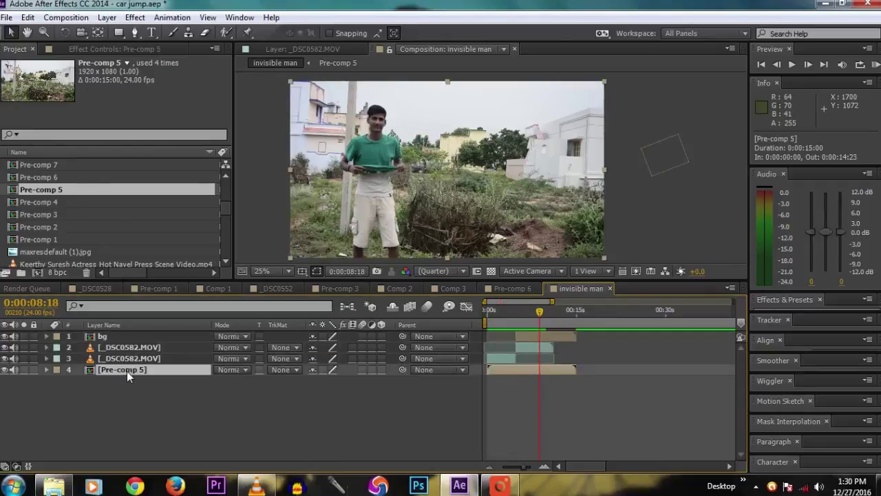
pyautogui.keyDown('shift'); pyautogui.click(112, 338); pyautogui.keyUp('shift')
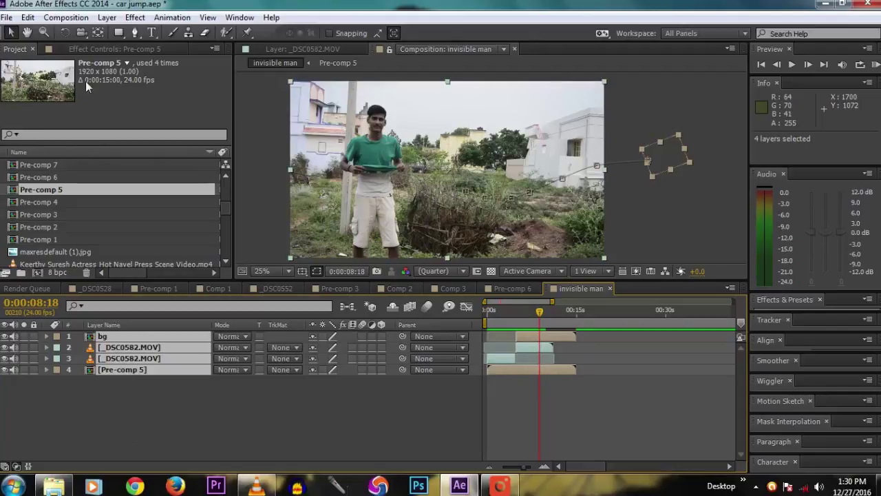
pyautogui.click(106, 17)
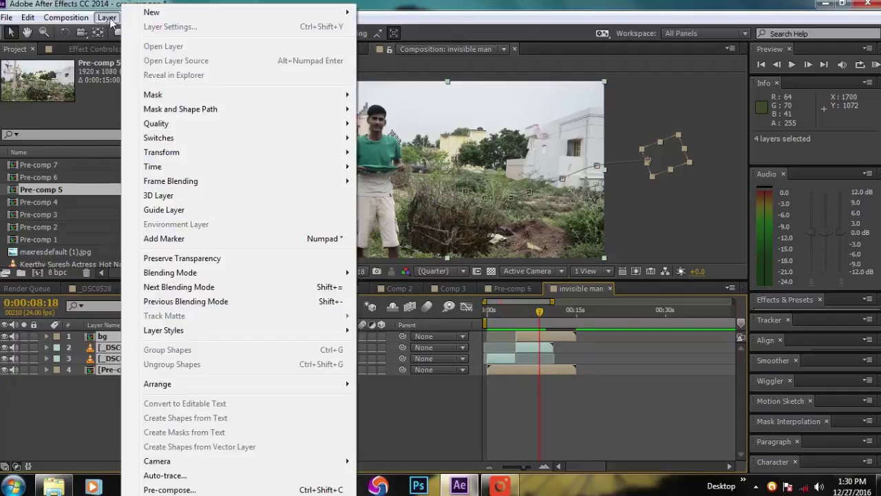
pyautogui.click(159, 490)
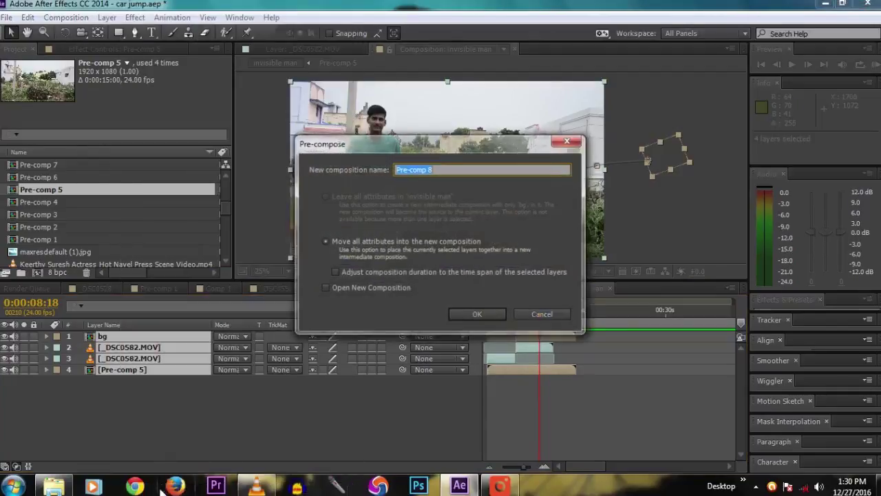
pyautogui.click(475, 314)
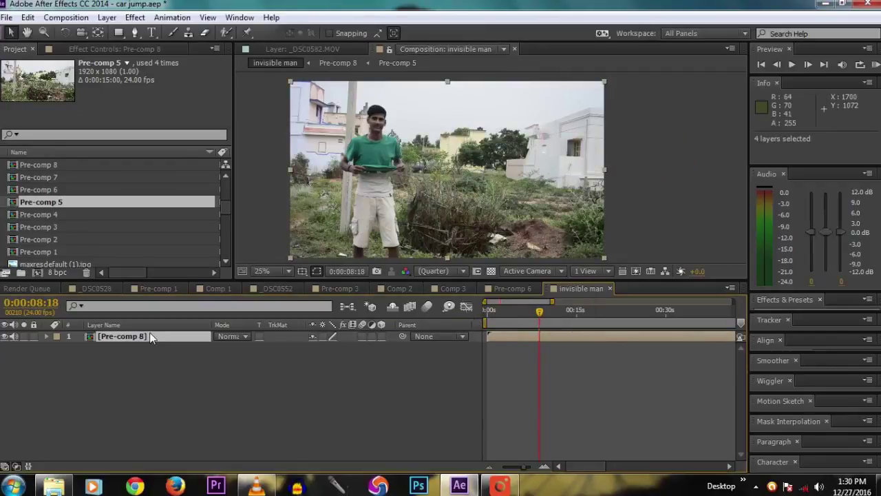
# Step: Set the invisible man comp to the HDV/HDTV 720 25 preset (1280×720, 25 fps)
pyautogui.click(66, 17)
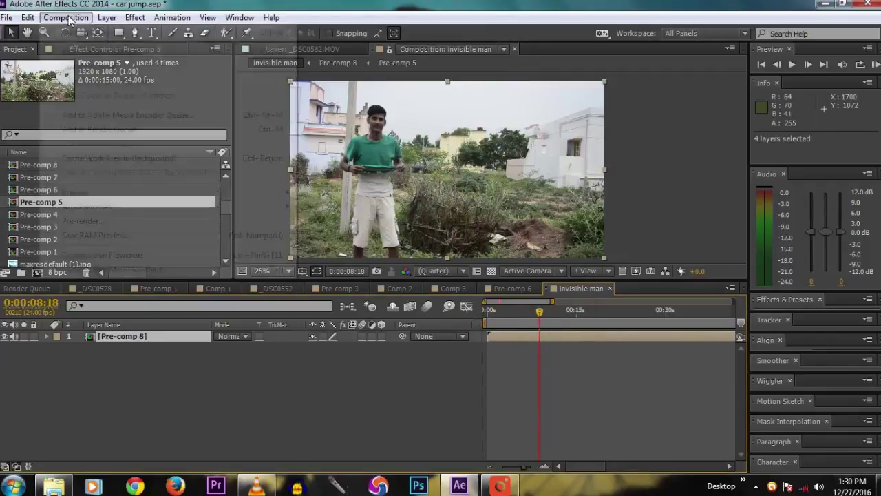
pyautogui.click(97, 52)
pyautogui.click(476, 152)
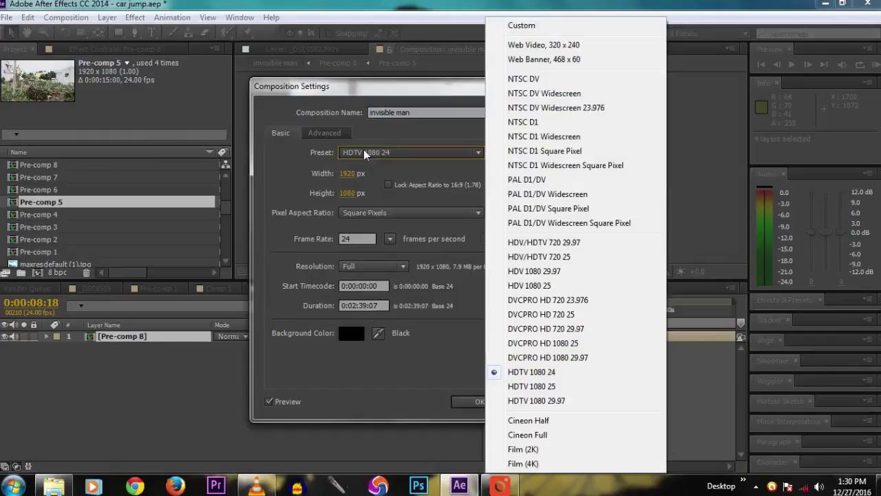
pyautogui.click(546, 259)
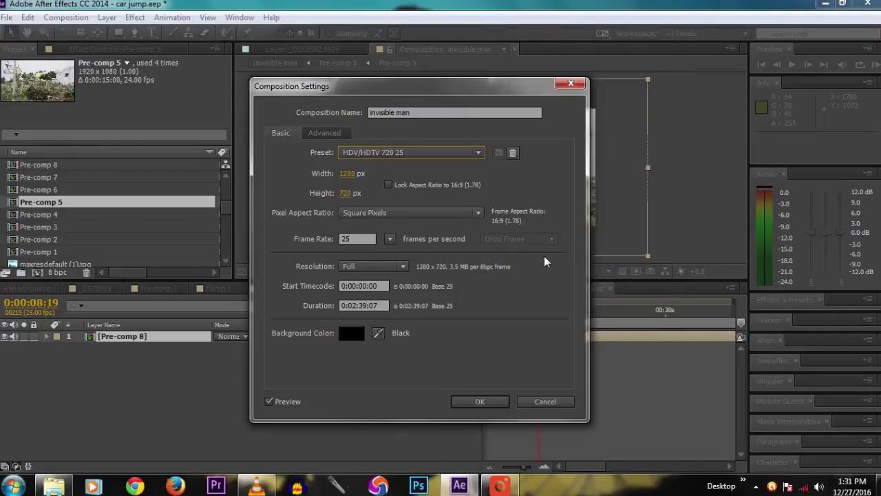
pyautogui.click(480, 402)
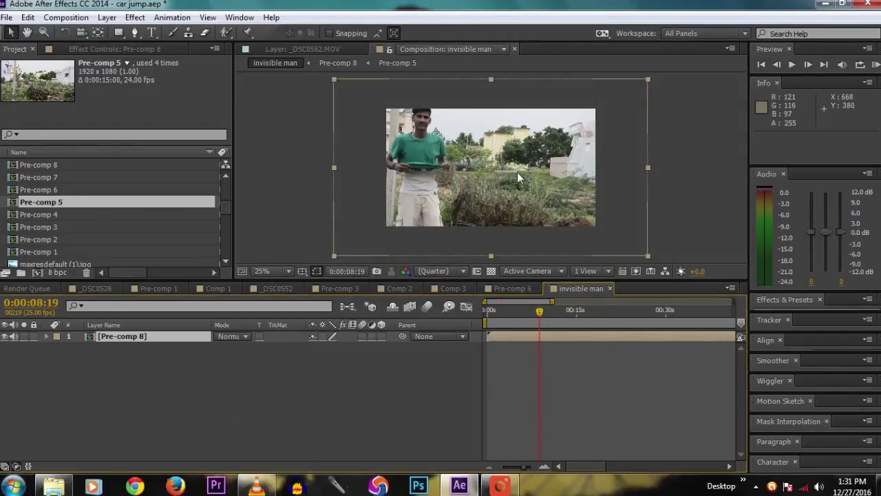
# Step: Nudge Pre-comp 8 right and give its Position the expression wiggle(2,50)
pyautogui.moveTo(516, 159); pyautogui.dragTo(558, 162)
pyautogui.click(168, 338)
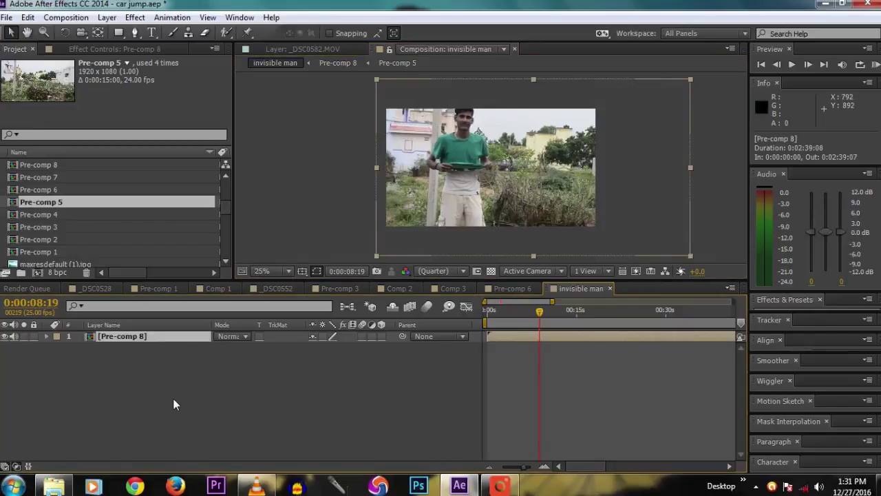
pyautogui.press('p')
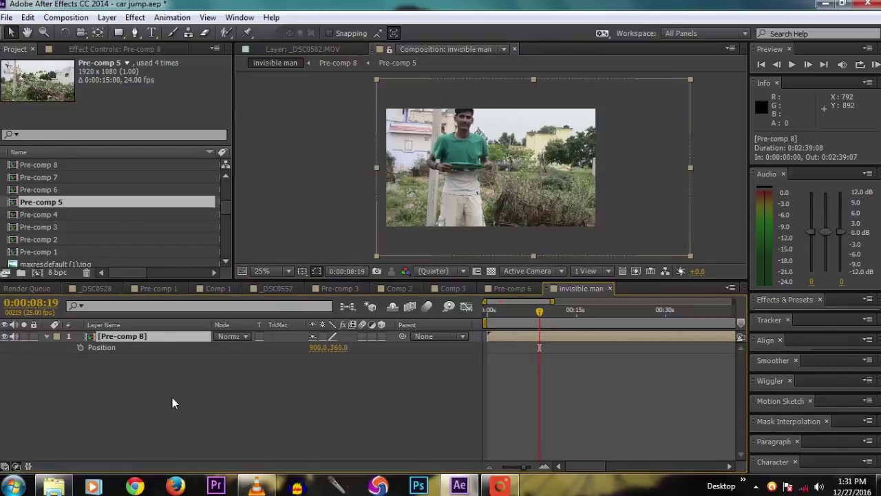
pyautogui.keyDown('alt'); pyautogui.click(81, 349); pyautogui.keyUp('alt')
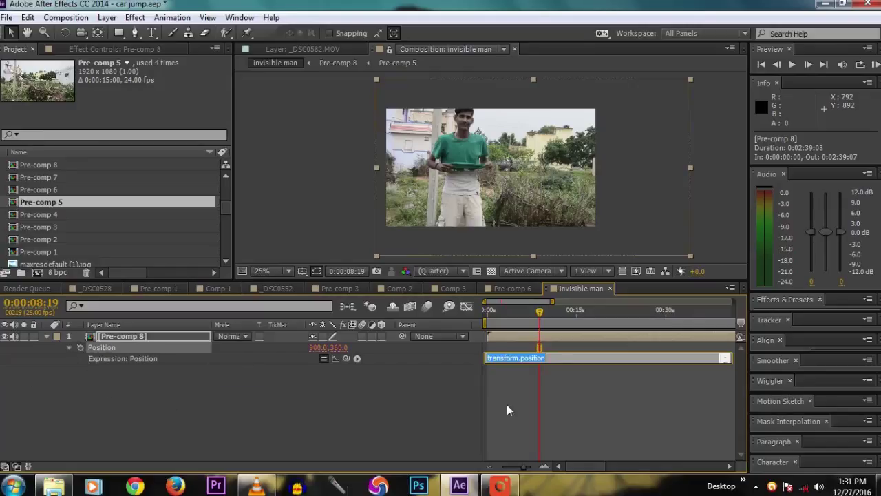
pyautogui.write('wi')
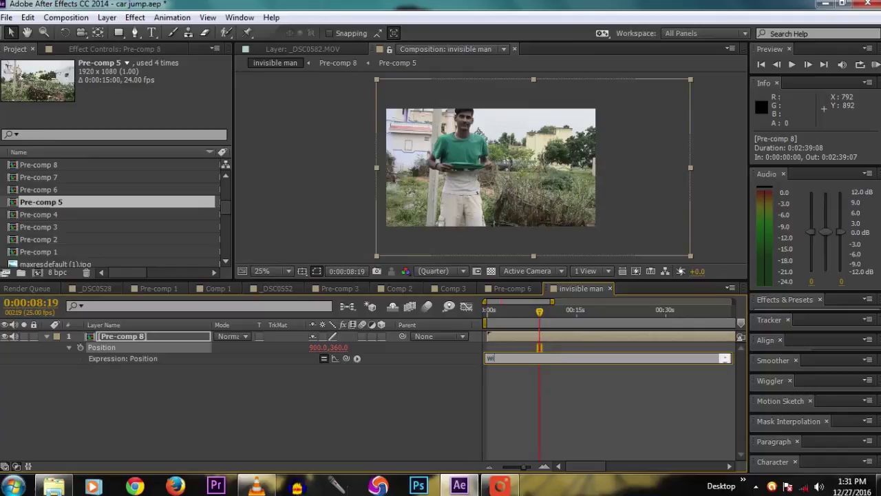
pyautogui.write('ggle(2')
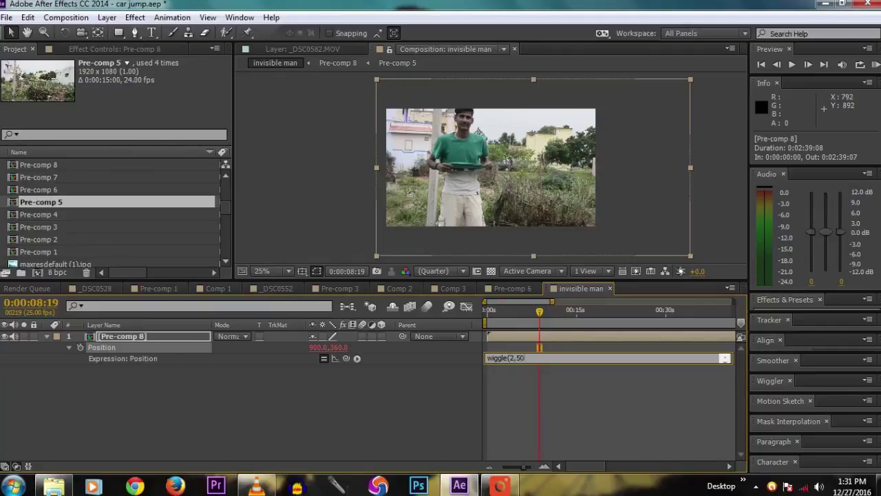
pyautogui.write(',50)')
pyautogui.click(421, 399)
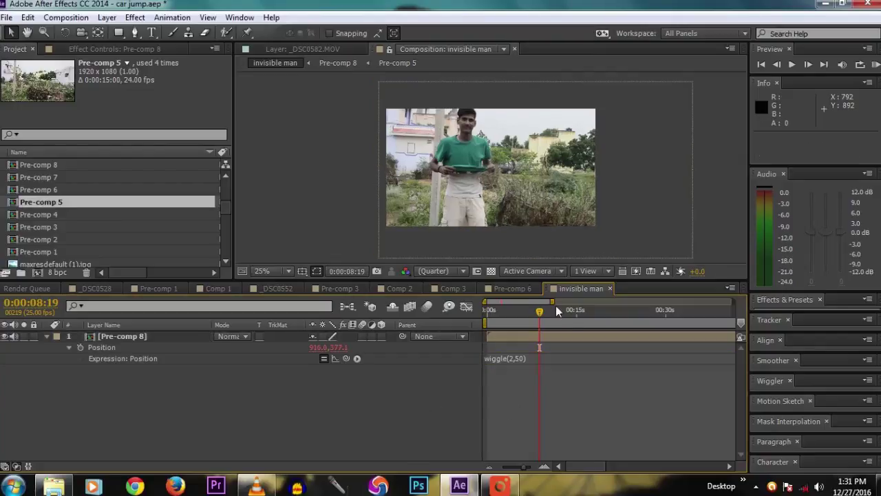
pyautogui.moveTo(540, 311); pyautogui.dragTo(467, 309)
# Step: Preview the shaky shot, then drag Pre-comp 8 left to about x 512 at 0:00:04:15
pyautogui.press('KP_0')
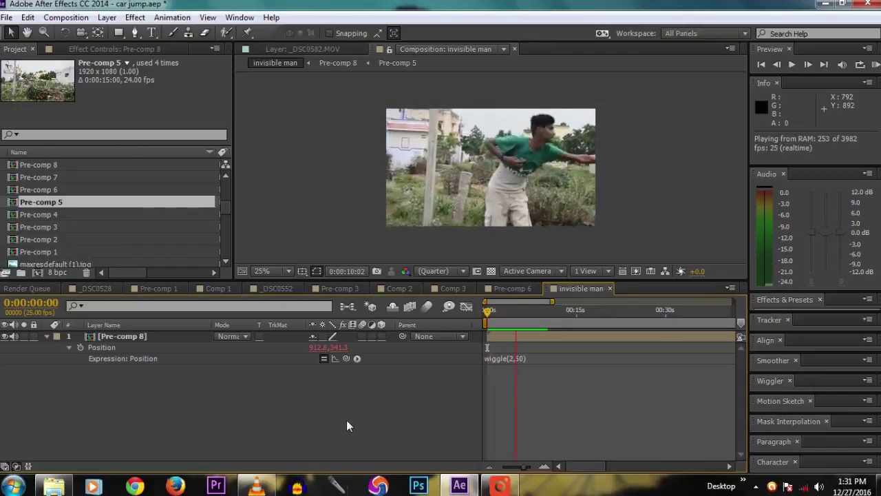
pyautogui.press('space')
pyautogui.moveTo(519, 311); pyautogui.dragTo(514, 311)
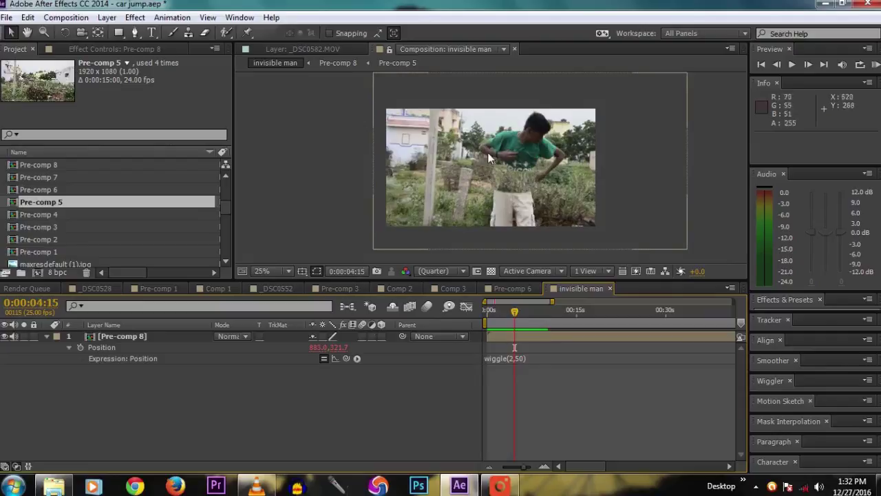
pyautogui.moveTo(626, 166); pyautogui.dragTo(566, 172)
pyautogui.moveTo(514, 309); pyautogui.dragTo(468, 307)
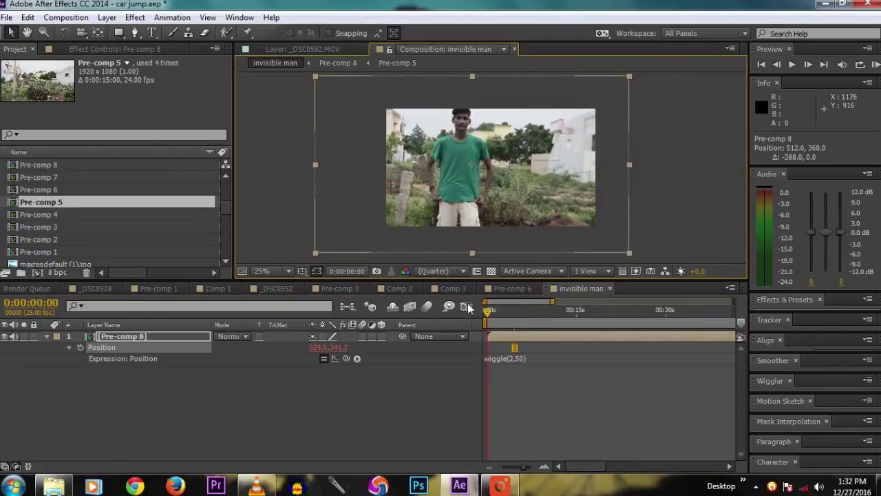
pyautogui.click(373, 384)
pyautogui.press('KP_0')
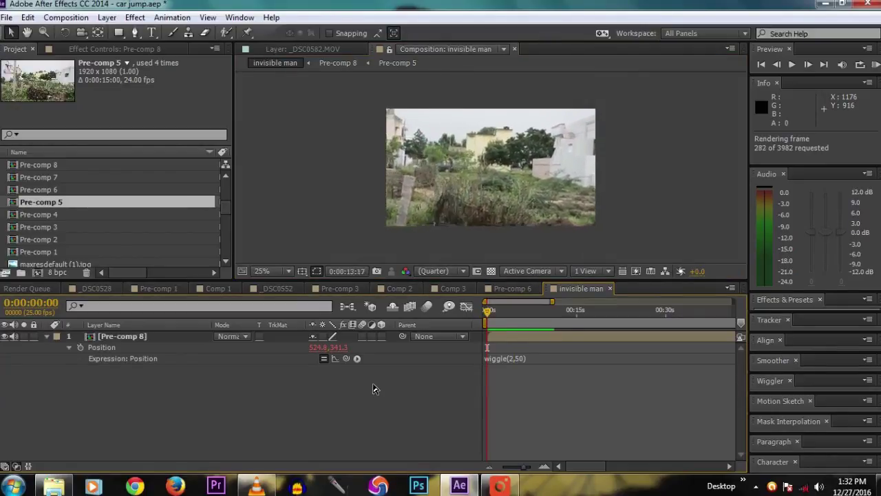
pyautogui.click(527, 326)
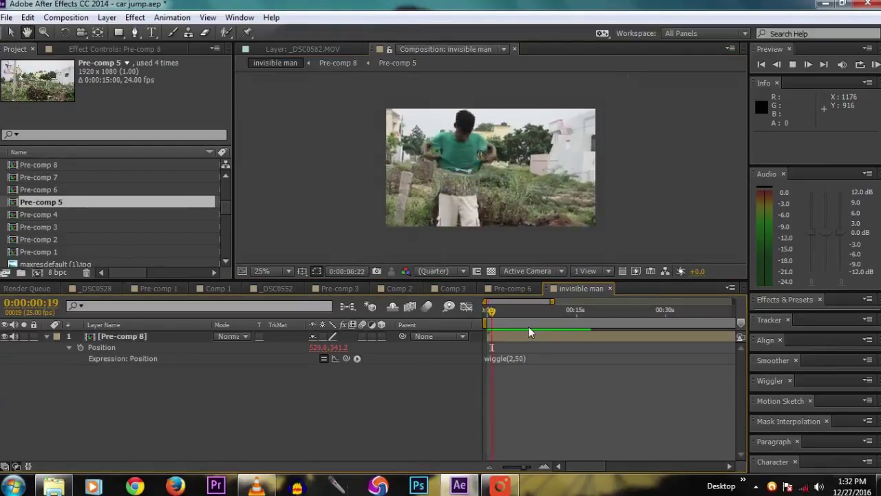
pyautogui.click(543, 380)
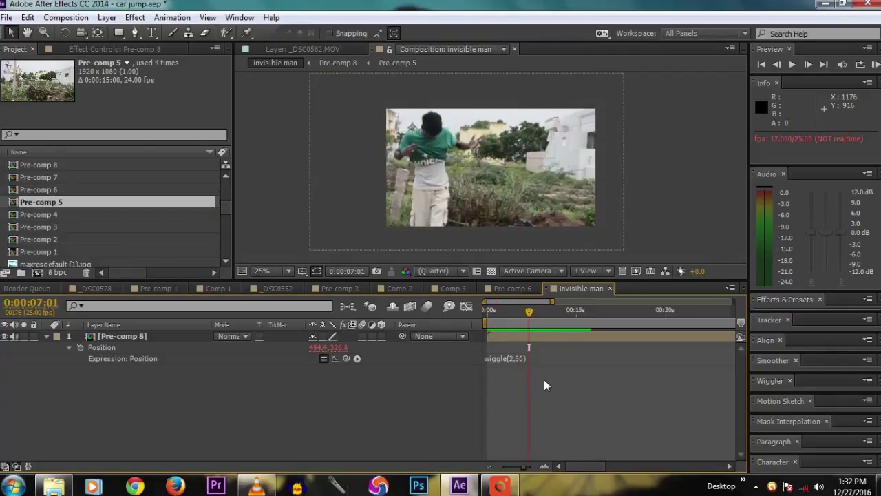
pyautogui.press('space')
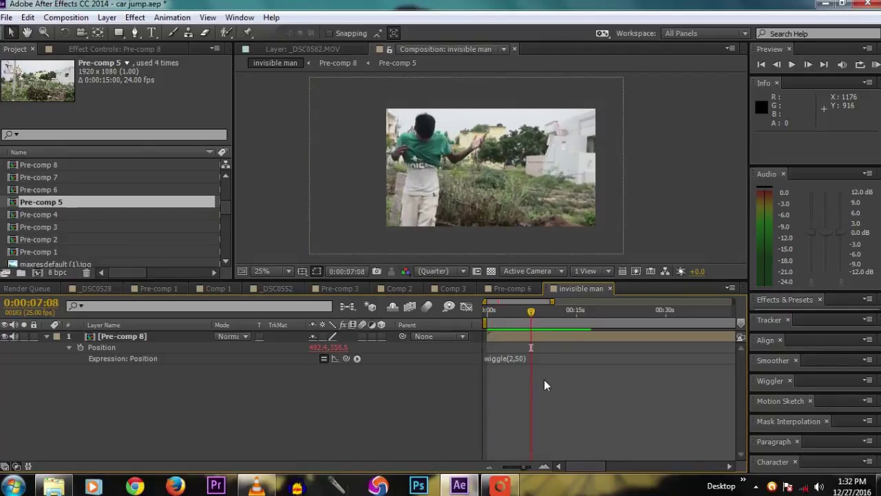